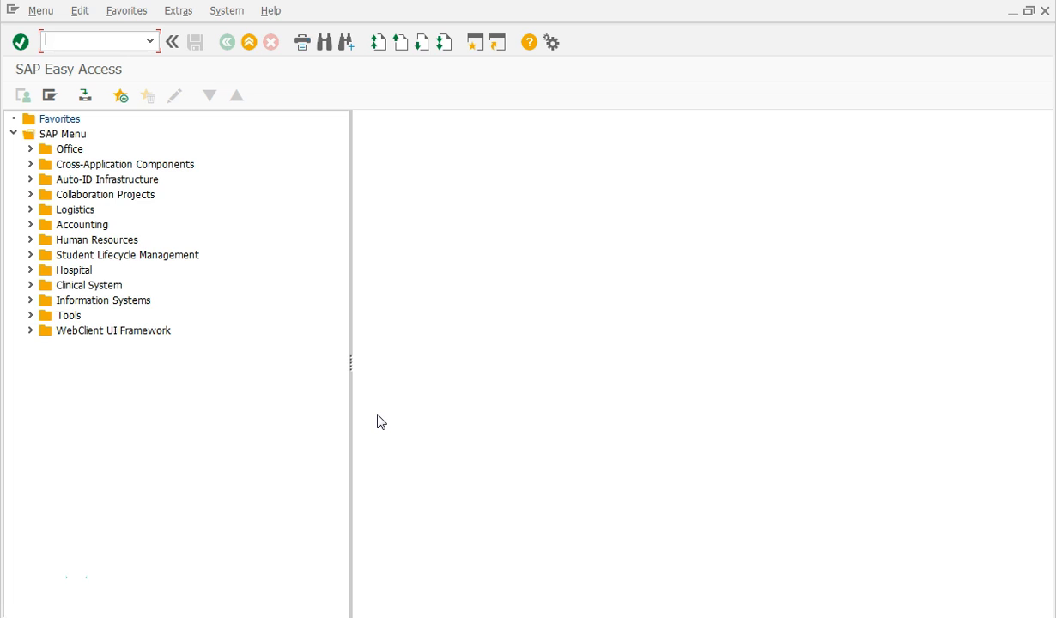
left_click(383, 406)
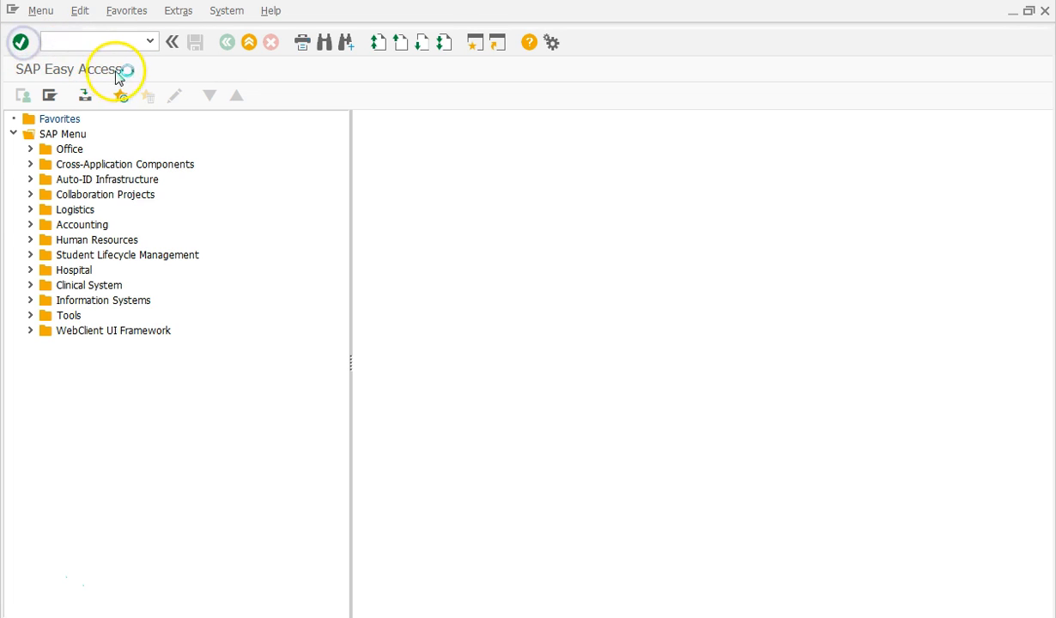
left_click(71, 142)
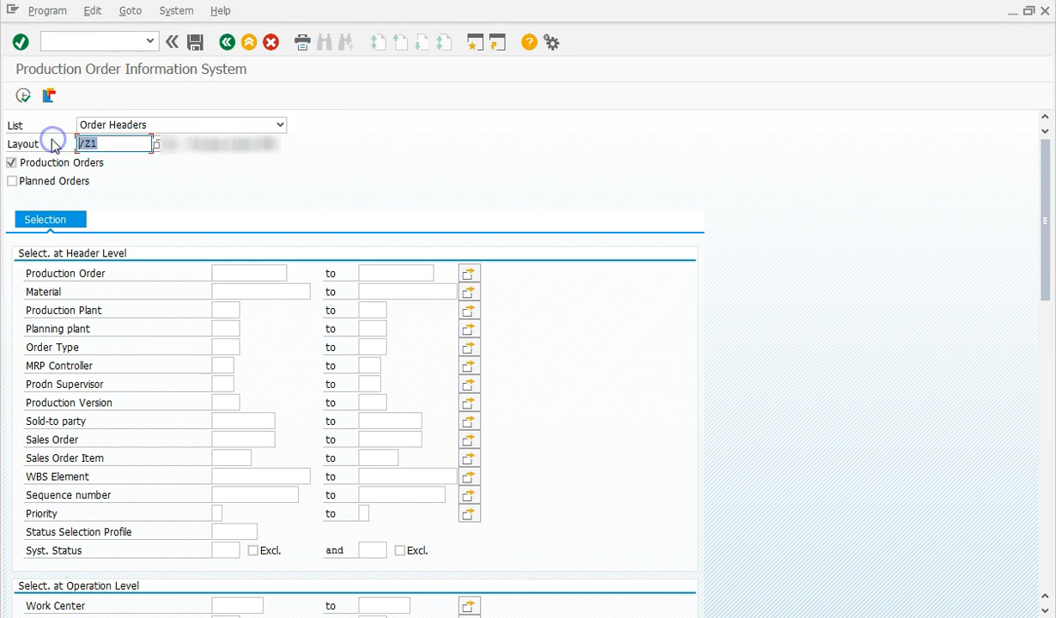
left_click(155, 144)
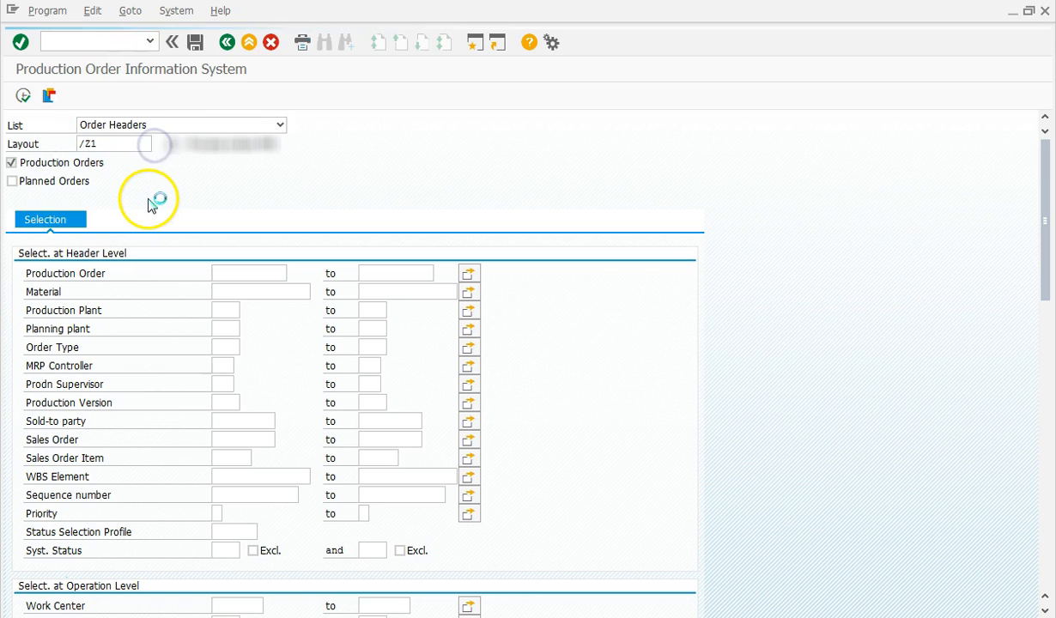
double_click(124, 274)
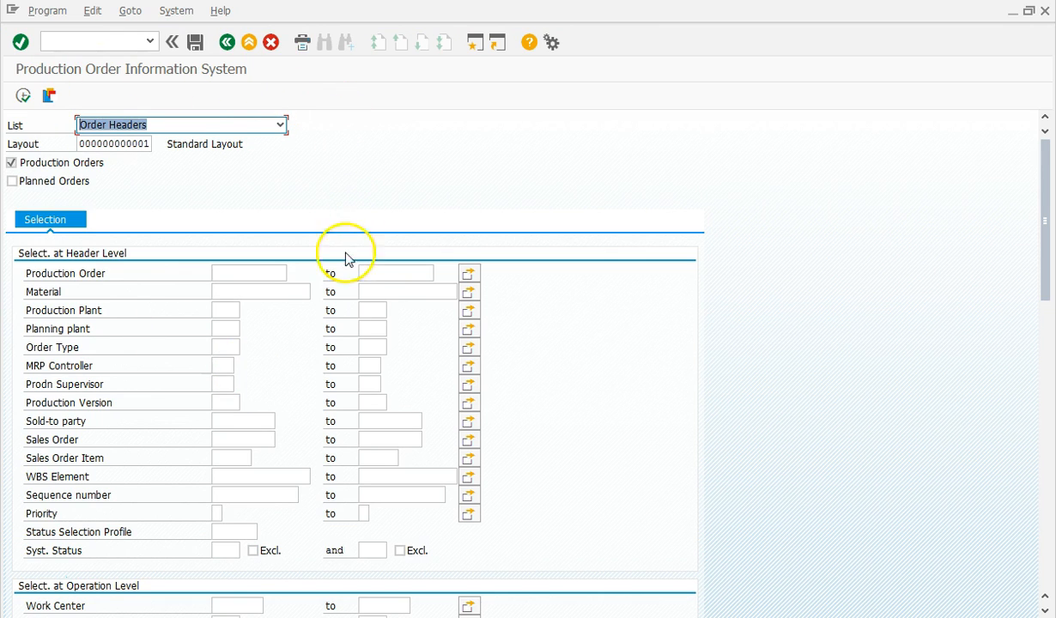
left_click(224, 310)
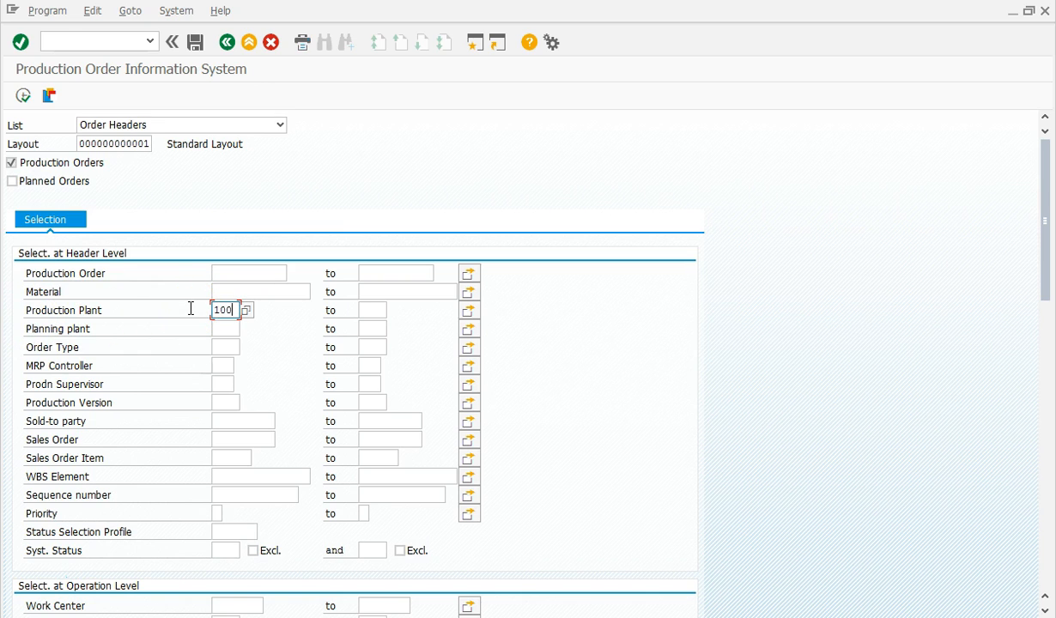
left_click(23, 96)
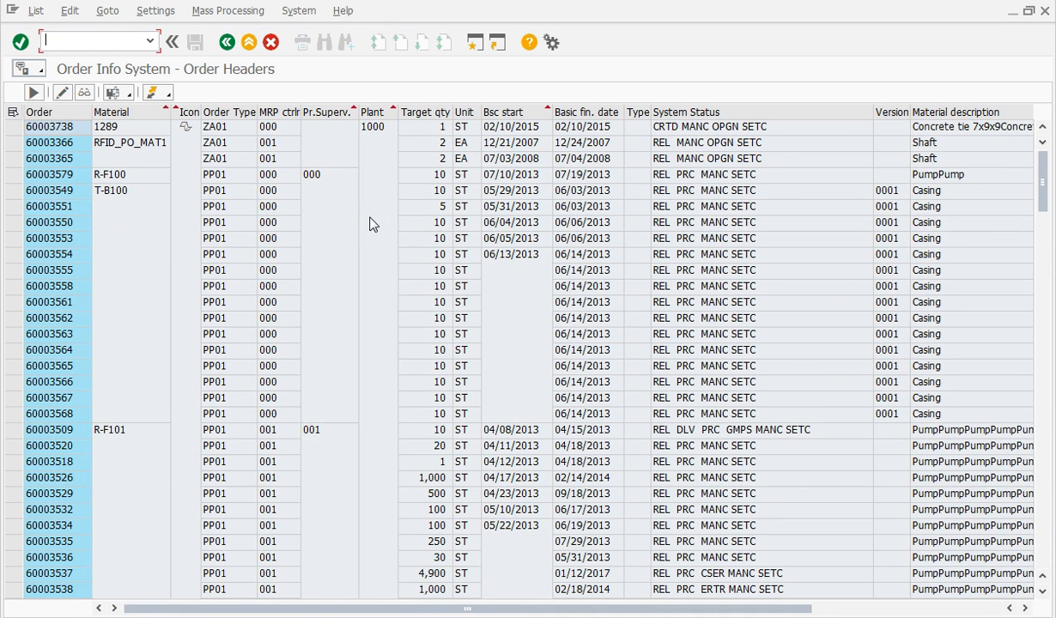
- Examine the order headers list and the extended set of list functions available for it
left_click(70, 225)
left_click(467, 224)
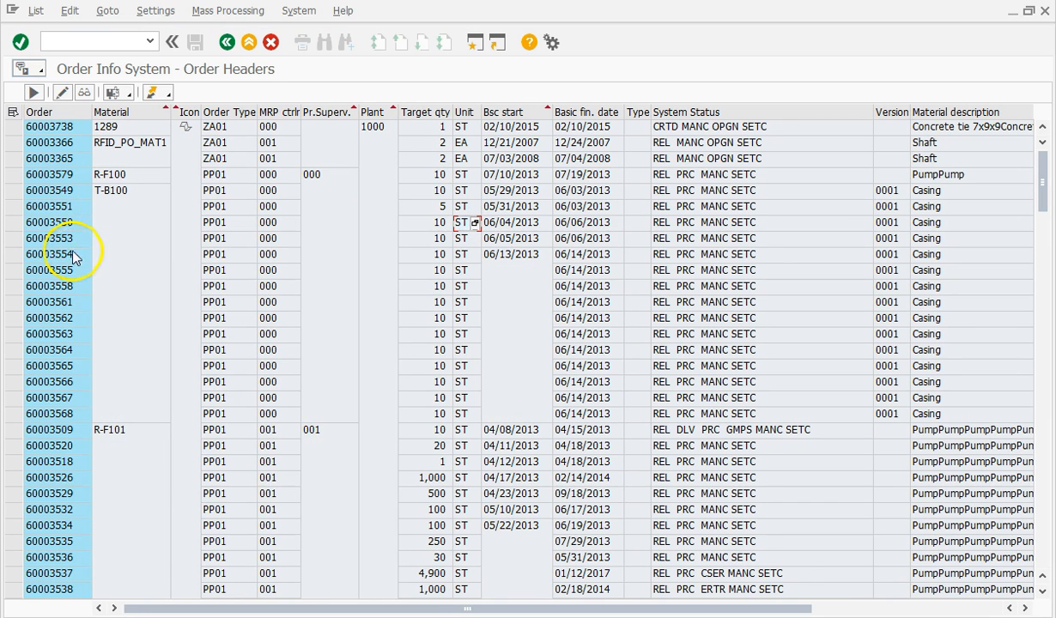
left_click(62, 224)
scroll(63, 233, "down", 3)
scroll(63, 233, "up", 3)
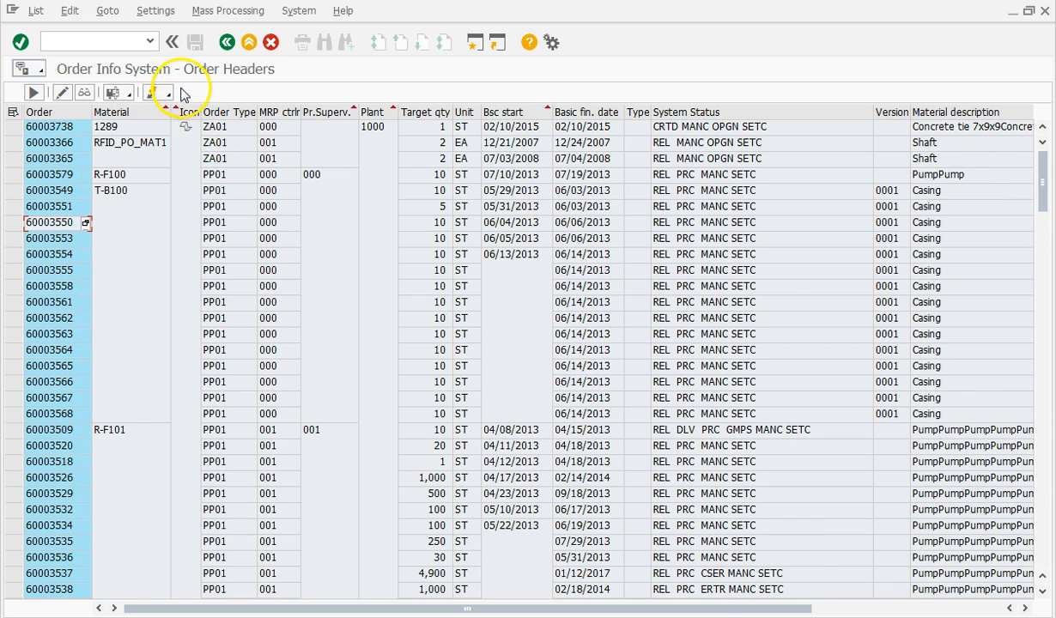
left_click(245, 89)
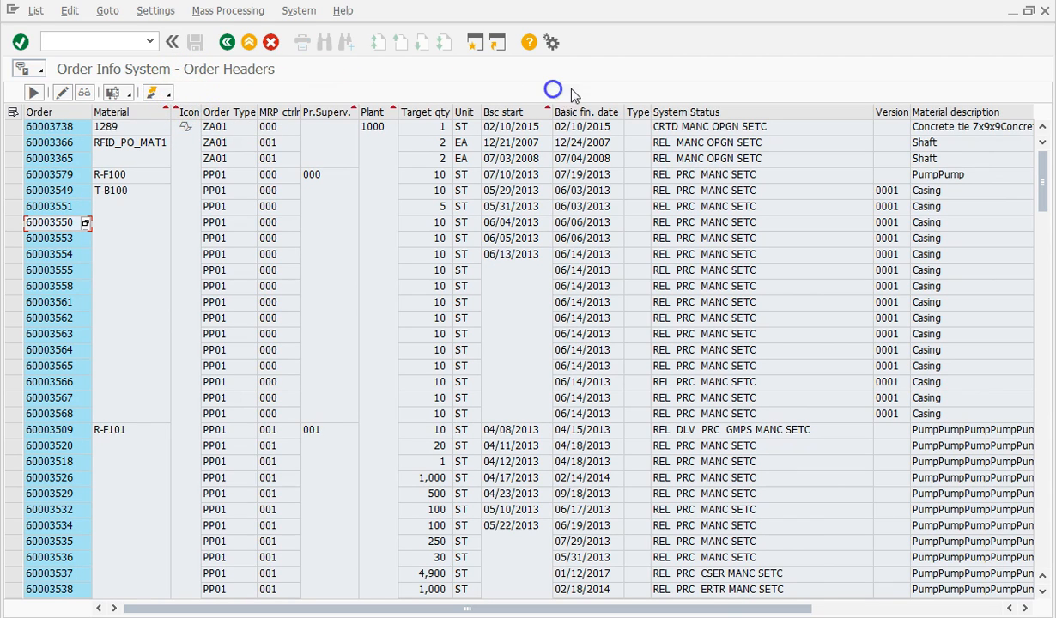
left_click(32, 92)
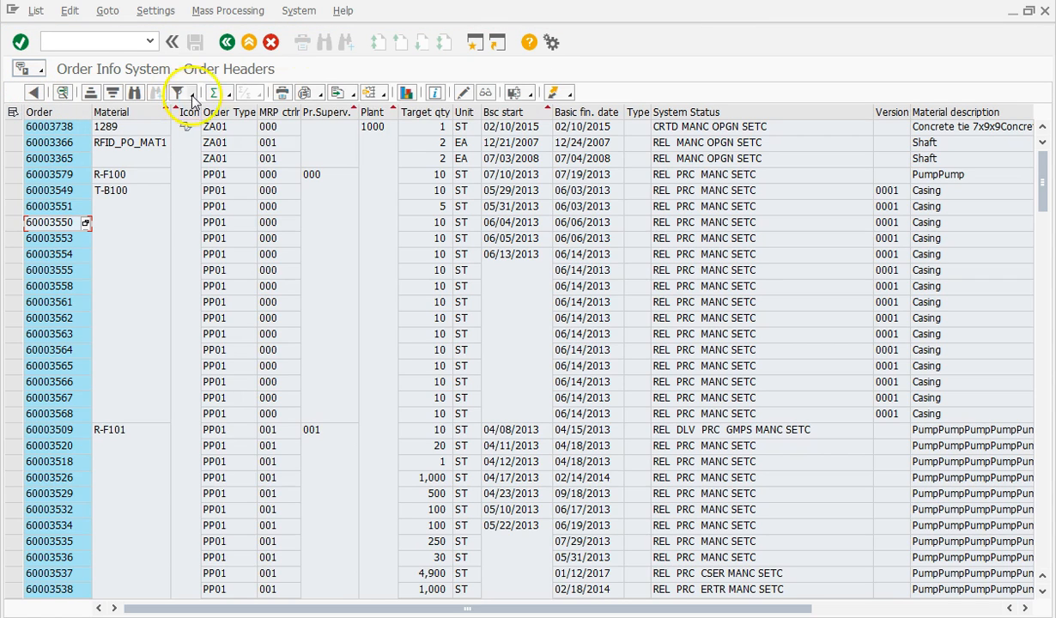
left_click(34, 92)
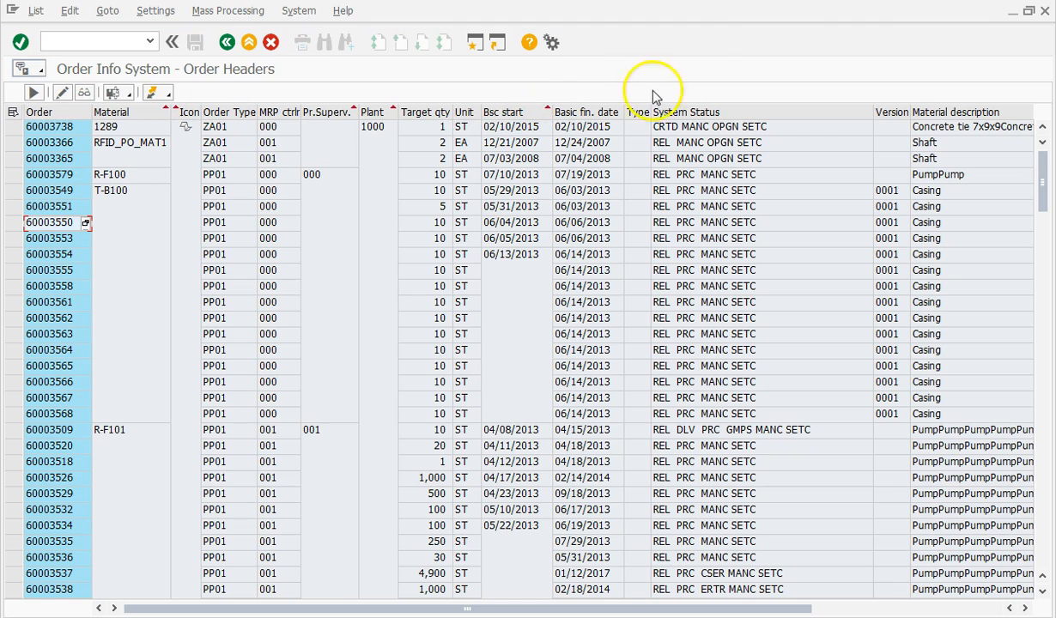
- Review the context functions offered for an order row and look through the listed production orders
right_click(225, 209)
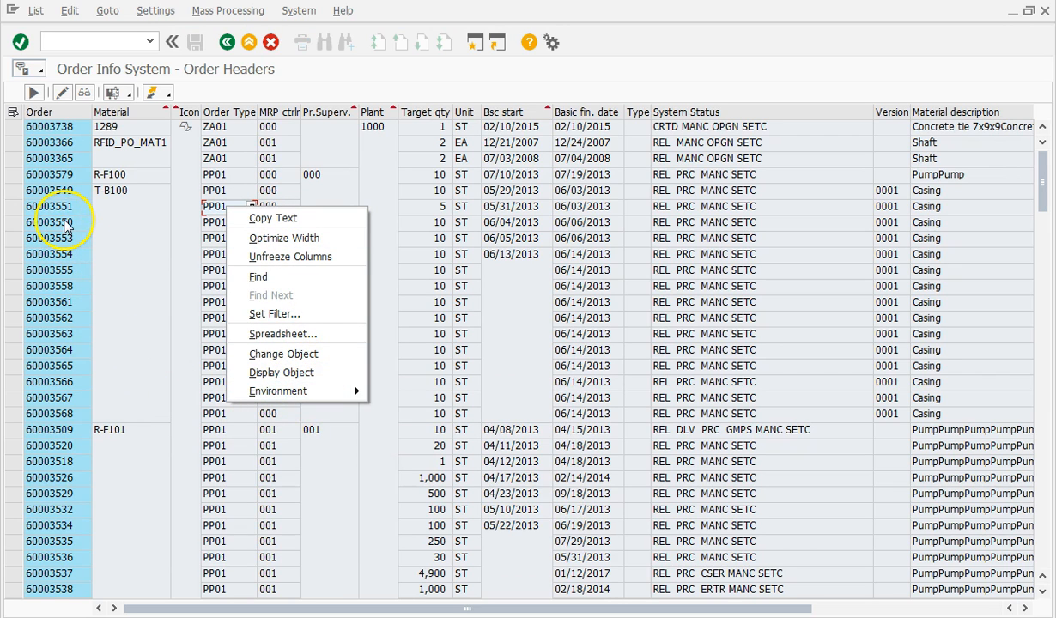
left_click(67, 223)
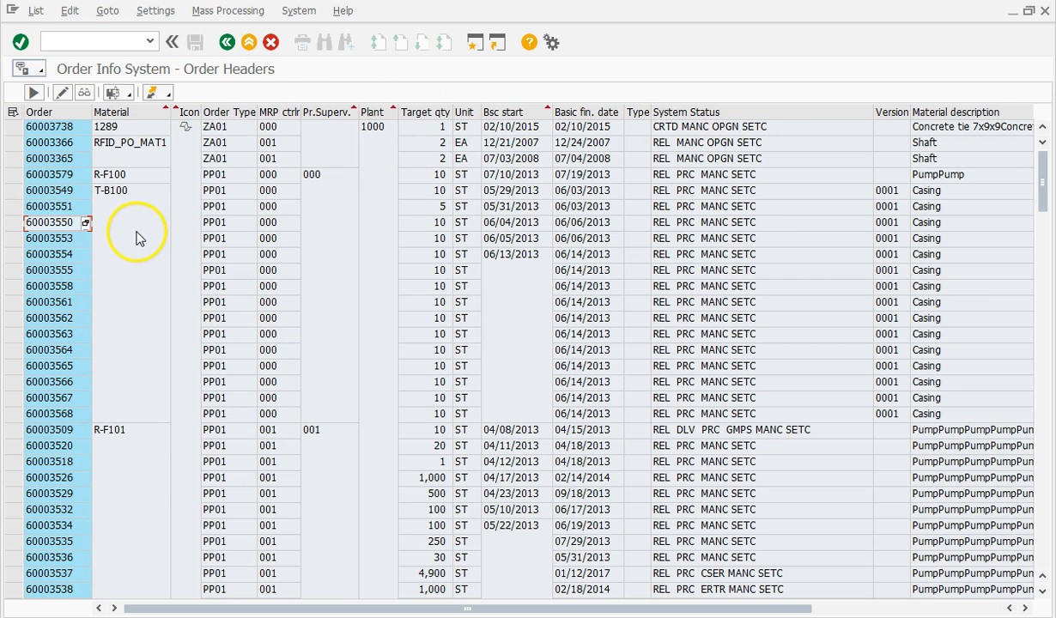
left_click(31, 191)
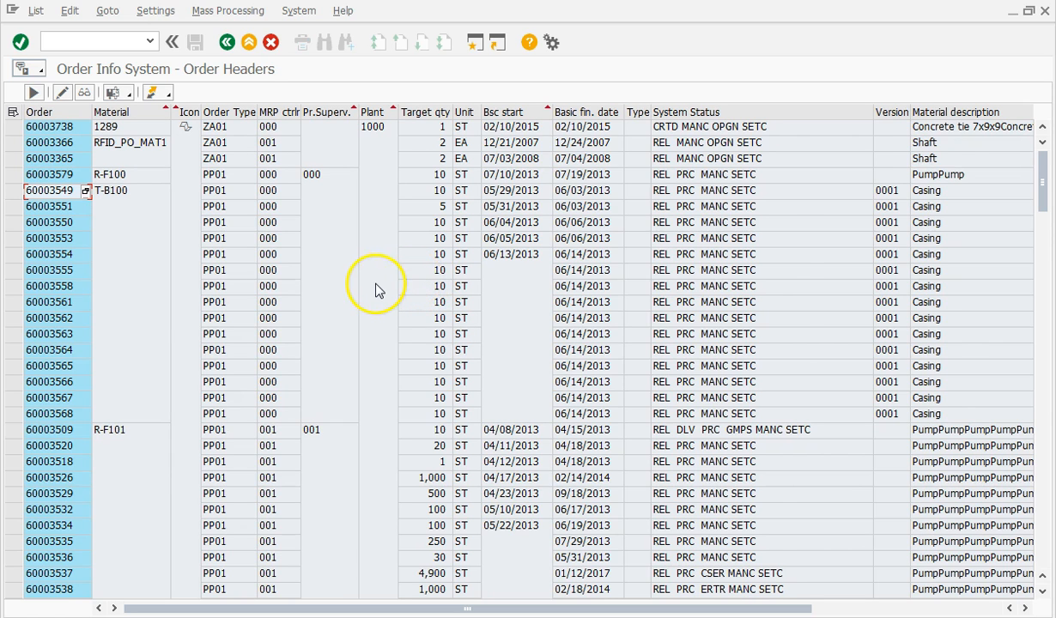
scroll(378, 288, "down", 5)
scroll(377, 287, "up", 5)
scroll(378, 292, "down", 2)
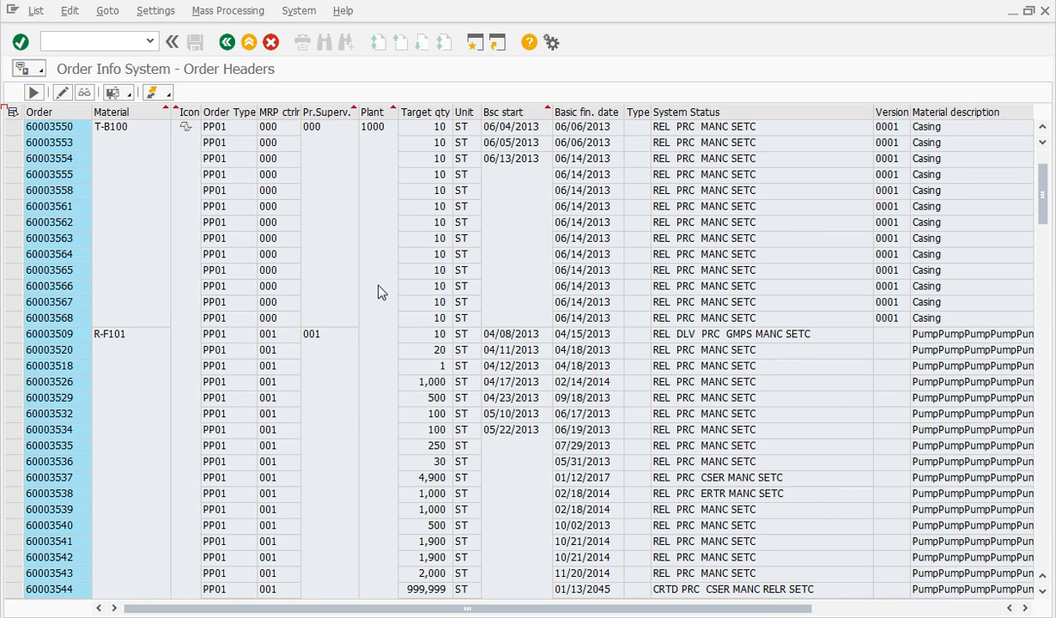
left_click(371, 296)
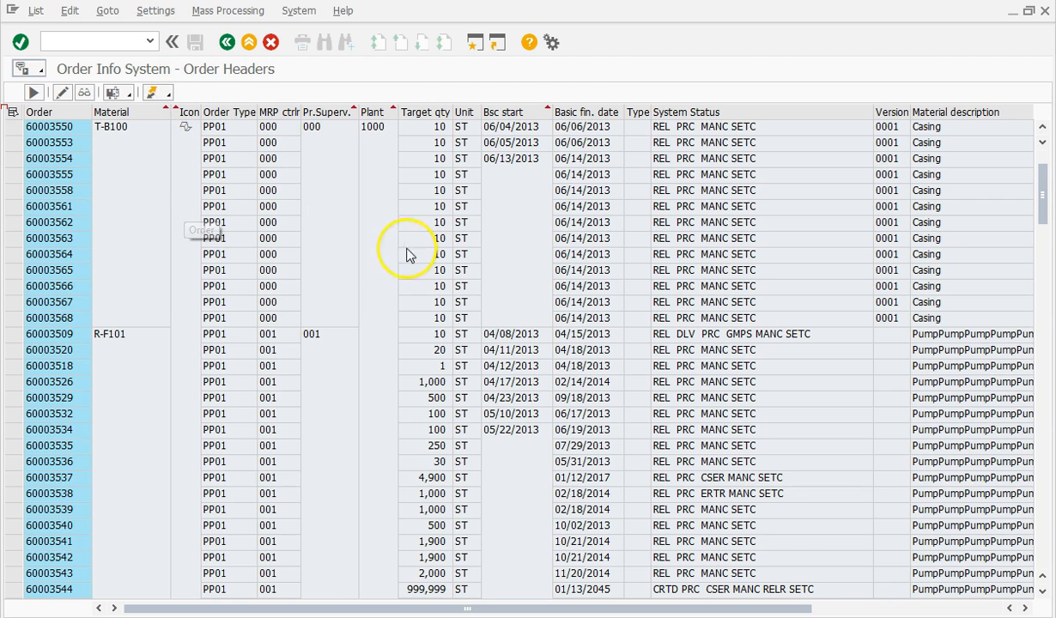
left_click(21, 207)
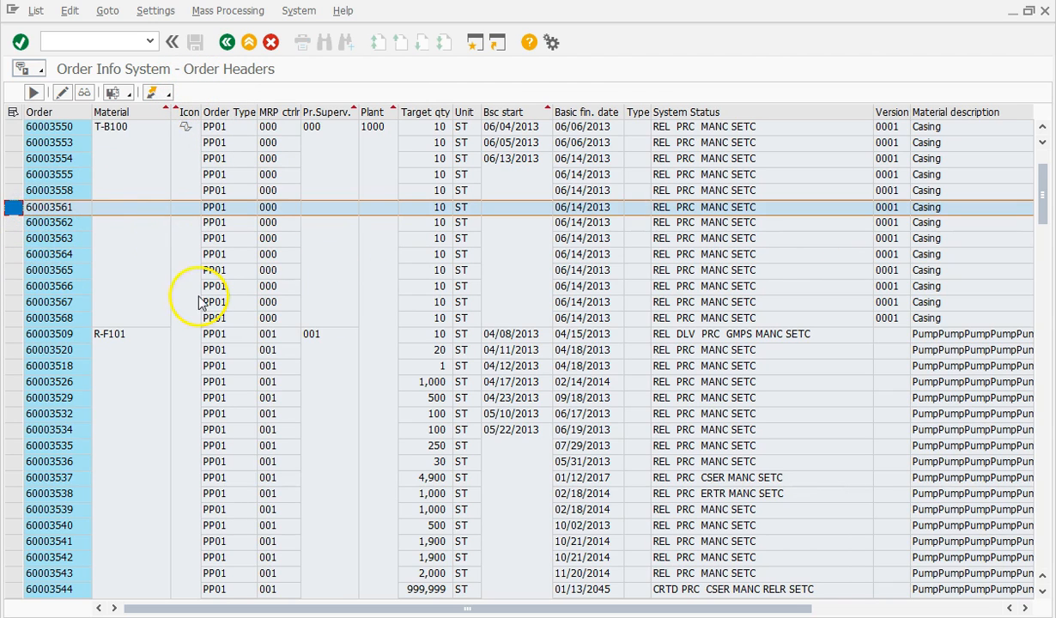
left_click(40, 207)
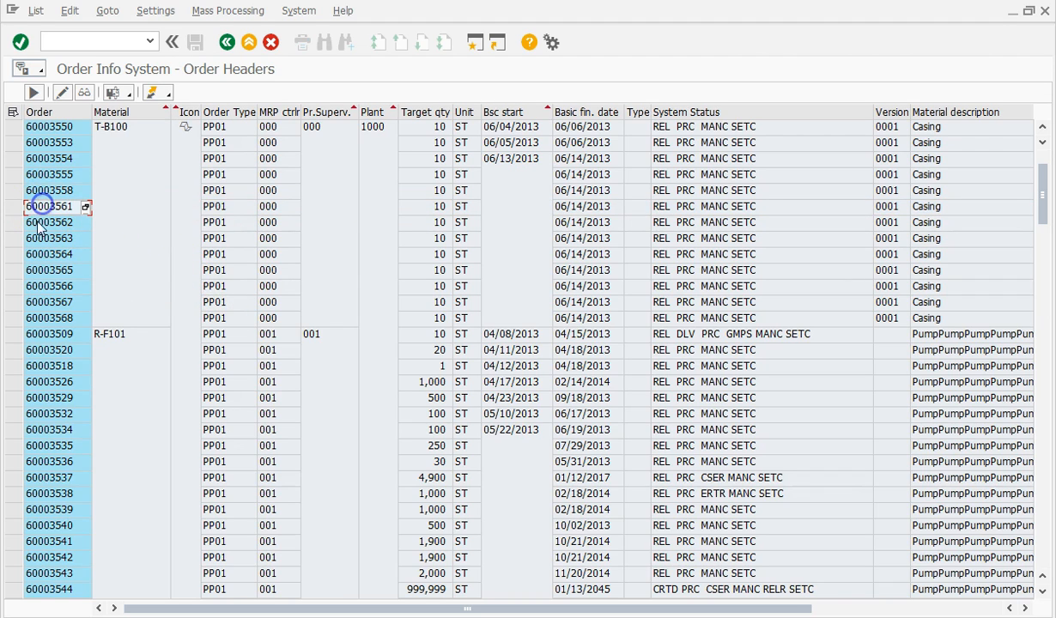
- Open the navigation profile for changing and bring its whole window into view
left_click(169, 97)
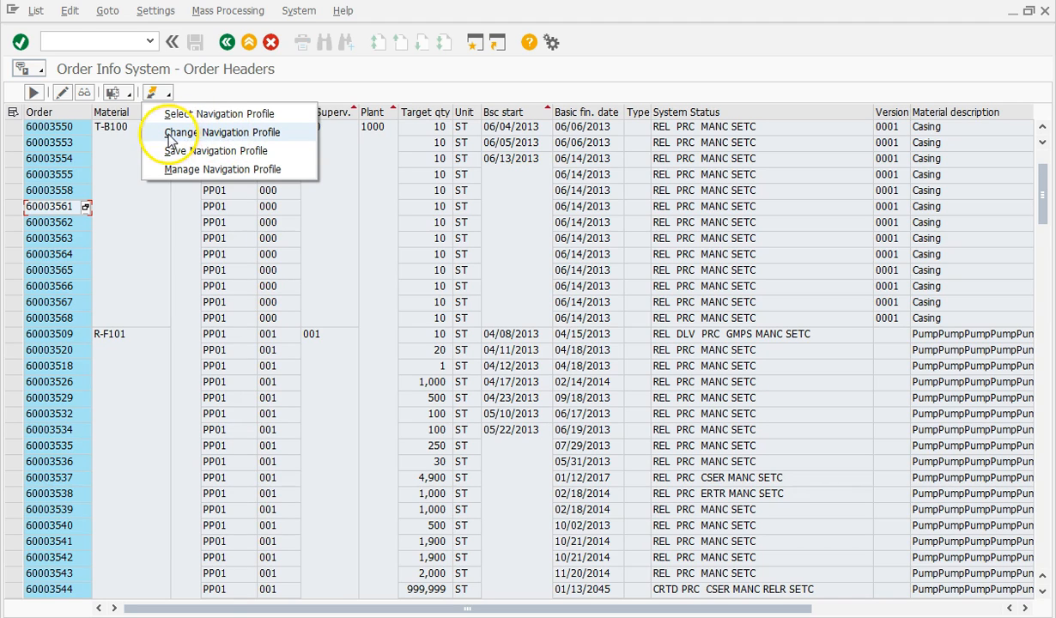
left_click(251, 137)
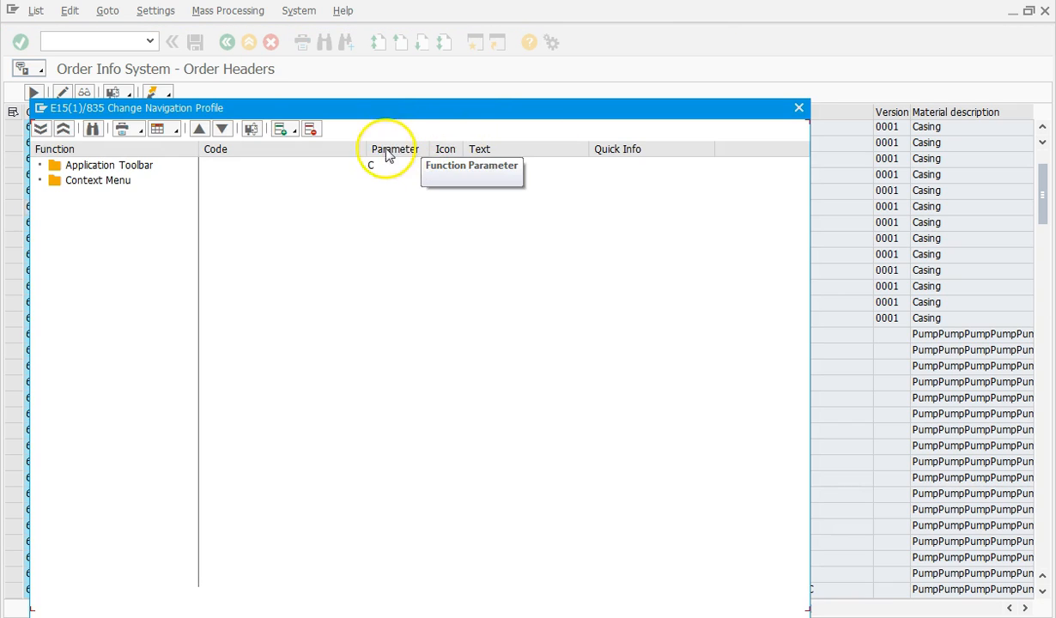
left_click_drag(432, 95, 463, 69)
left_click(405, 187)
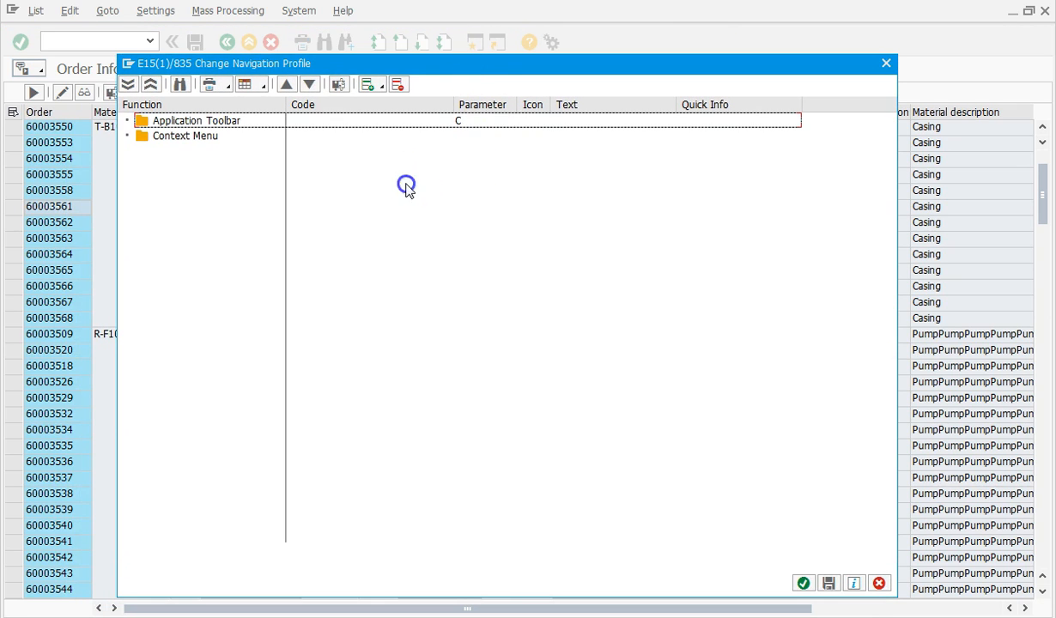
- Examine the Application Toolbar and Context Menu folders of the navigation profile
left_click(203, 120)
left_click(189, 135)
left_click(189, 121)
left_click(187, 135)
left_click(189, 121)
left_click(188, 136)
left_click(146, 122)
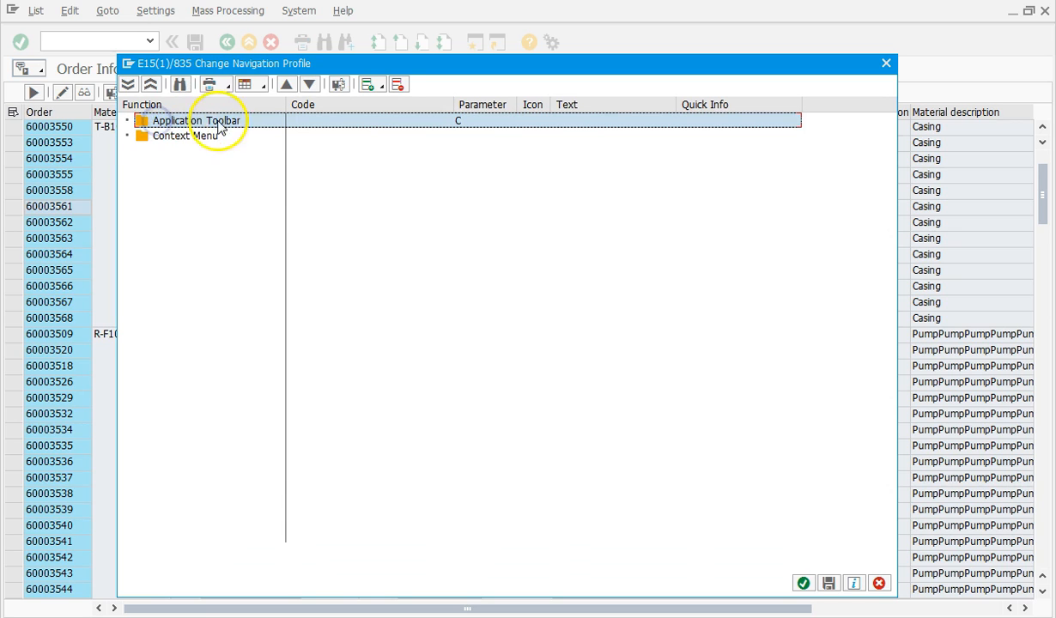
left_click(176, 137)
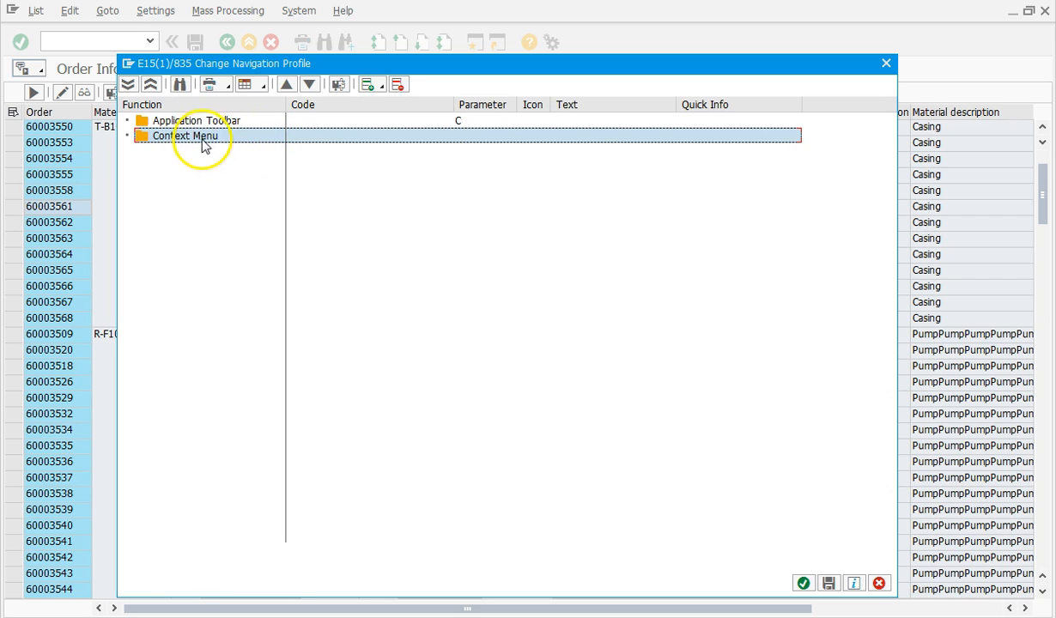
- Insert a transaction call under the Application Toolbar folder and give it the text Confirmation
left_click(176, 124)
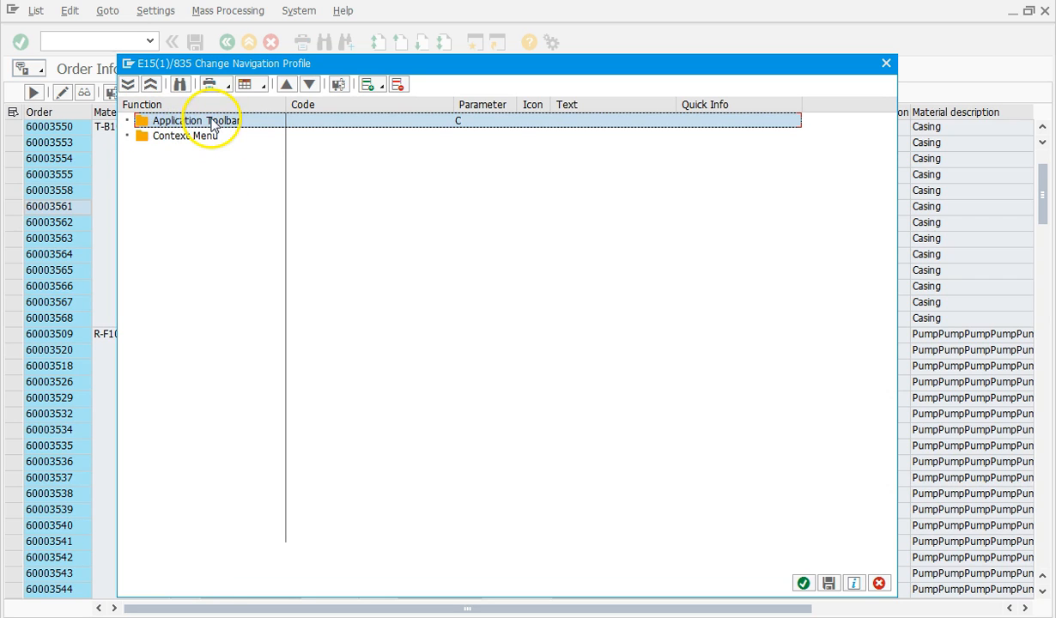
left_click(379, 88)
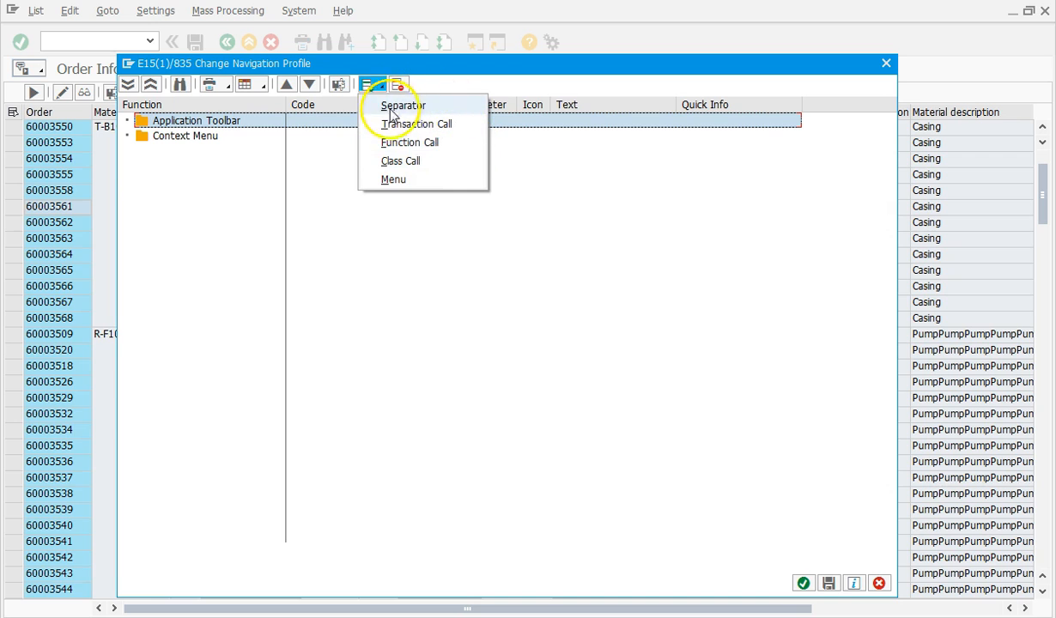
left_click(442, 124)
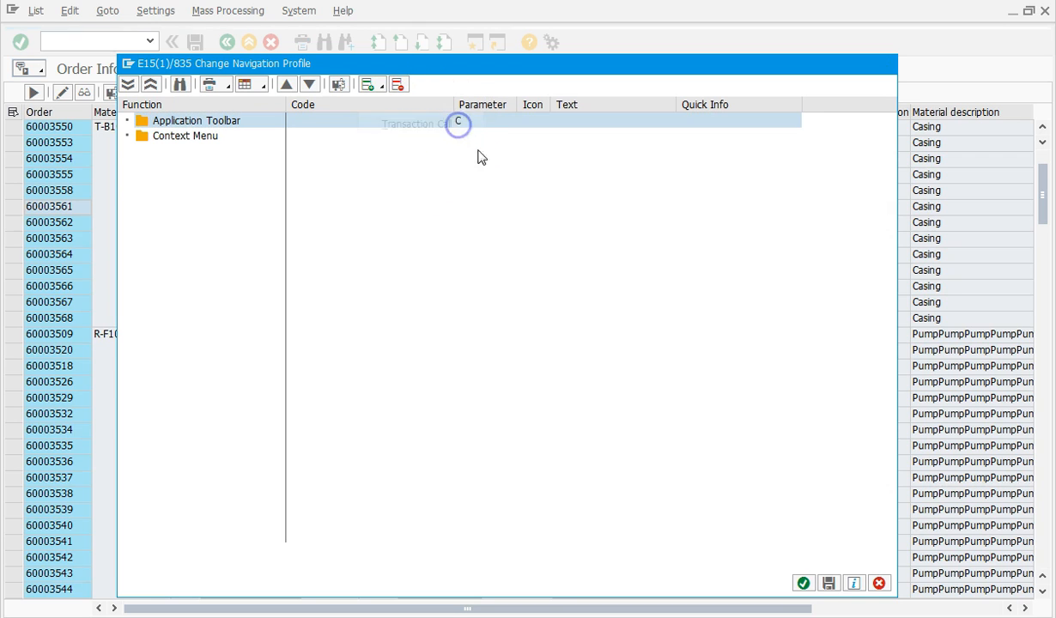
left_click_drag(436, 170, 570, 164)
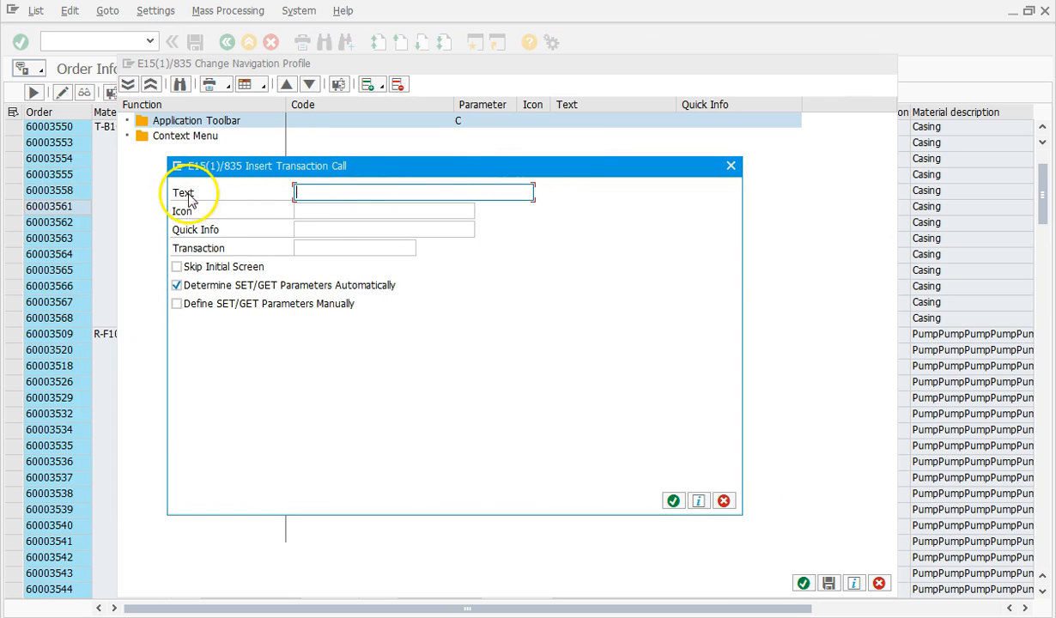
left_click(333, 194)
left_click(329, 190)
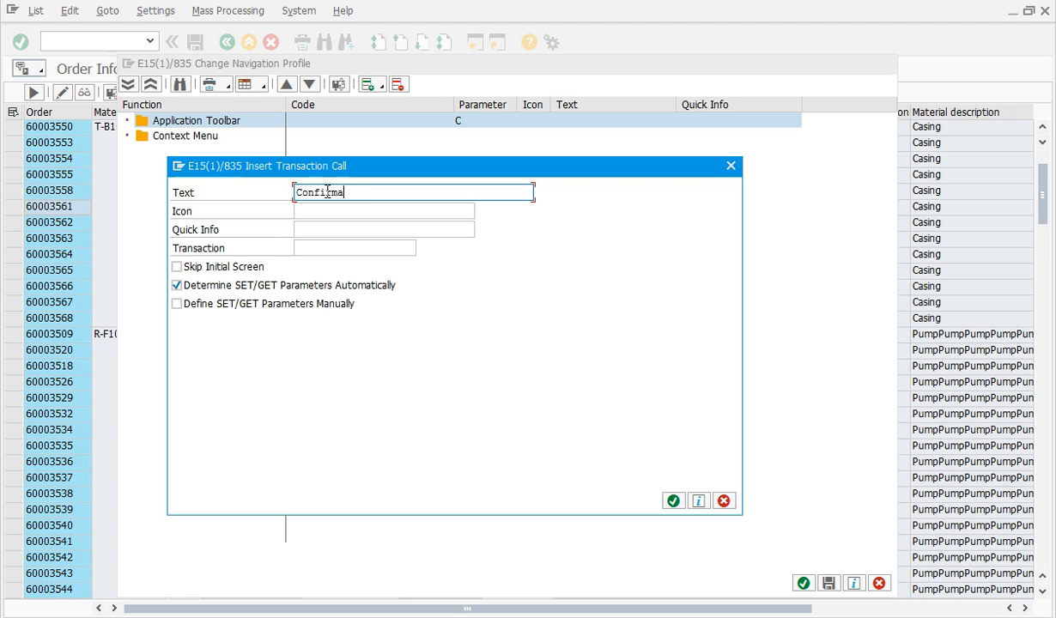
- Open the list of system icons for the transaction call, search it for "confirmation" and look through the neighbouring icons
left_click(336, 210)
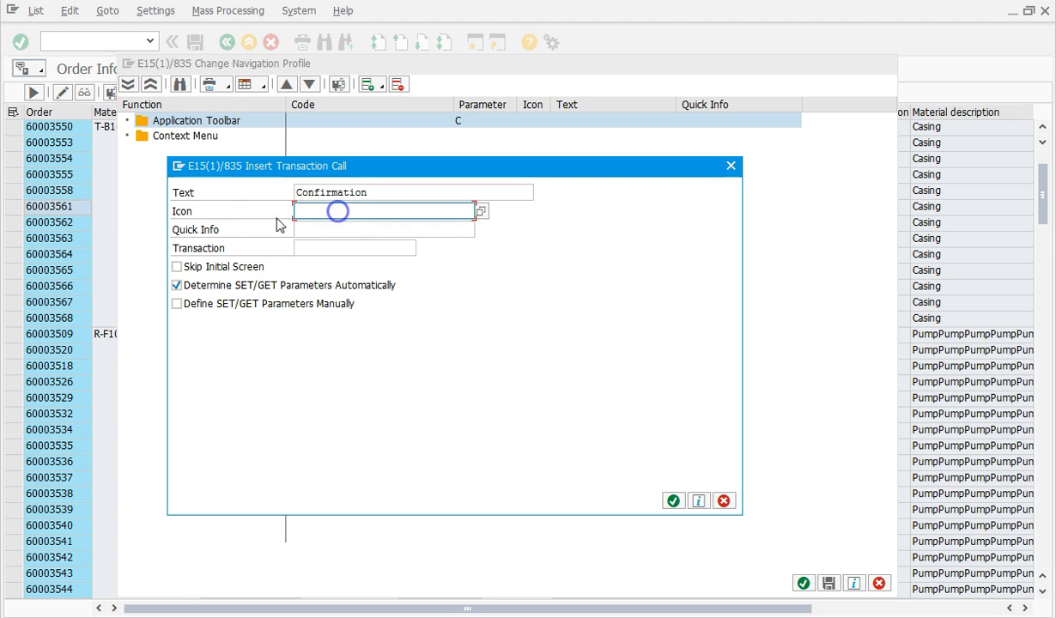
left_click(482, 211)
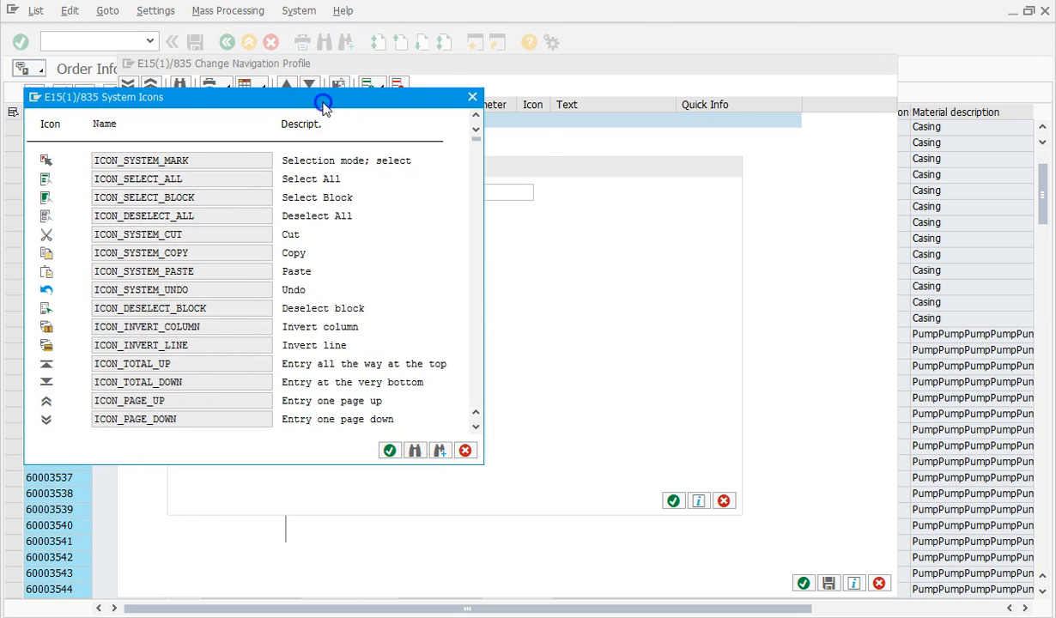
left_click_drag(318, 103, 558, 116)
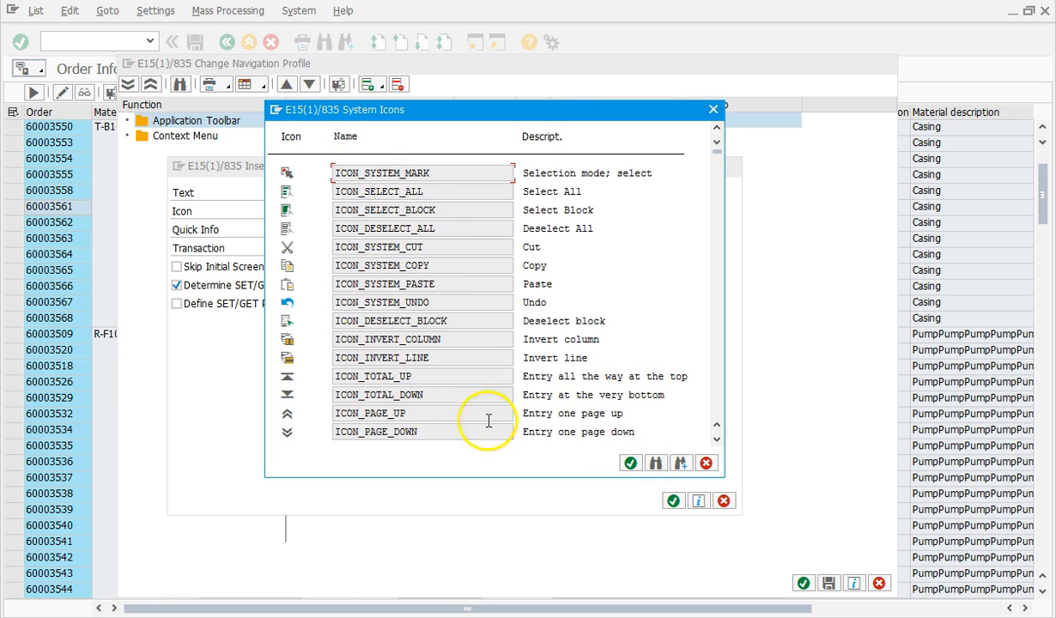
left_click(656, 463)
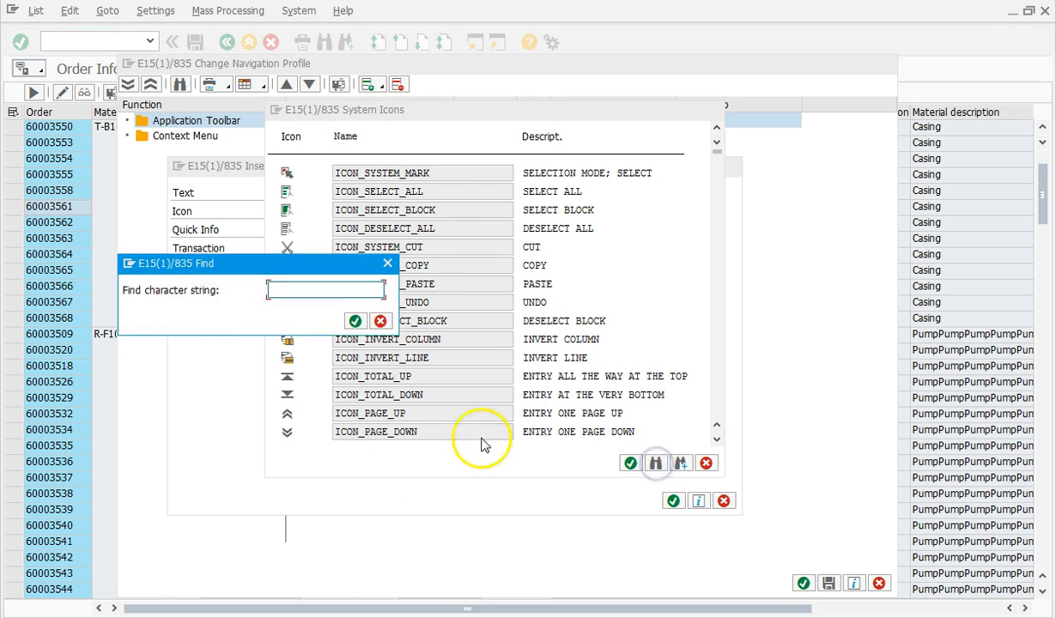
left_click(293, 292)
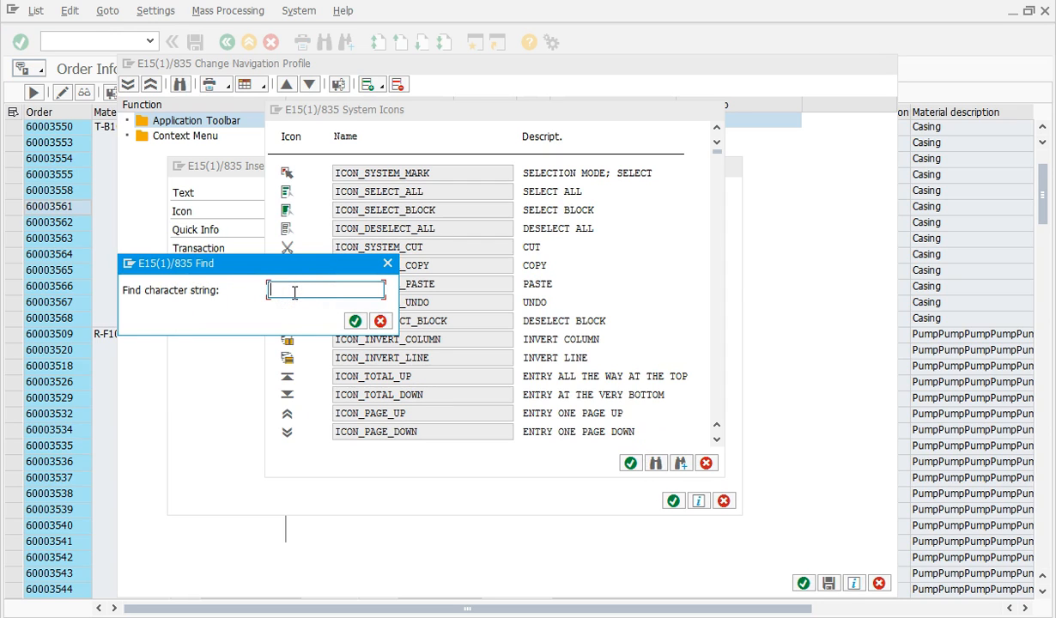
type("confirmation")
key("Return")
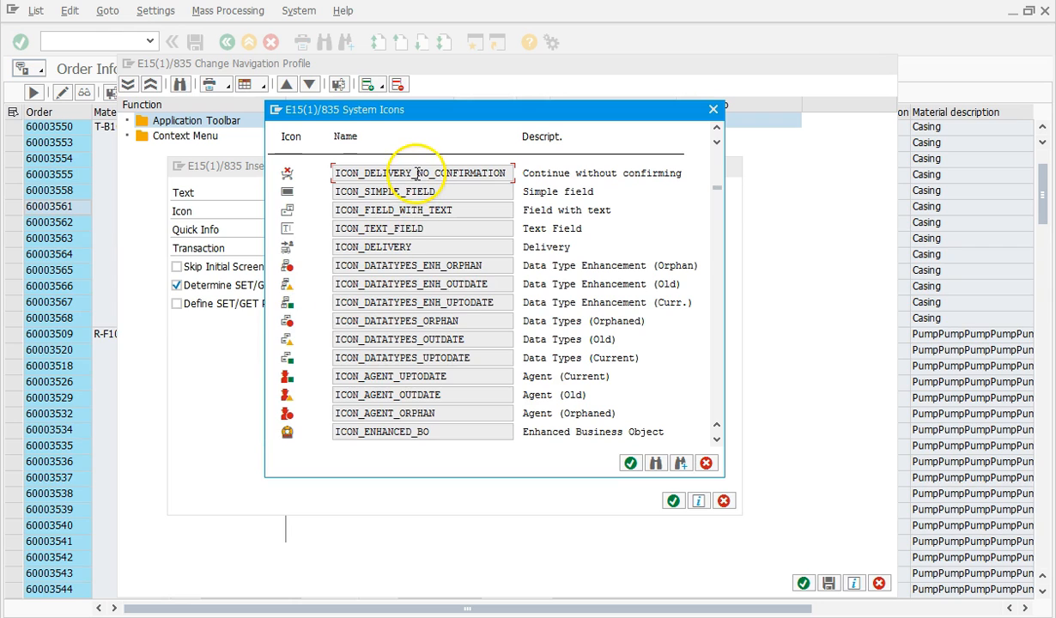
left_click(376, 188)
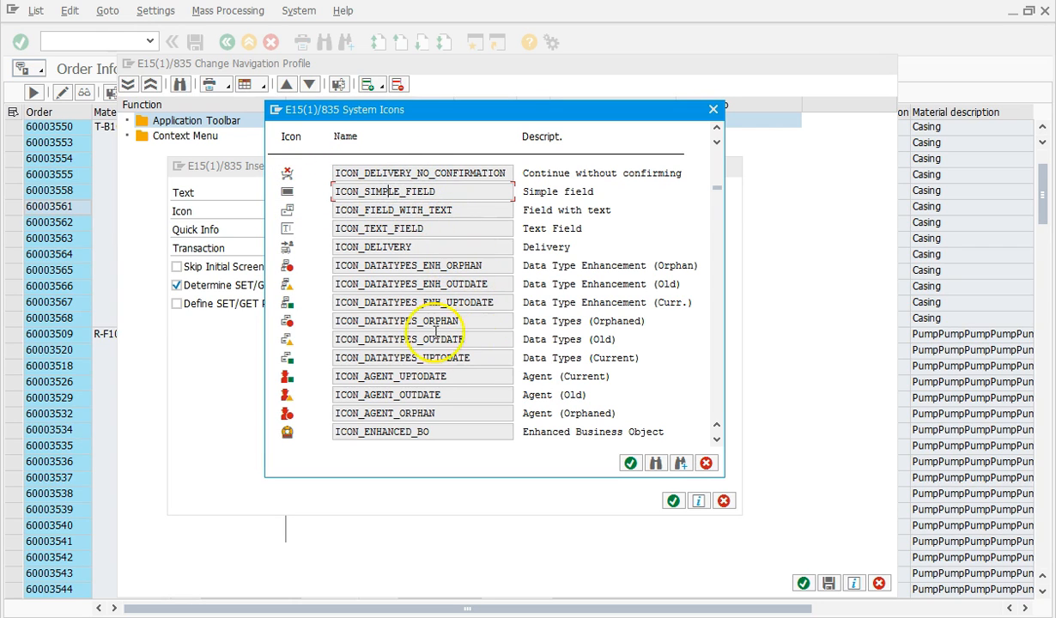
scroll(414, 329, "down", 2)
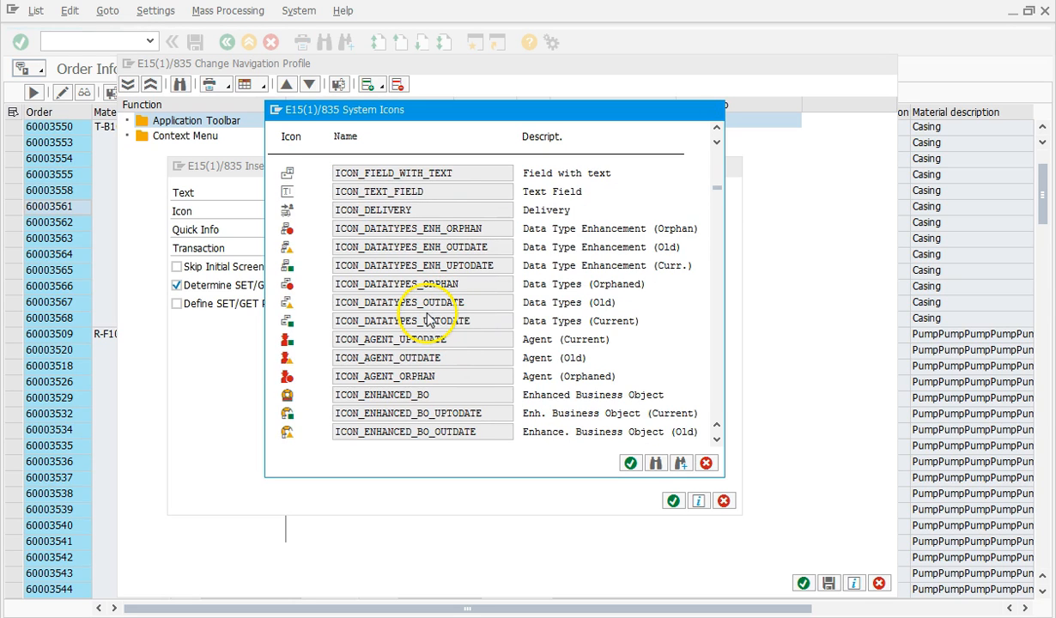
scroll(426, 314, "down", 3)
scroll(427, 314, "down", 1)
scroll(427, 314, "up", 4)
scroll(427, 314, "up", 4)
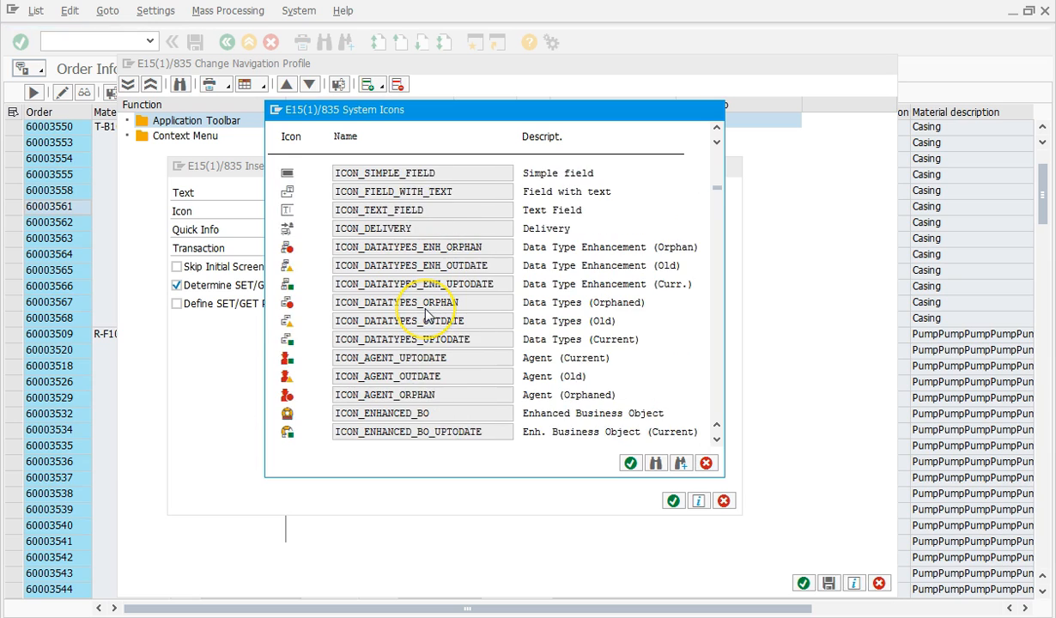
- Search the system icons for "order" and look through the icons around the match
left_click(652, 462)
type("orf")
key("BackSpace")
type("der")
key("Return")
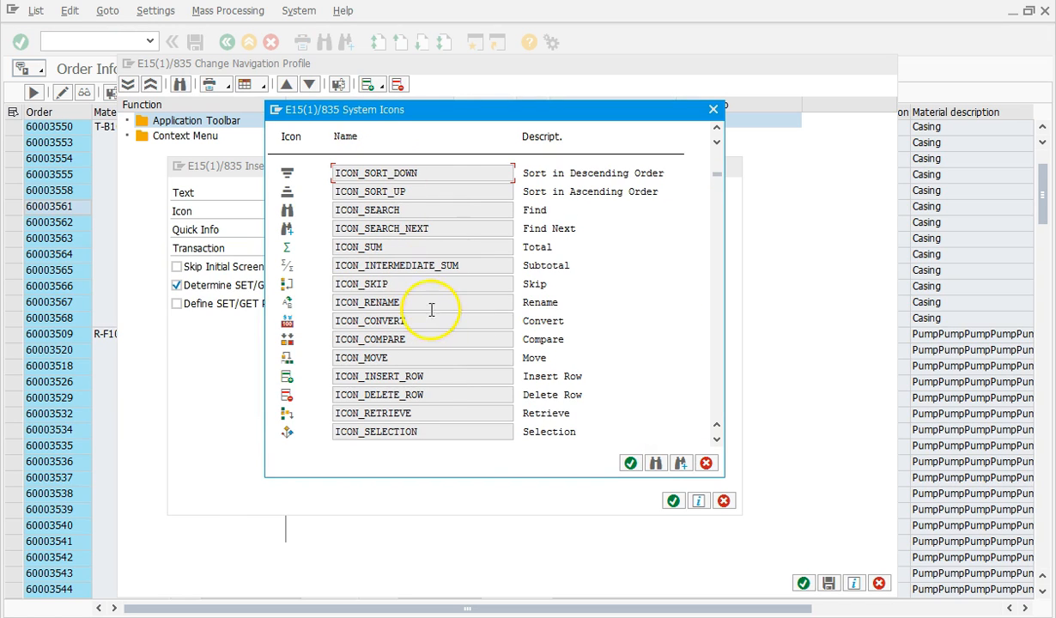
scroll(410, 350, "down", 1)
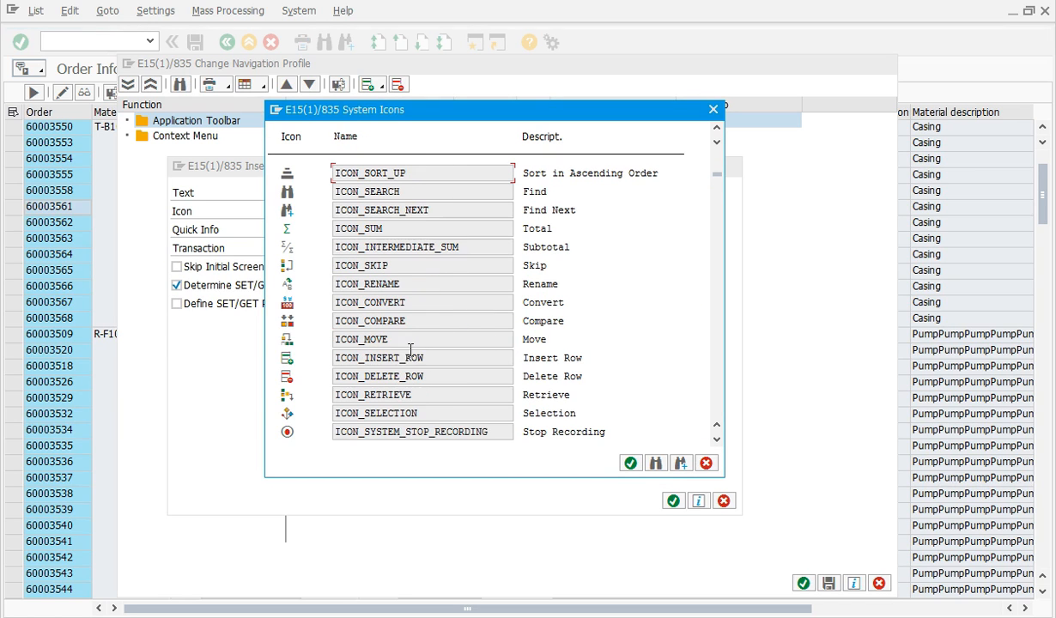
left_click(364, 320)
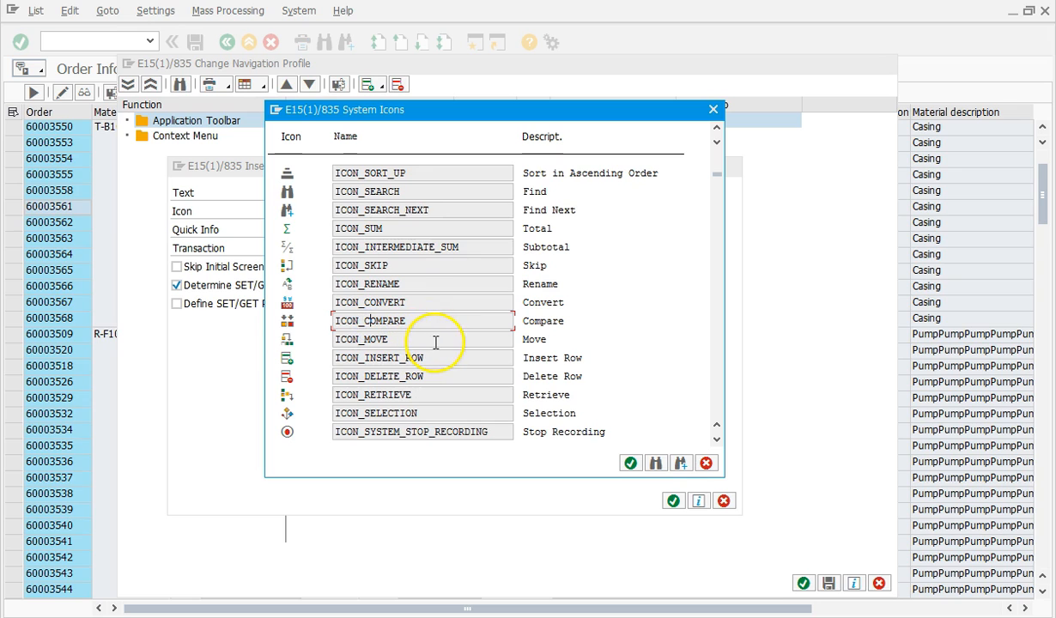
- Search the system icons for "close" and assign ICON_CHANGE as the transaction call's icon
left_click(655, 463)
type("close")
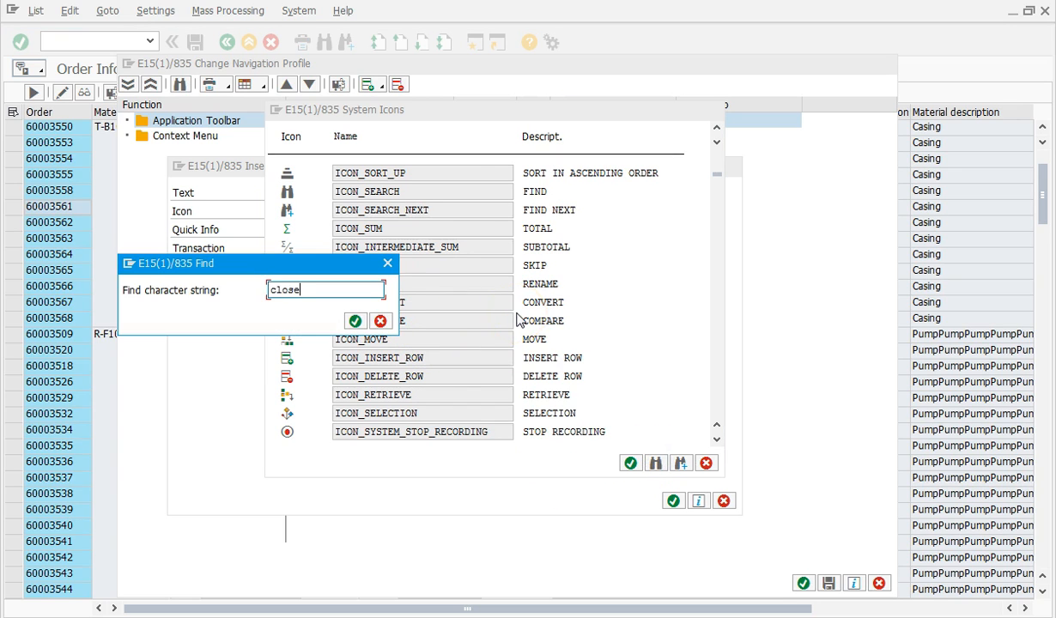
key("Return")
left_click(345, 191)
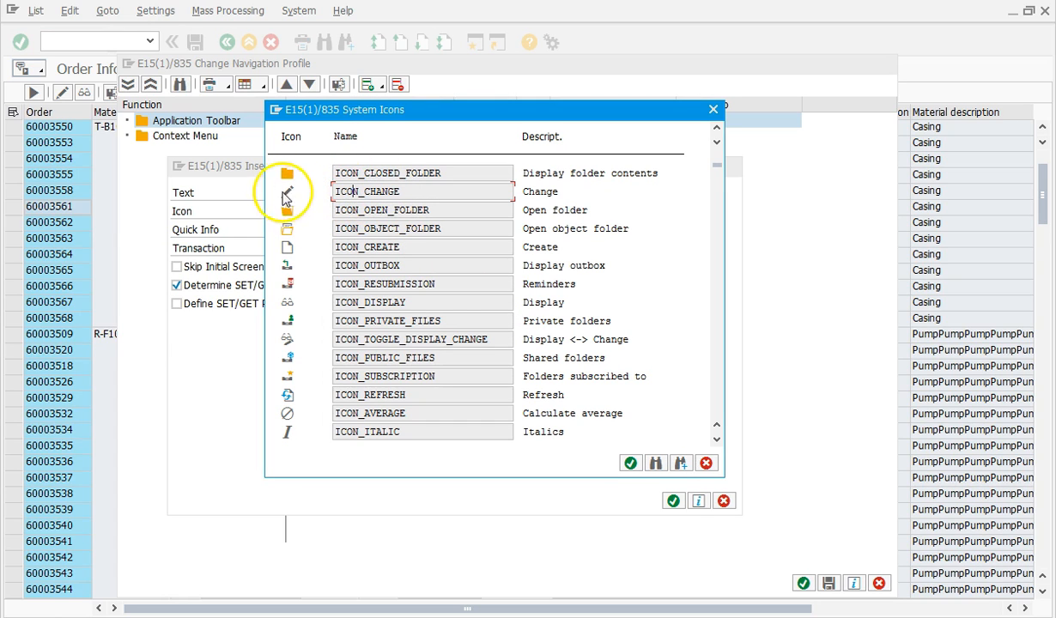
double_click(379, 196)
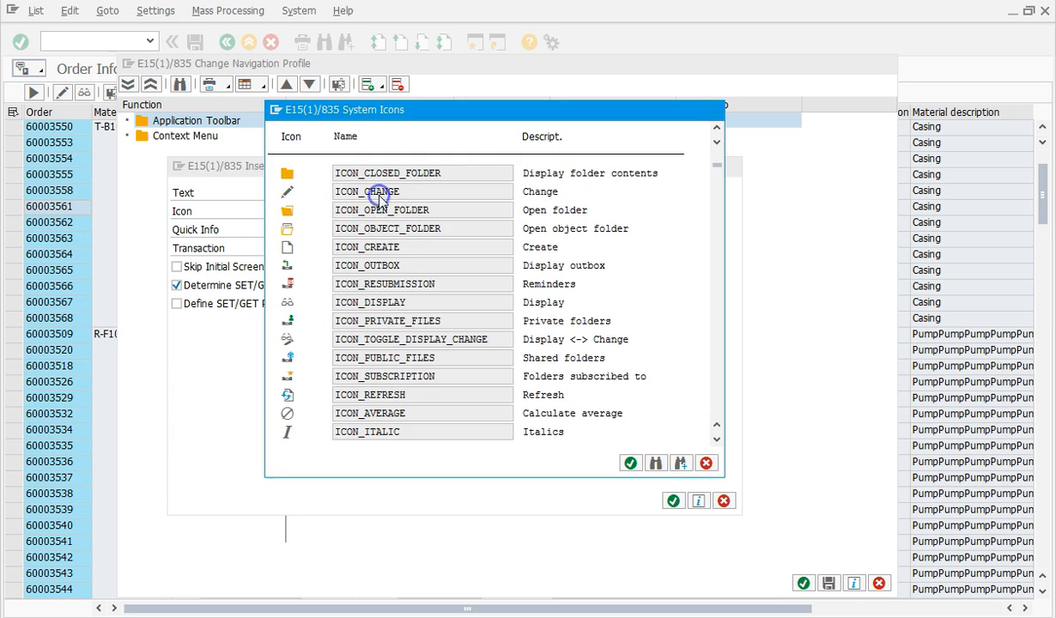
left_click(337, 229)
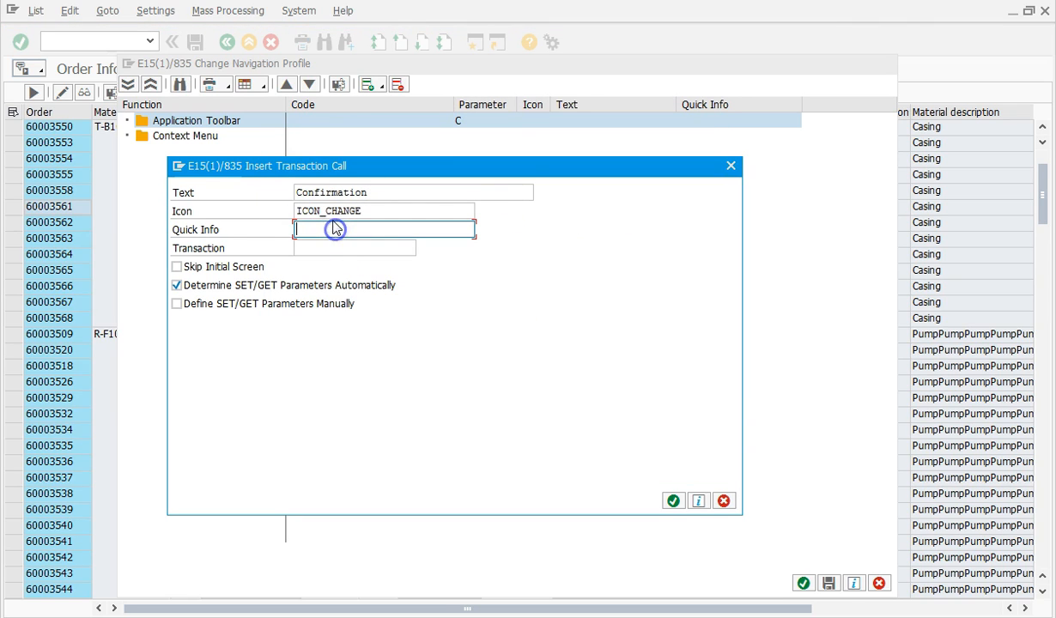
left_click(396, 211)
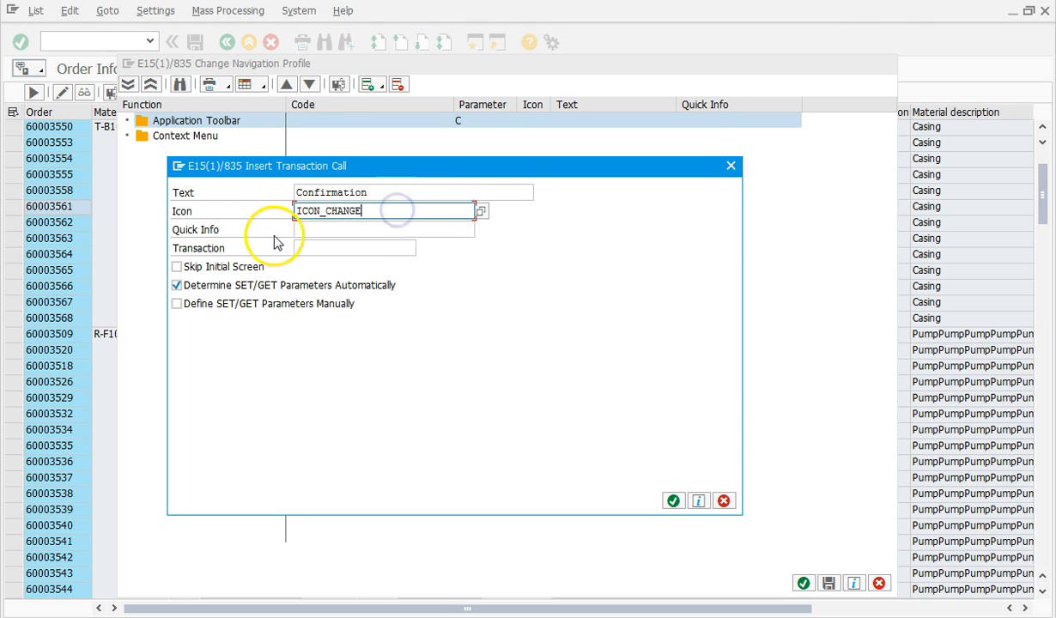
- Copy the text Confirmation into the Quick Info and reword it to "Confirm production order"
left_click(309, 229)
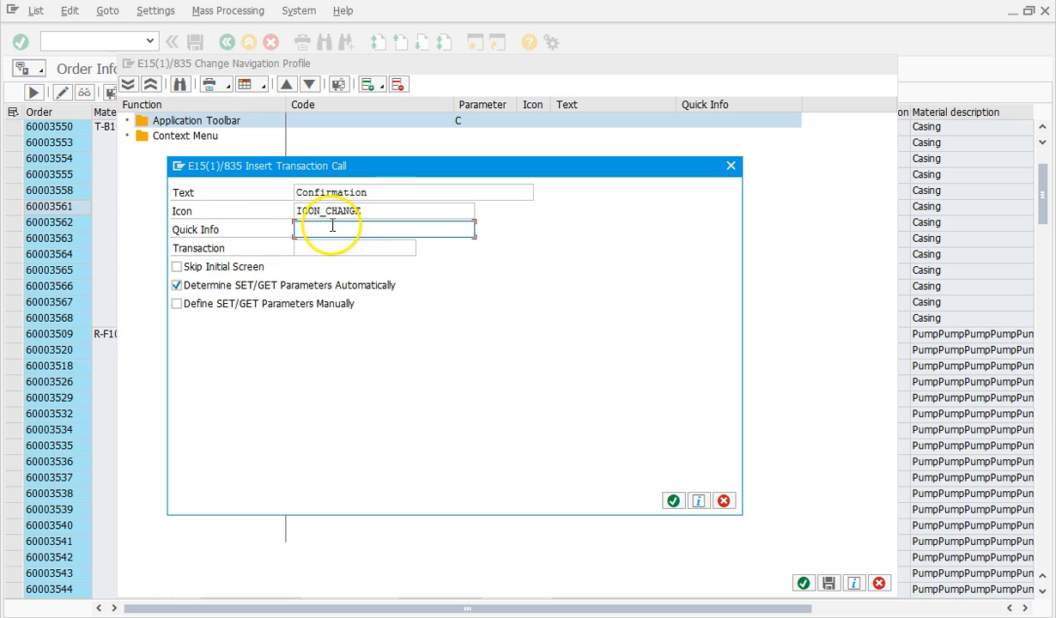
left_click(386, 193)
left_click_drag(377, 193, 259, 191)
key("ctrl+c")
left_click(372, 230)
key("ctrl+v")
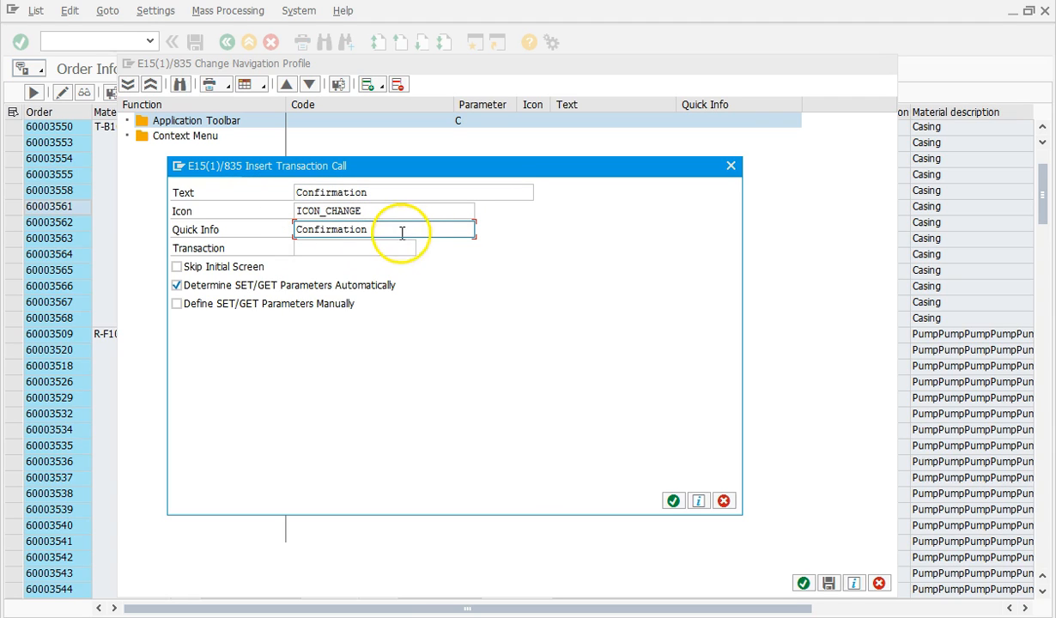
left_click_drag(376, 230, 341, 233)
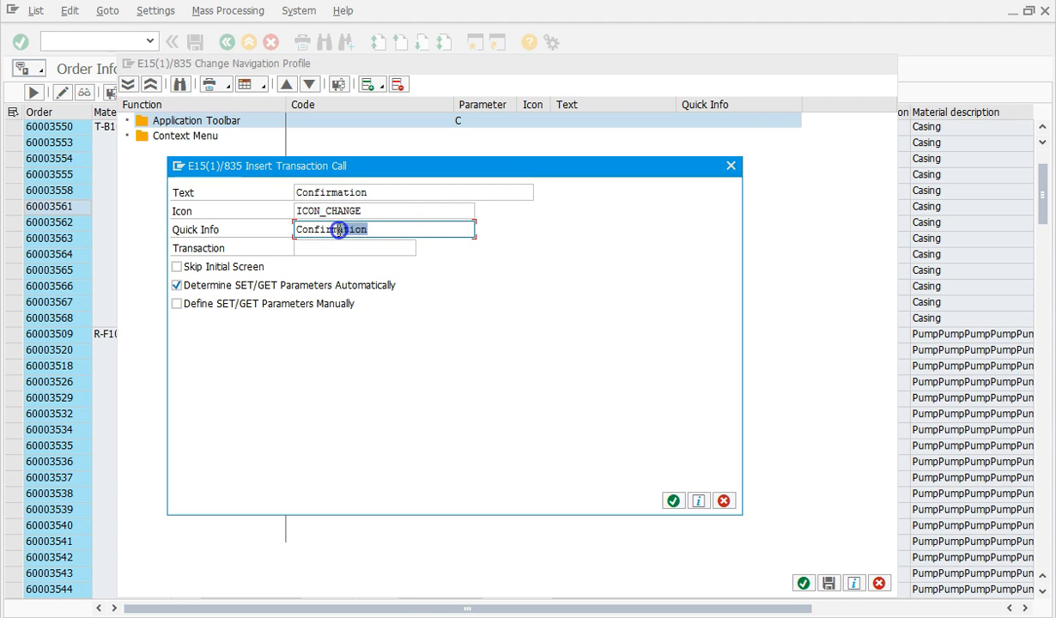
key("BackSpace")
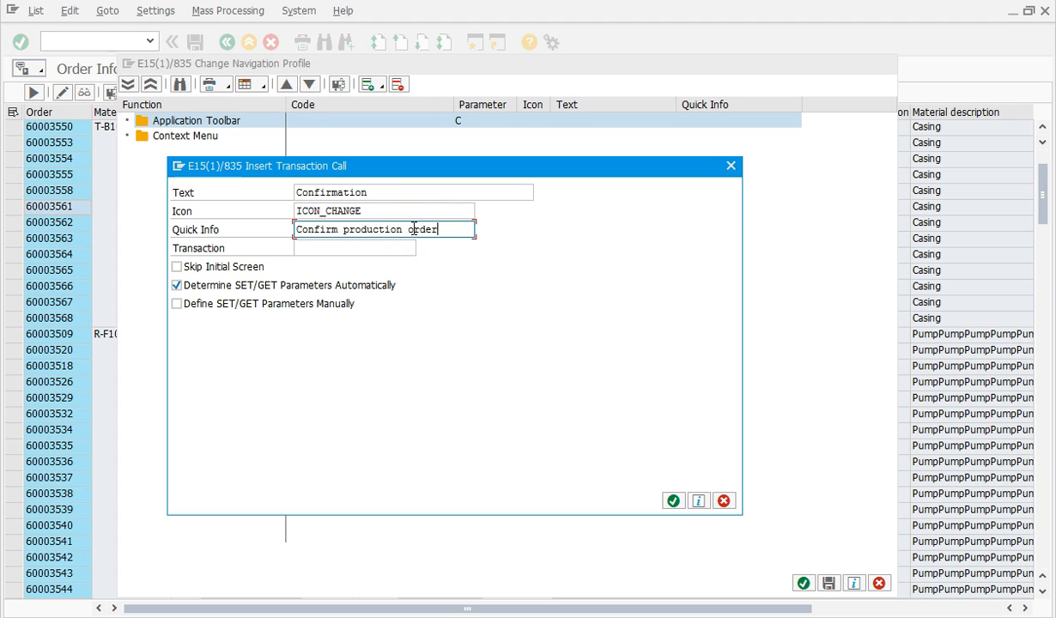
- Change the Quick Info wording to "Confirm Selected Order"
left_click_drag(394, 229, 347, 234)
left_click(366, 229)
type("Selected")
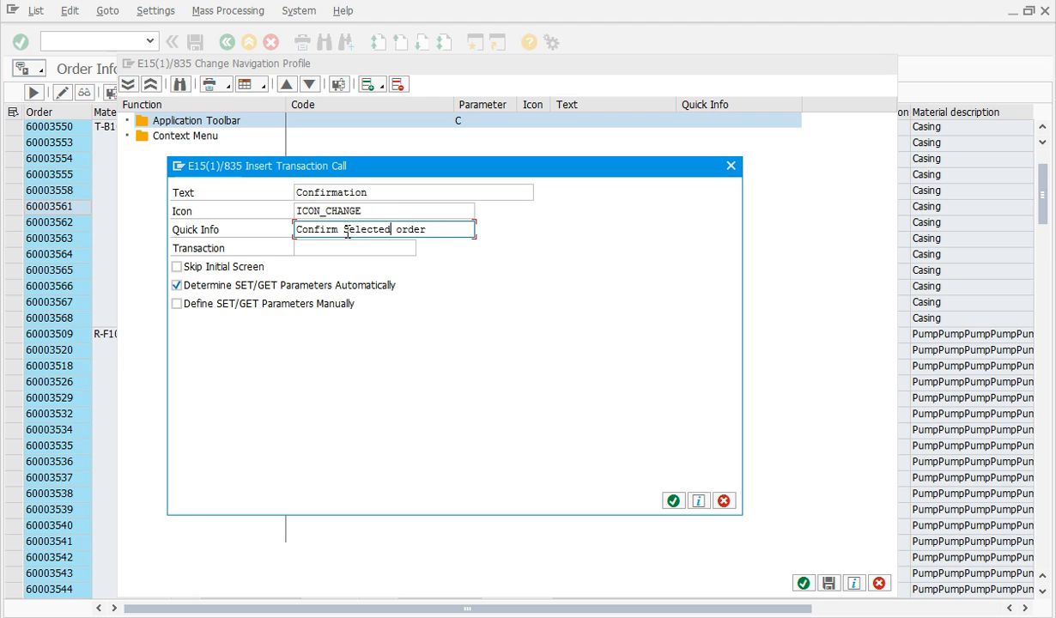
left_click(401, 230)
key("BackSpace")
left_click(466, 229)
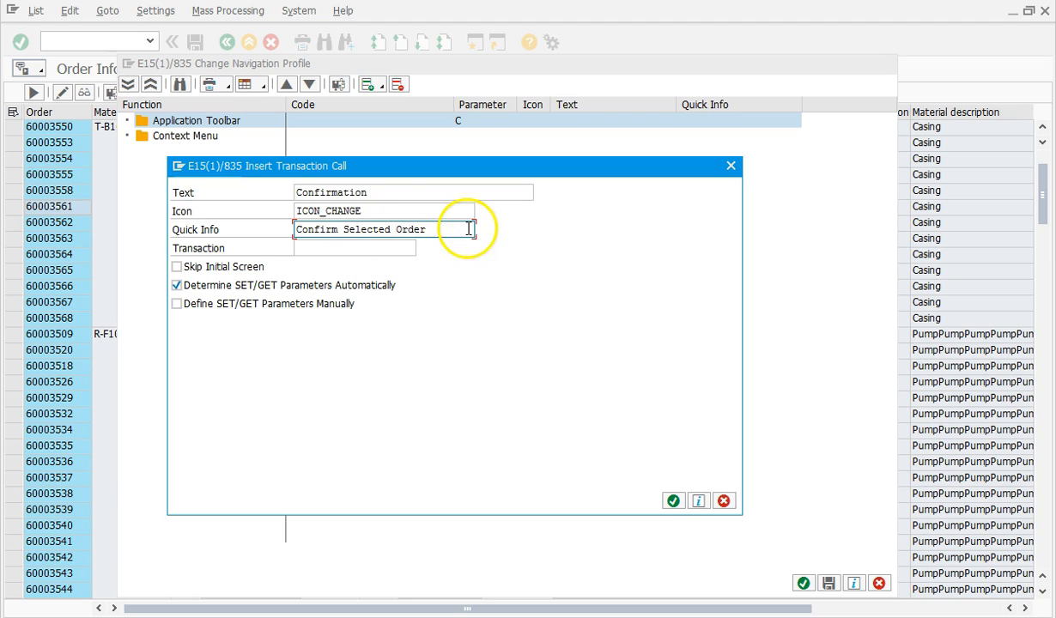
- Set the transaction of the Confirmation call to CO11N
left_click(333, 247)
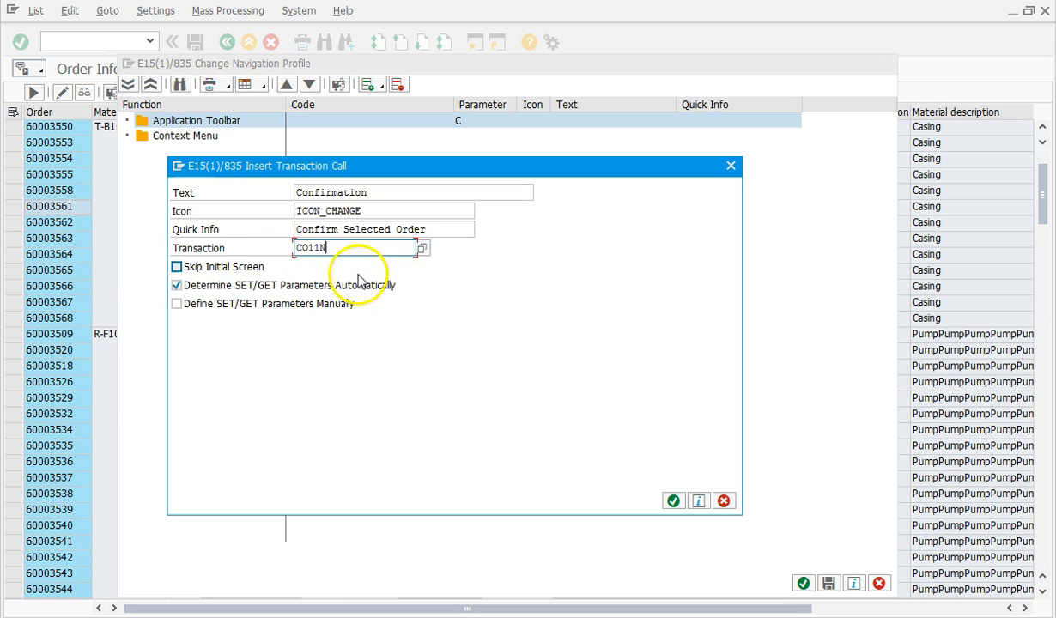
left_click_drag(498, 180, 531, 163)
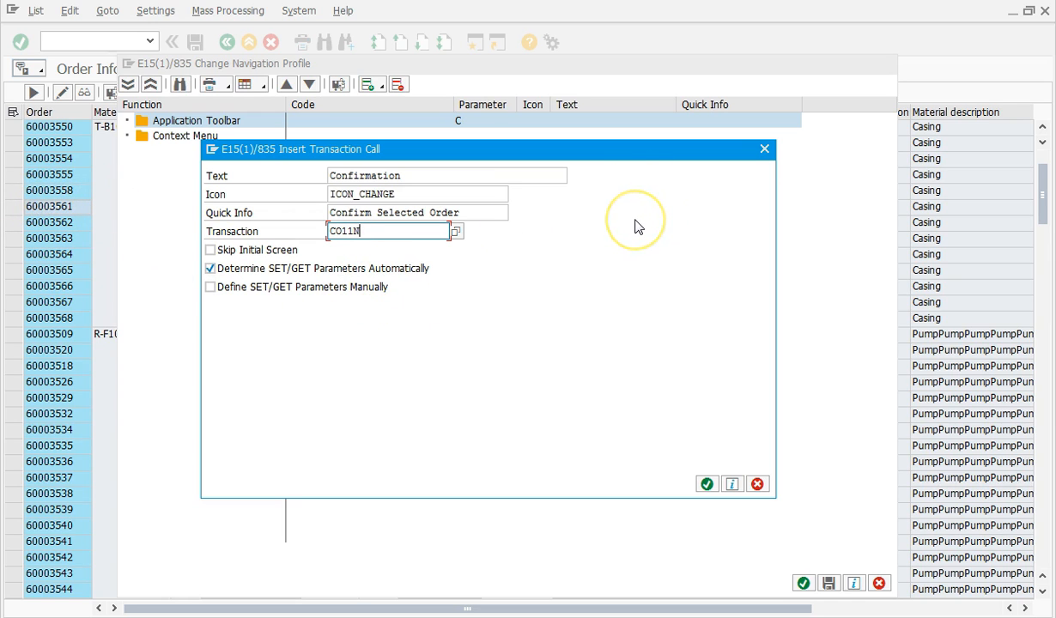
left_click_drag(432, 229, 326, 229)
left_click(354, 230)
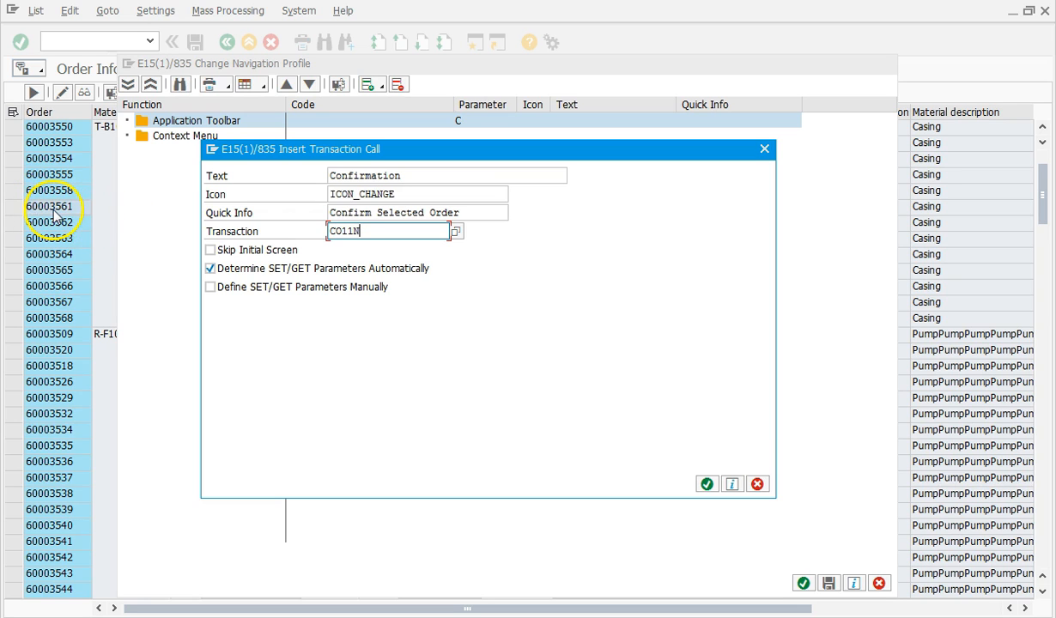
double_click(326, 231)
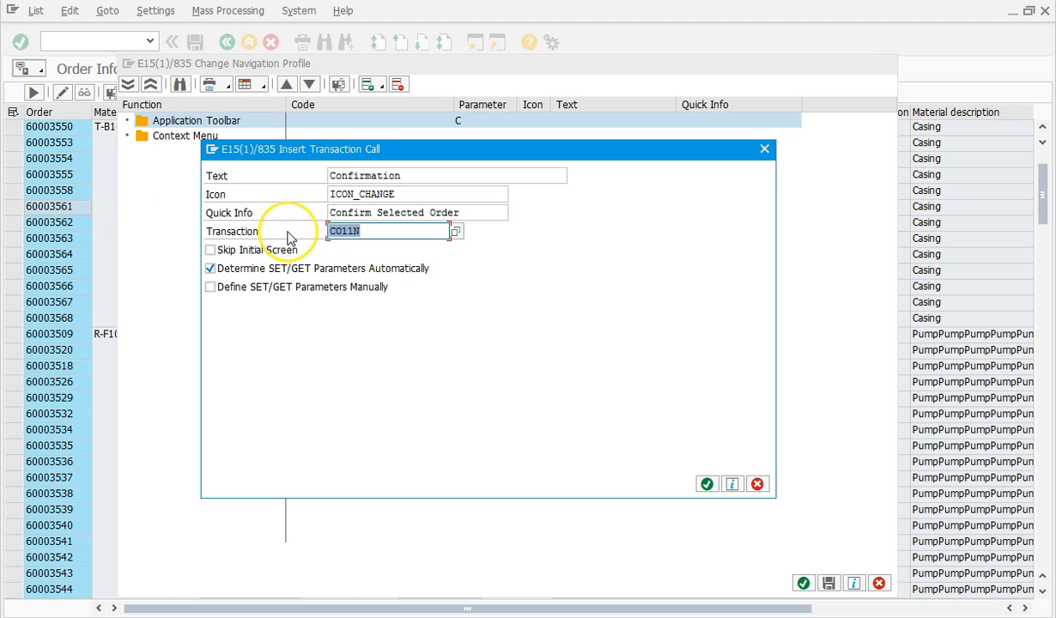
left_click(385, 233)
left_click(419, 236)
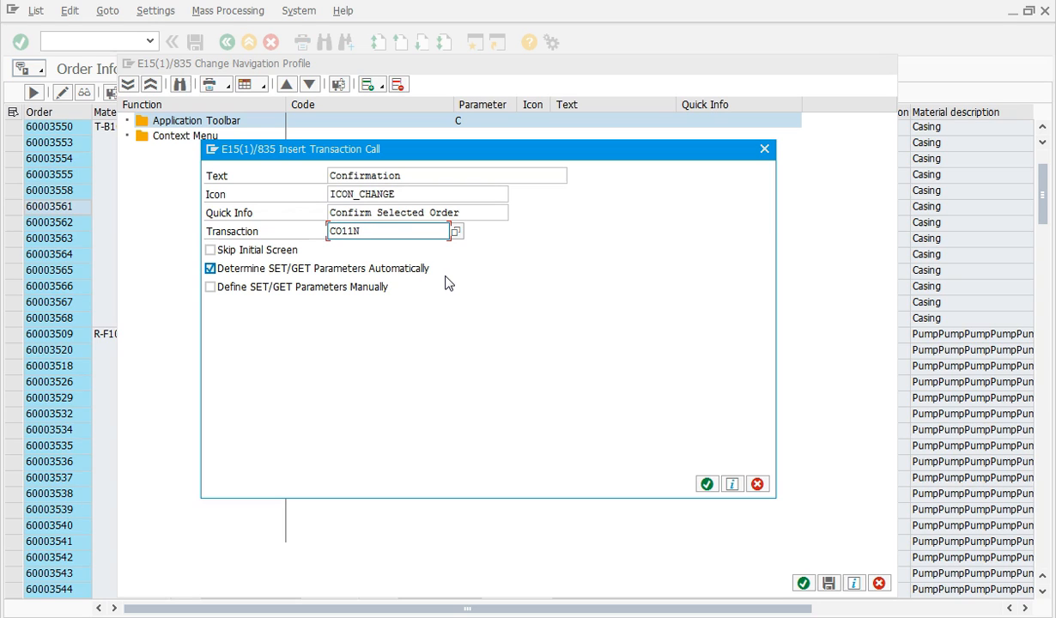
- Accept the transaction call with manual SET/GET parameters left off after viewing that option, and display its entry under the Application Toolbar folder
left_click(210, 287)
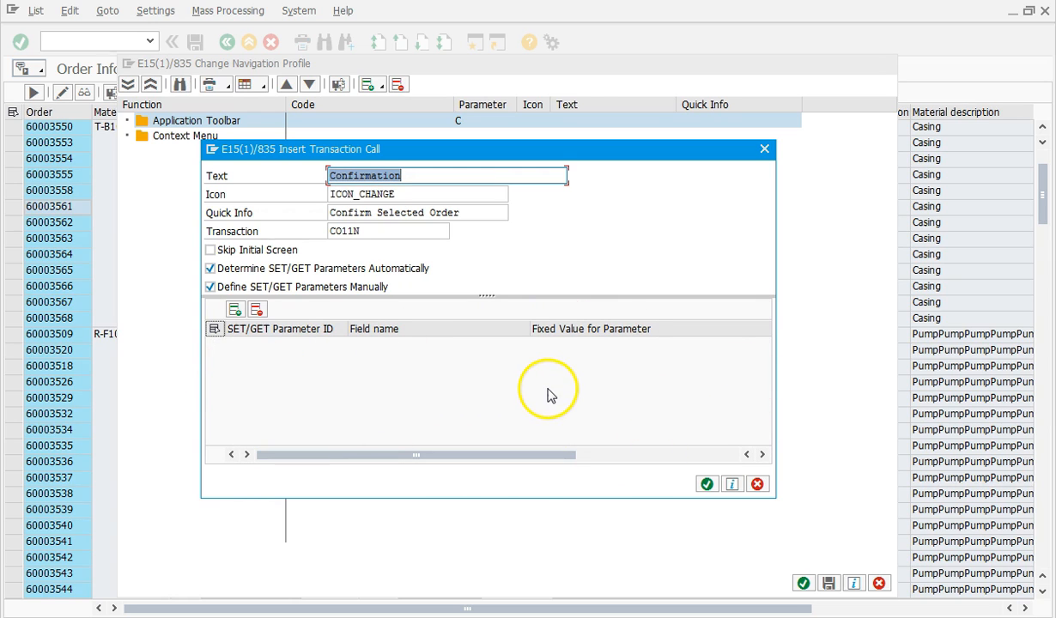
left_click(210, 286)
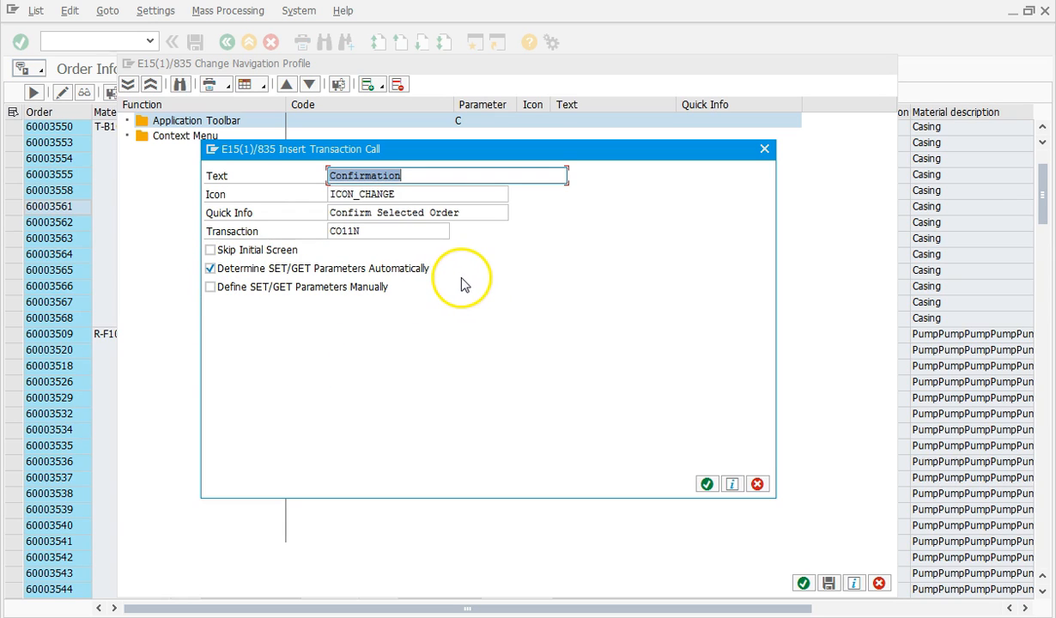
left_click(707, 484)
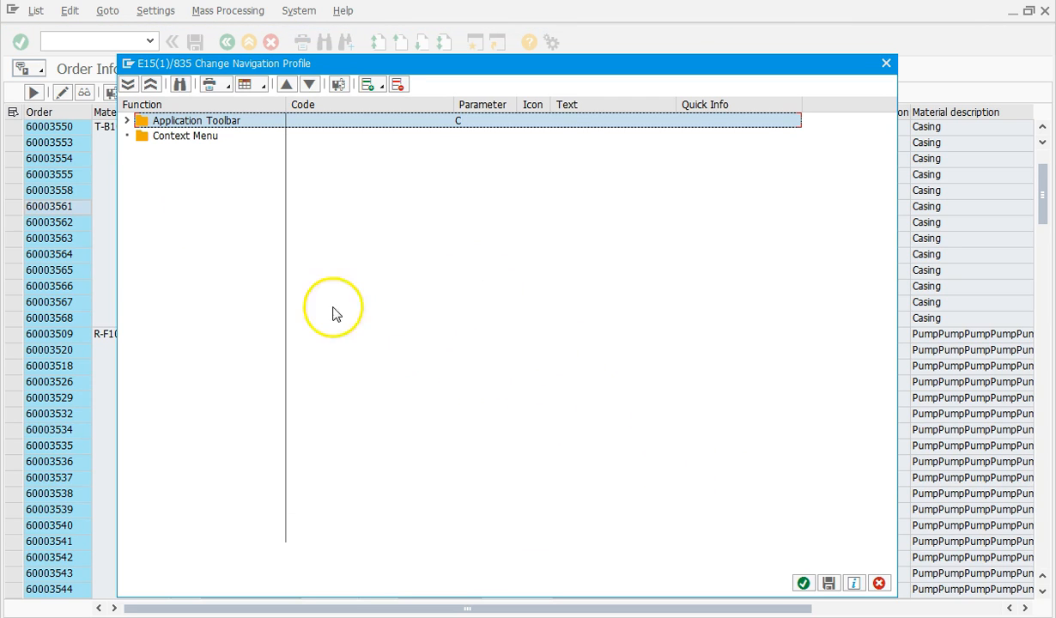
left_click(126, 120)
left_click(173, 139)
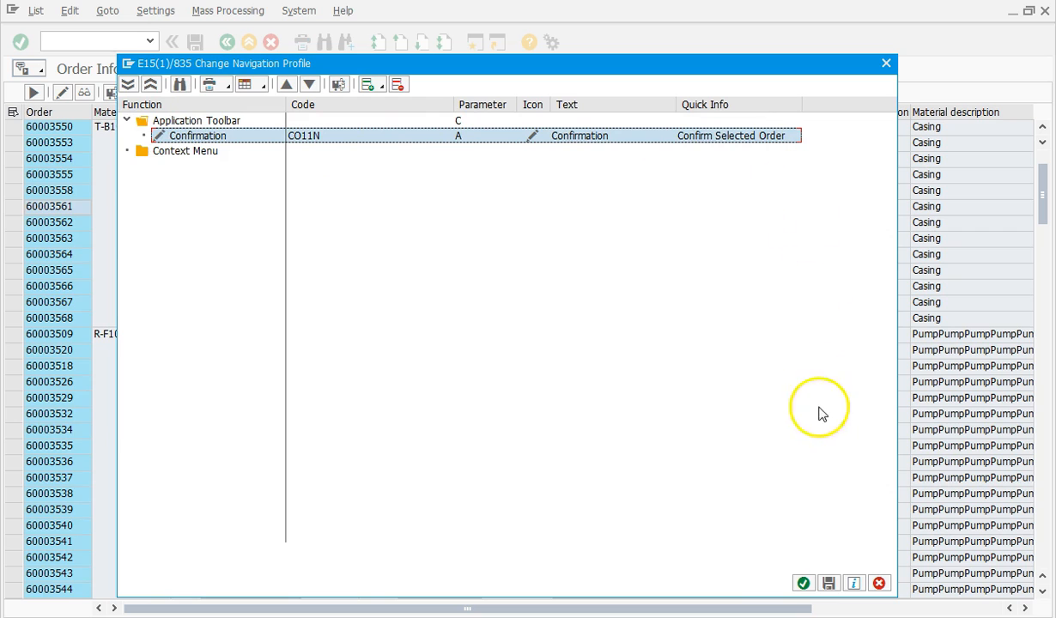
- Start saving the changed navigation profile and enter /NP001 as its profile name
left_click_drag(729, 63, 728, 40)
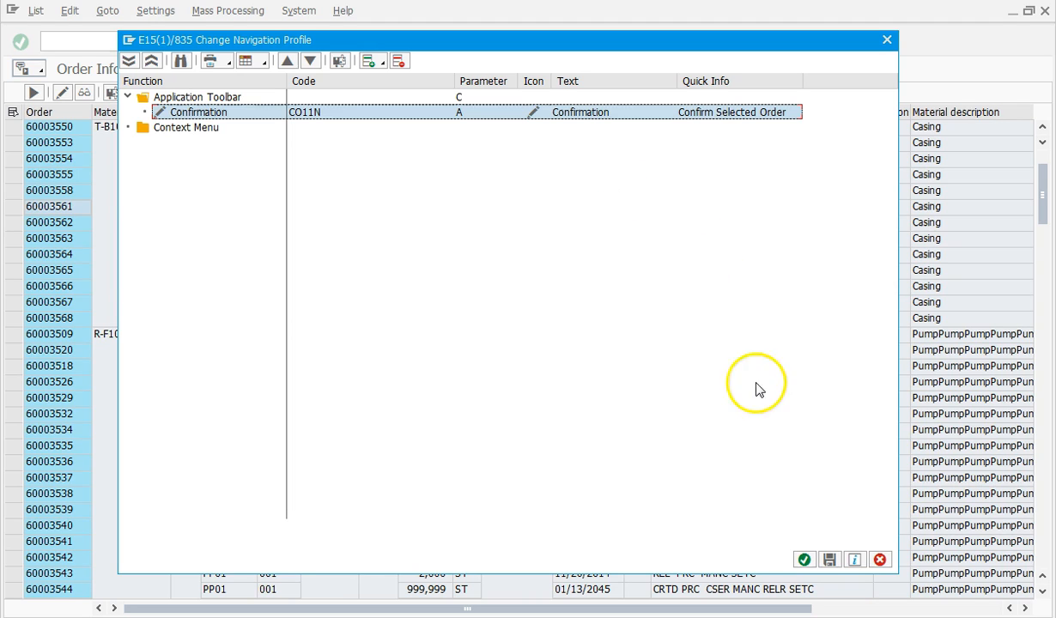
left_click(831, 562)
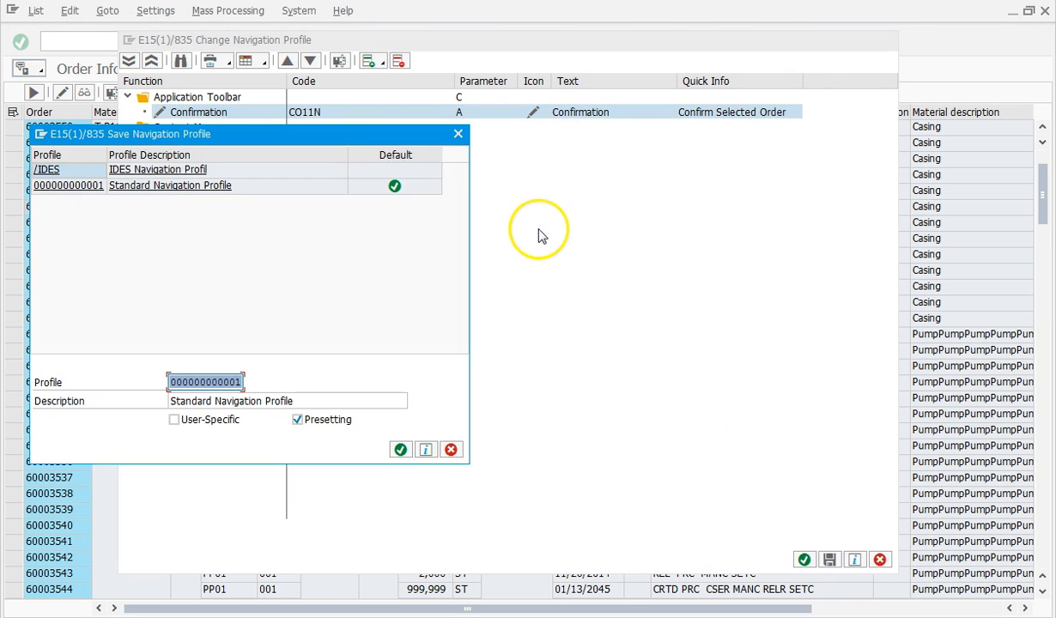
left_click_drag(390, 140, 645, 157)
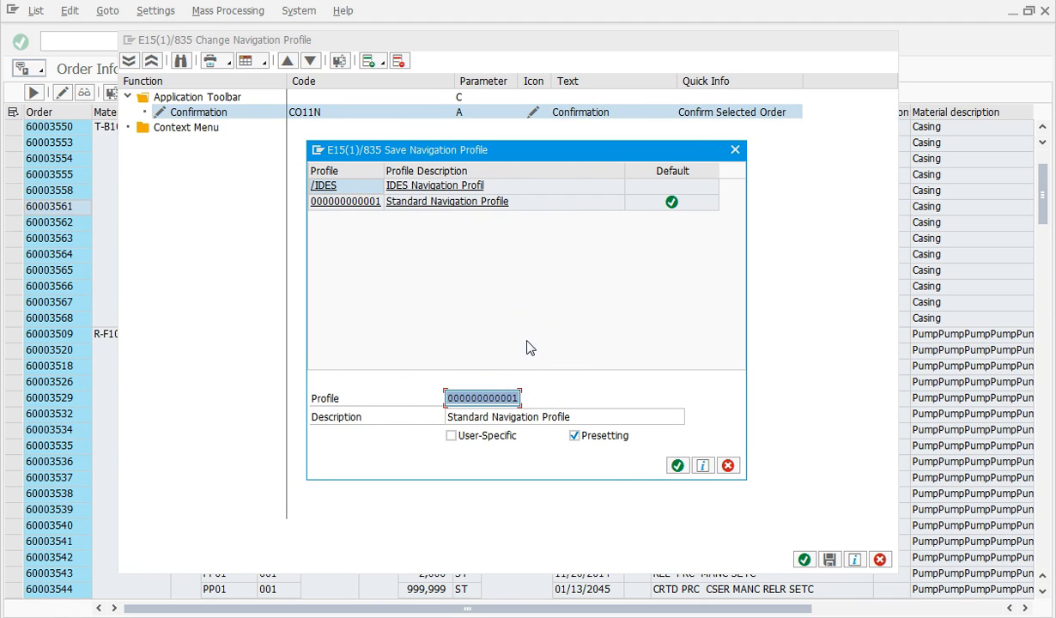
type("/NP001")
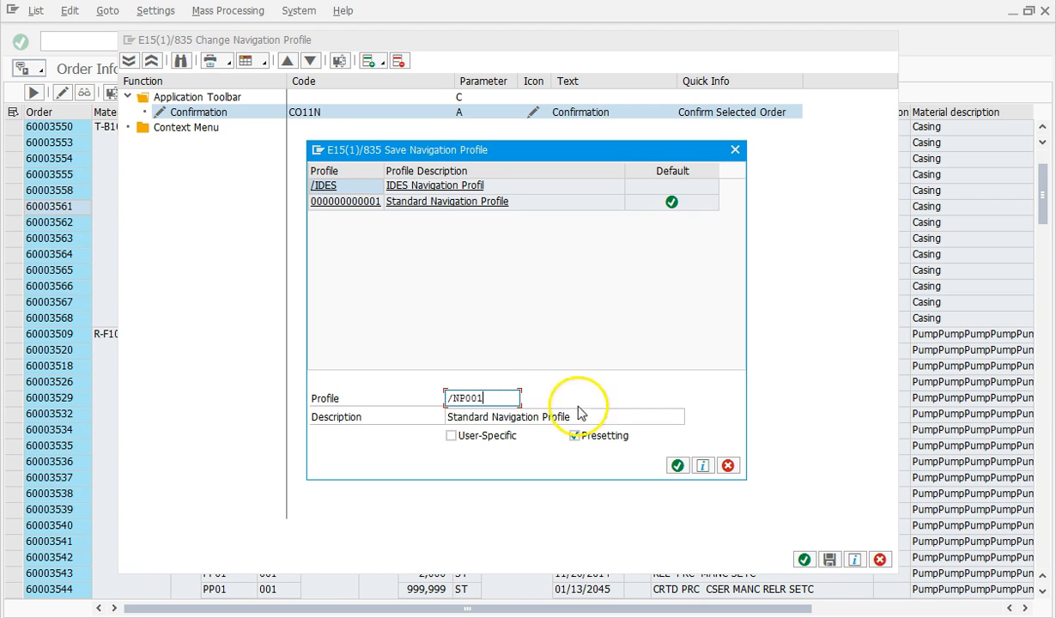
- Replace the profile's description with "Navigation Profile 1"
left_click_drag(577, 410, 393, 401)
type("Testing Nab")
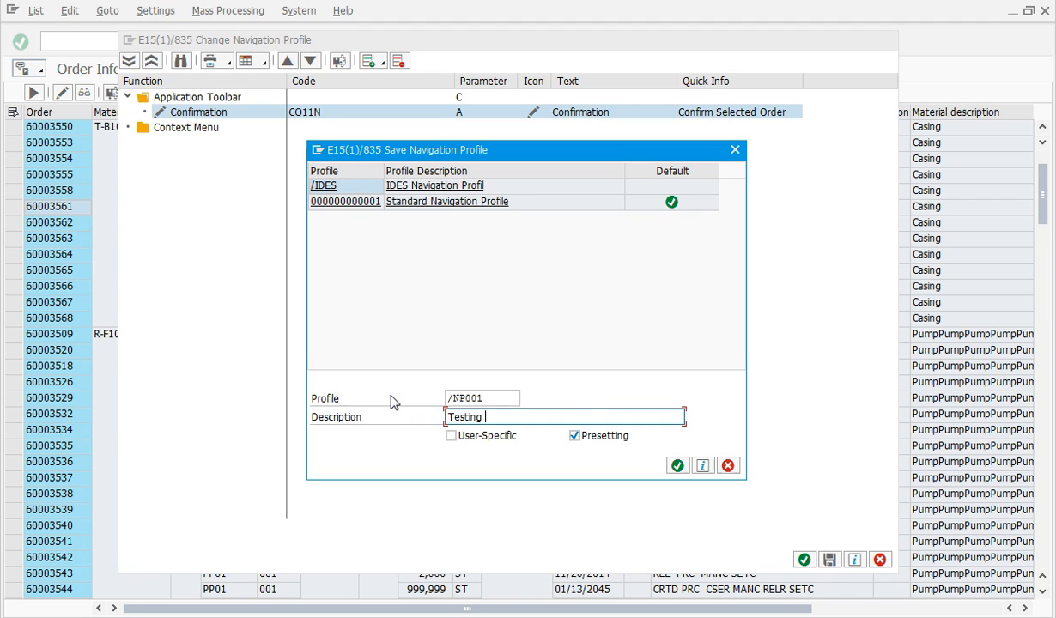
key("BackSpace")
type("vigation Profile 1")
key("Home")
key("Delete")
key("Delete")
key("Delete")
key("Delete")
key("Delete")
key("Delete")
key("Delete")
key("Delete")
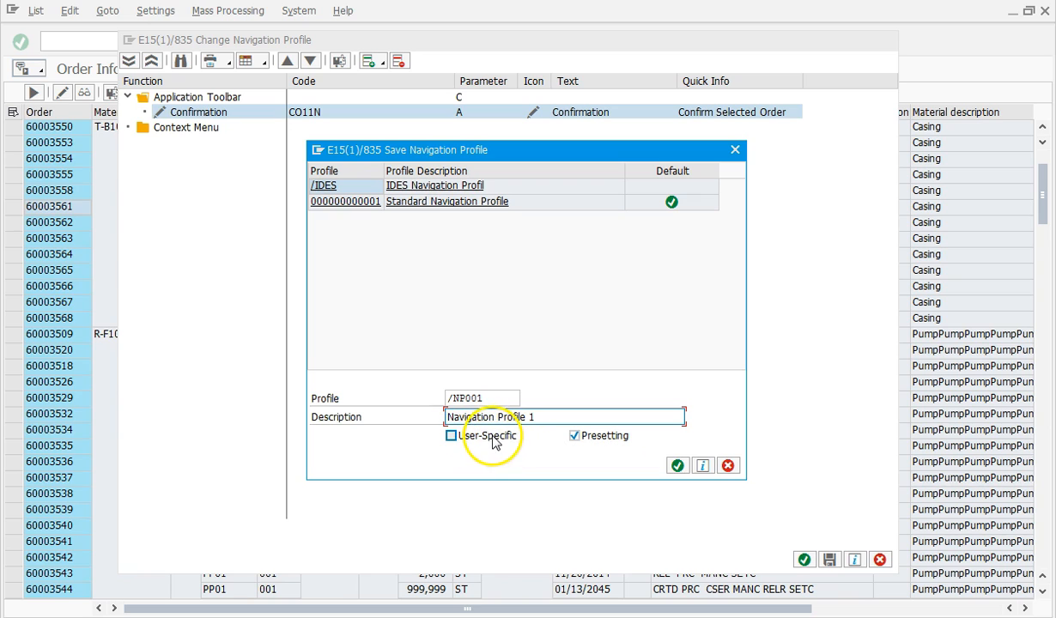
- Mark the profile as User-Specific and try to save it under the name /NP001
left_click(452, 436)
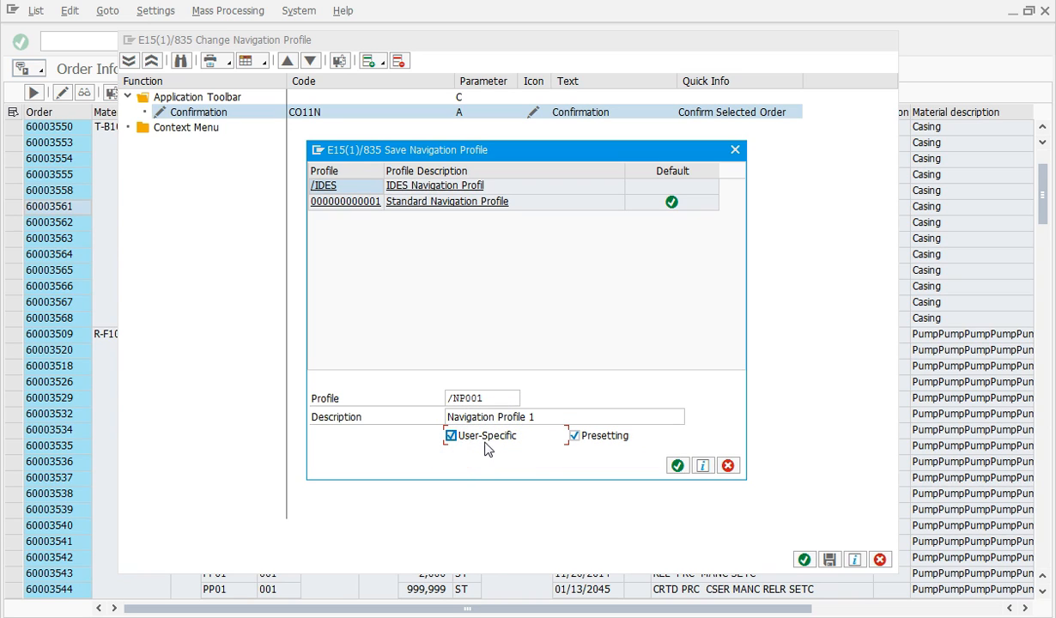
left_click_drag(551, 149, 519, 104)
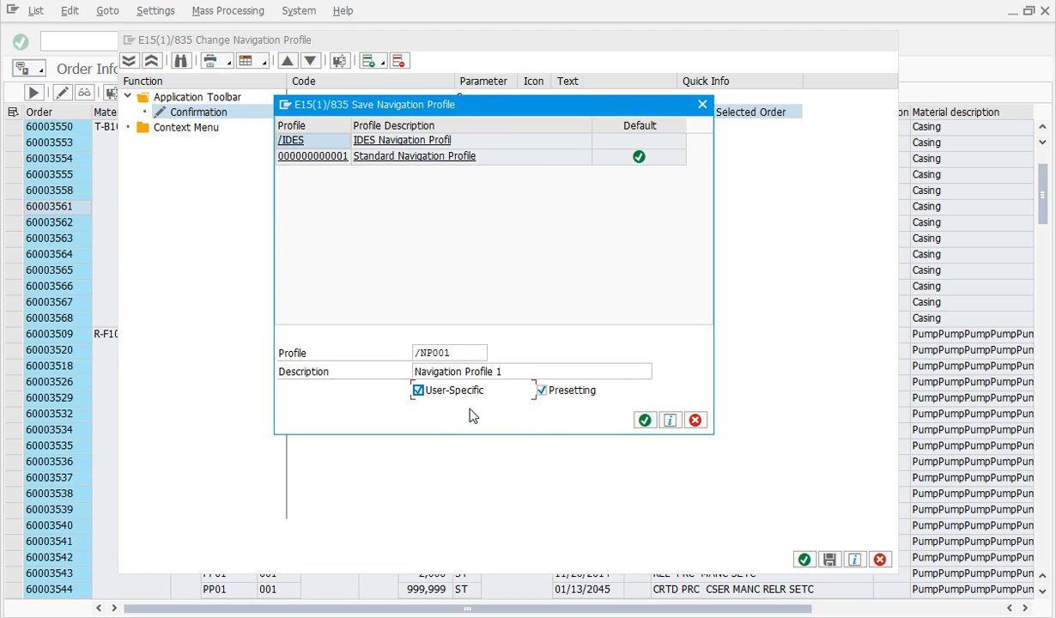
left_click(644, 420)
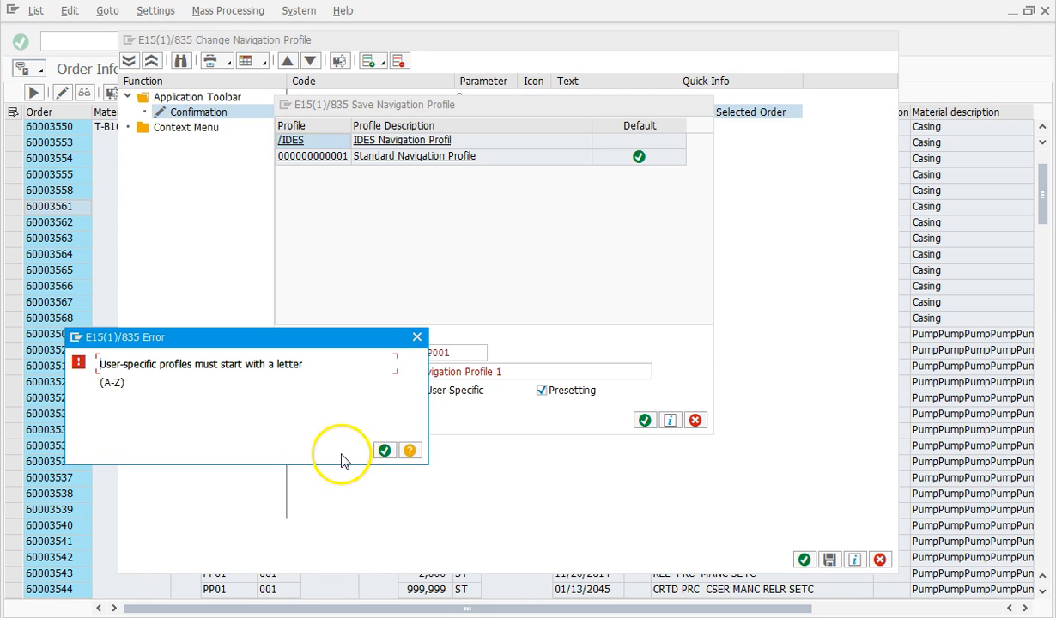
left_click(385, 450)
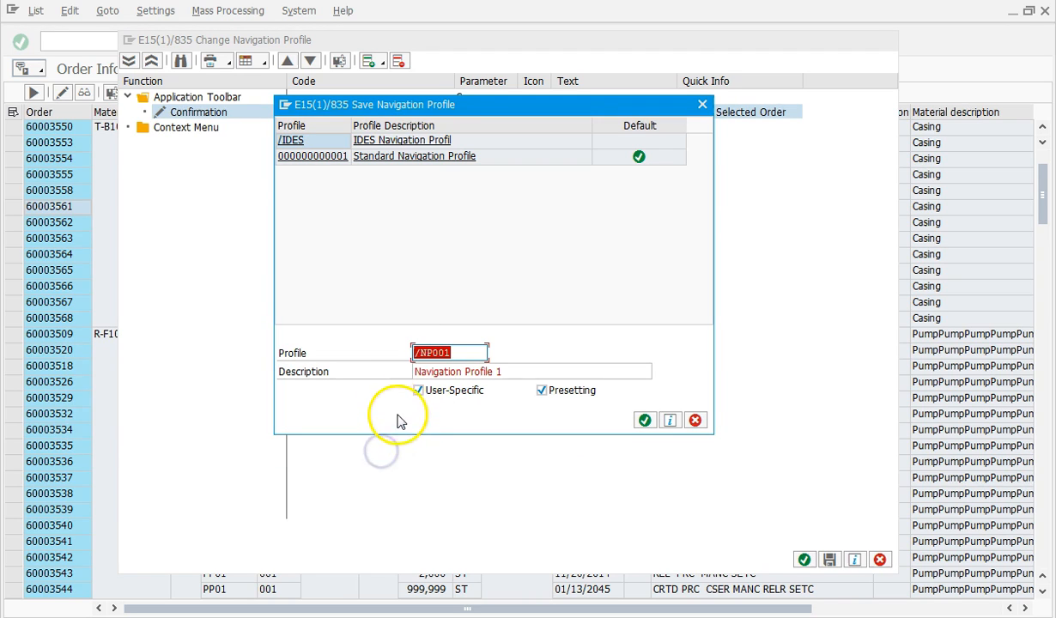
- Rename the navigation profile as ANP001 and save it
left_click(463, 352)
left_click_drag(412, 352, 456, 353)
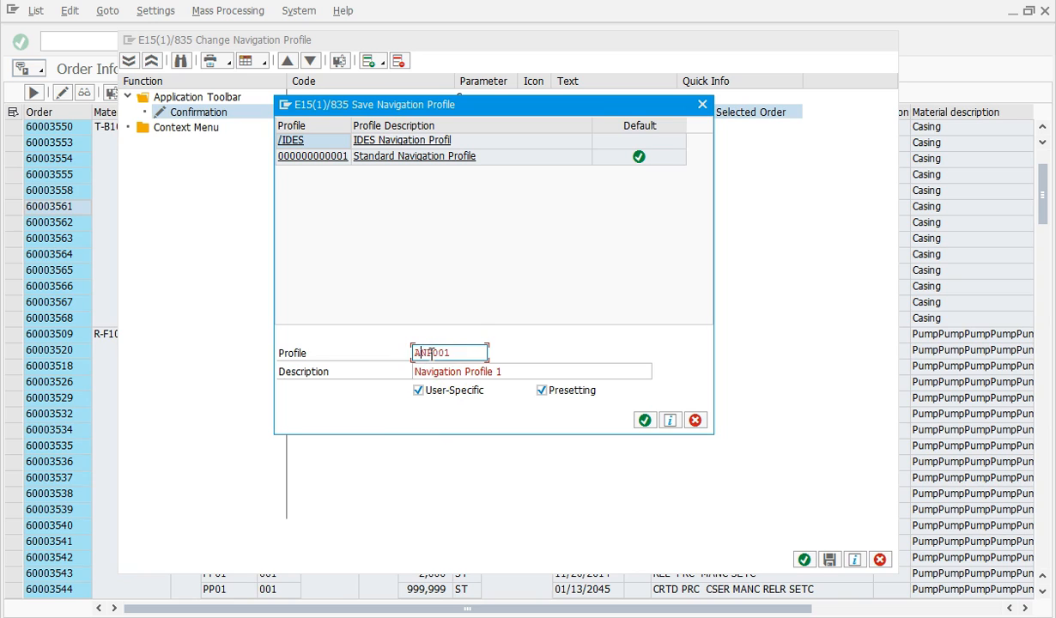
left_click(644, 420)
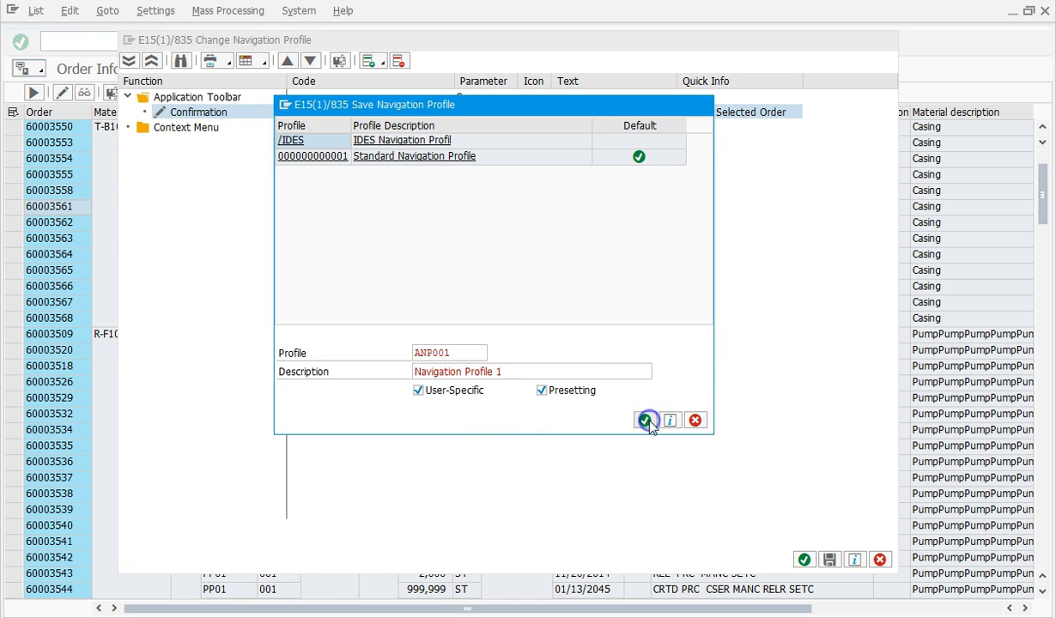
left_click(627, 412)
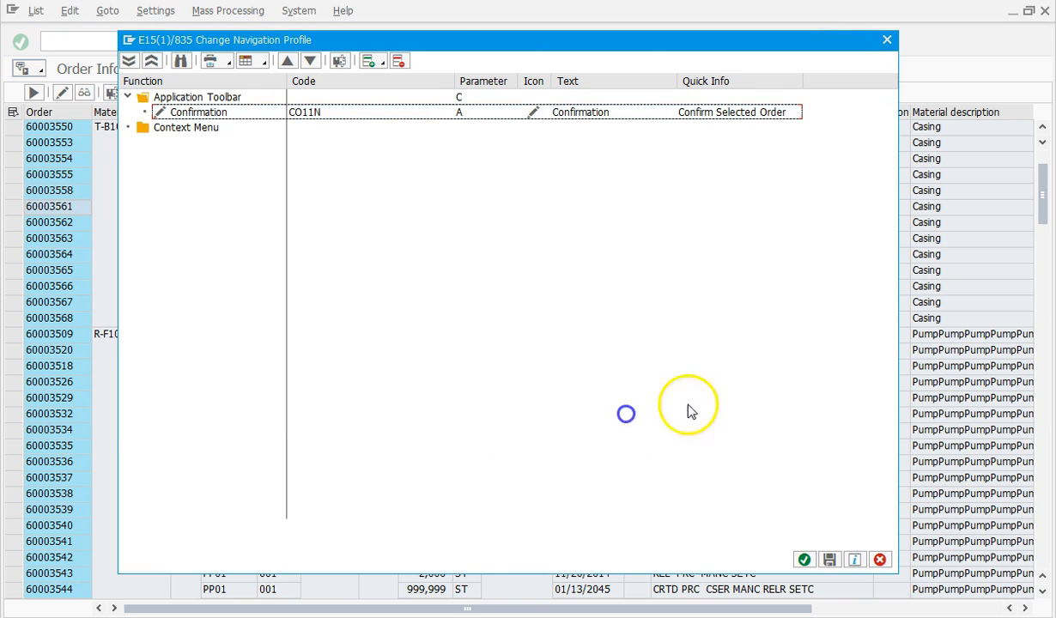
- Check the list of saved profiles without saving again, and accept the changed navigation profile to return to the order list
left_click(829, 560)
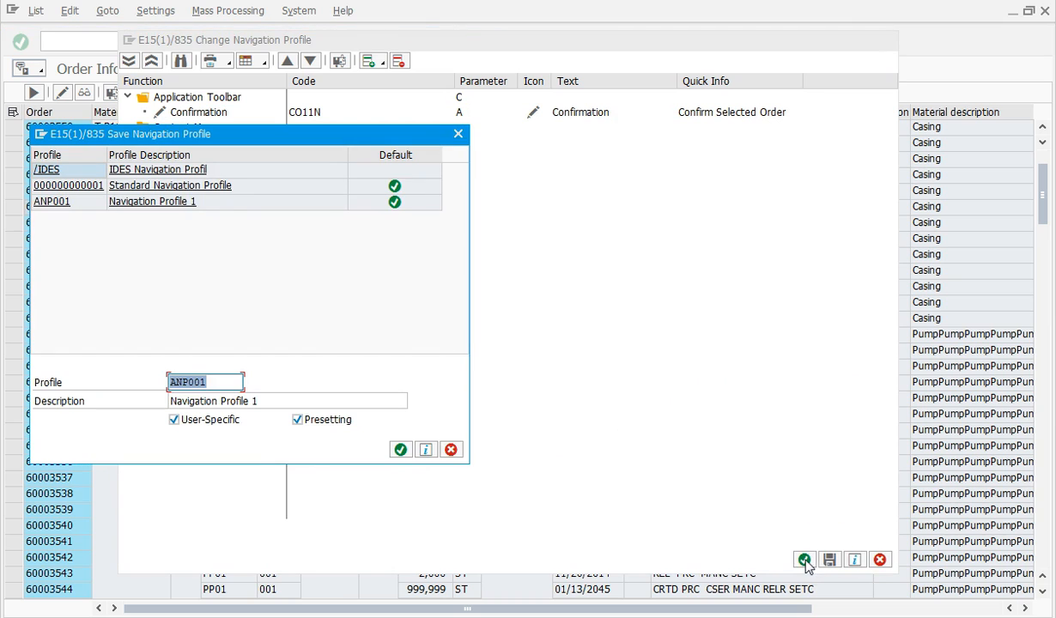
left_click(450, 450)
left_click(803, 560)
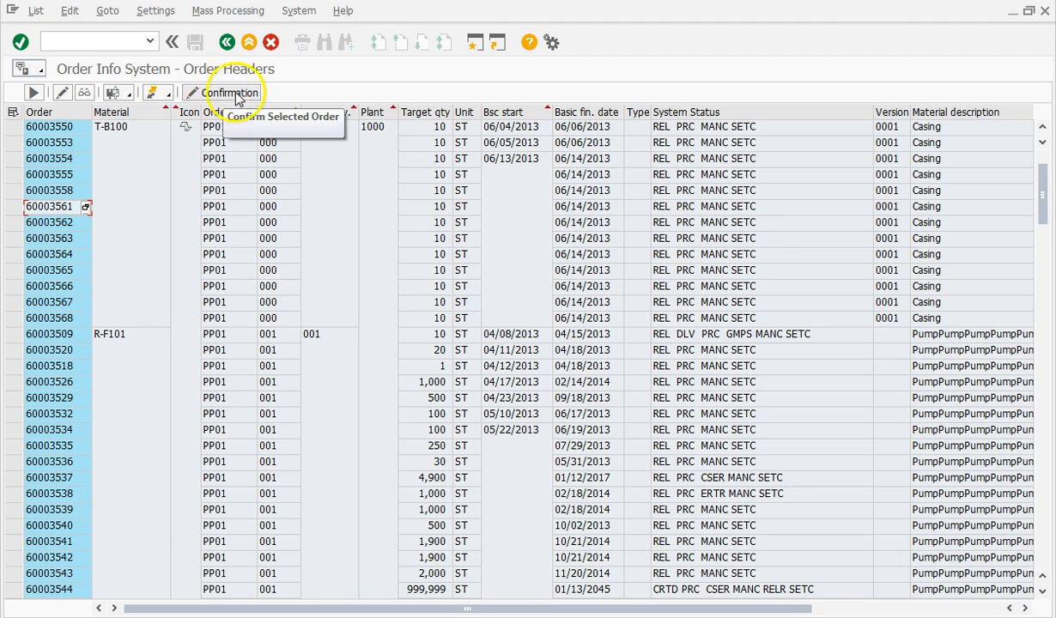
- Select the fifth order row of material T-B100 and run the new Confirmation function on it
left_click(376, 271)
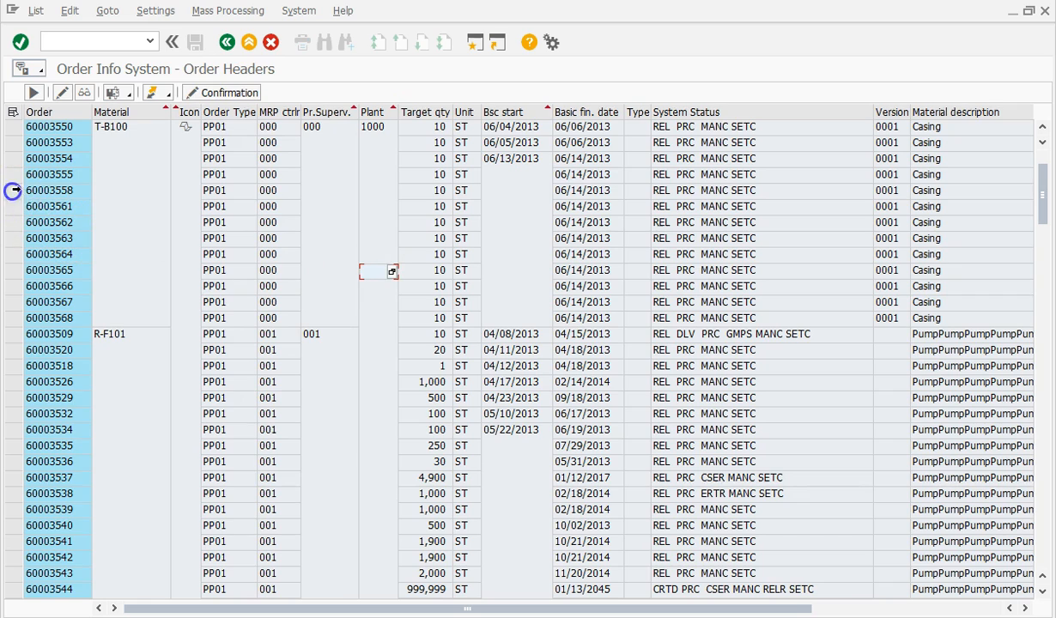
left_click(12, 191)
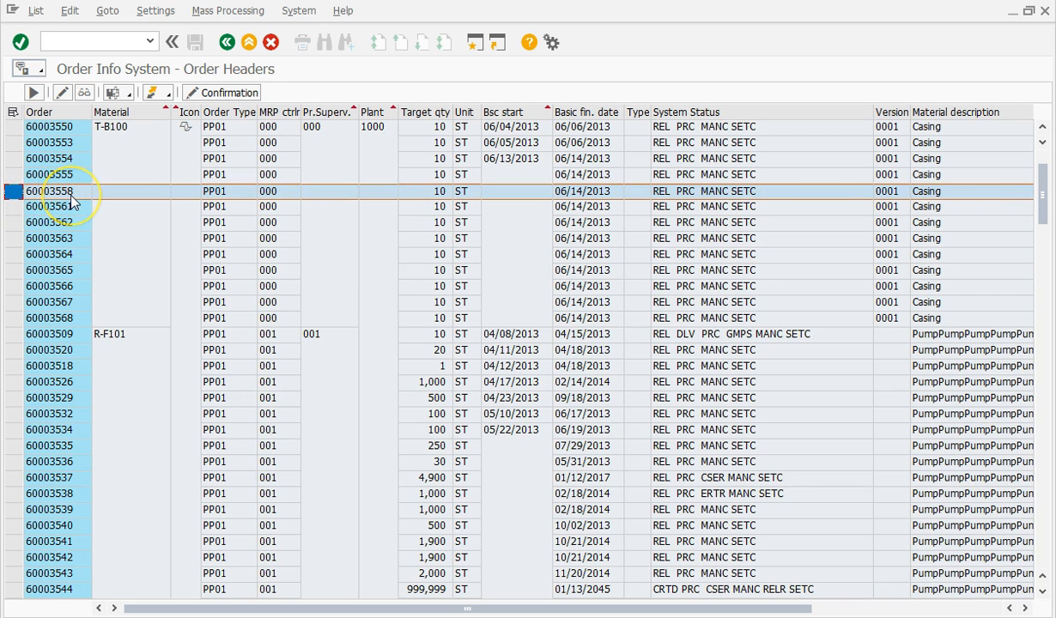
left_click(225, 94)
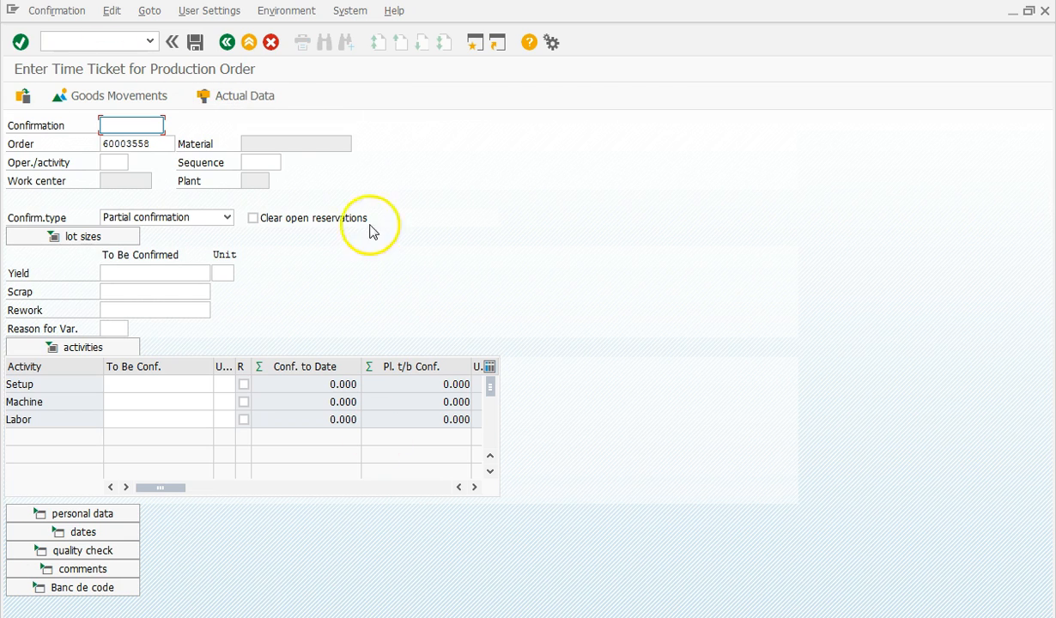
- Check the order number carried over into the time ticket, and return to the order headers list
double_click(137, 143)
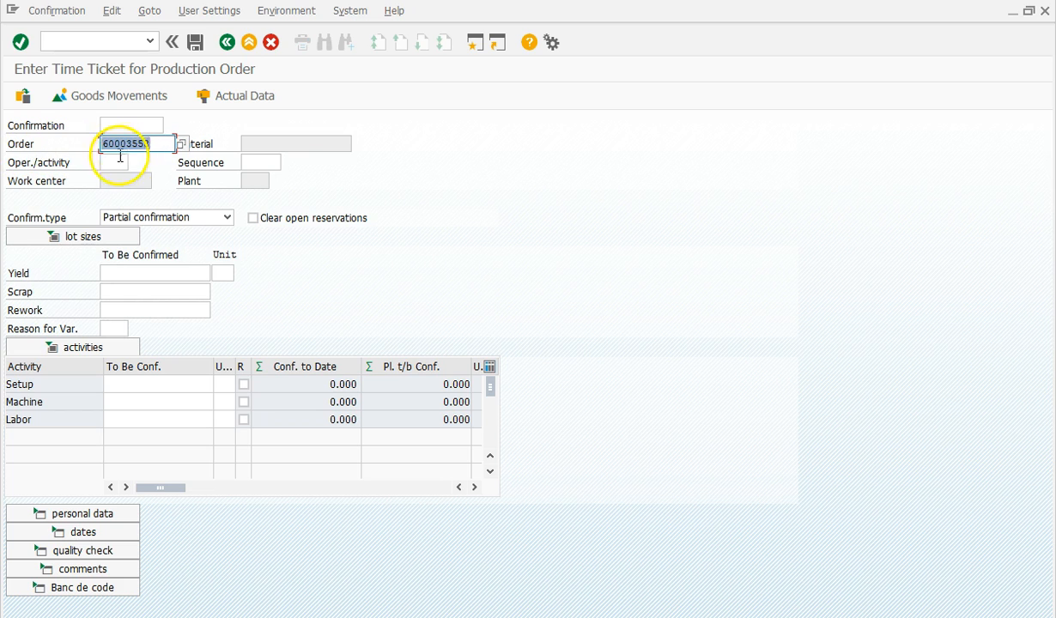
left_click(157, 144)
left_click_drag(127, 143, 90, 142)
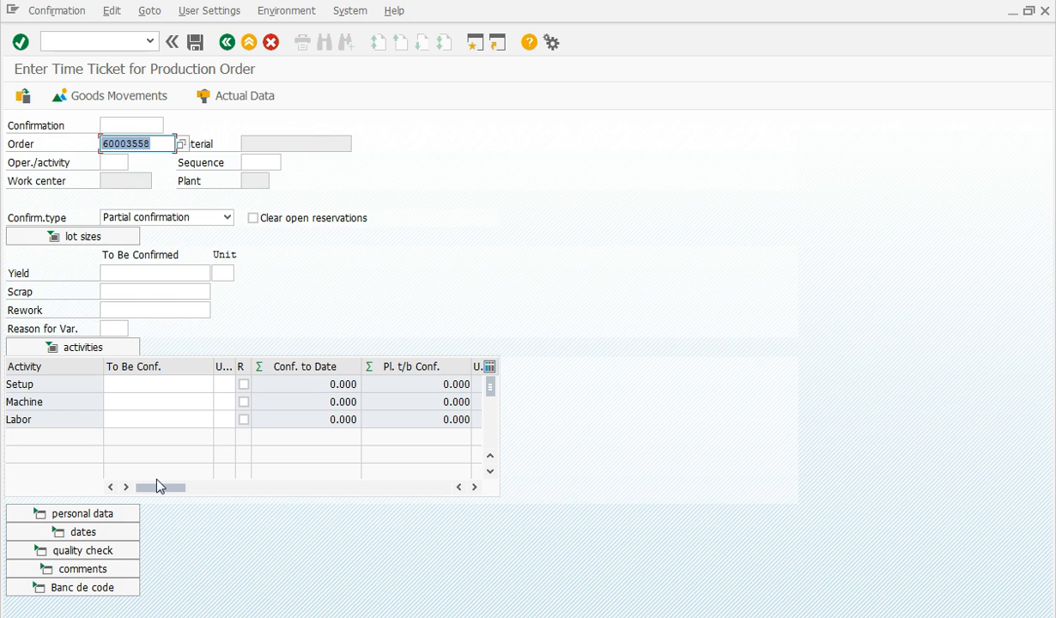
left_click(227, 43)
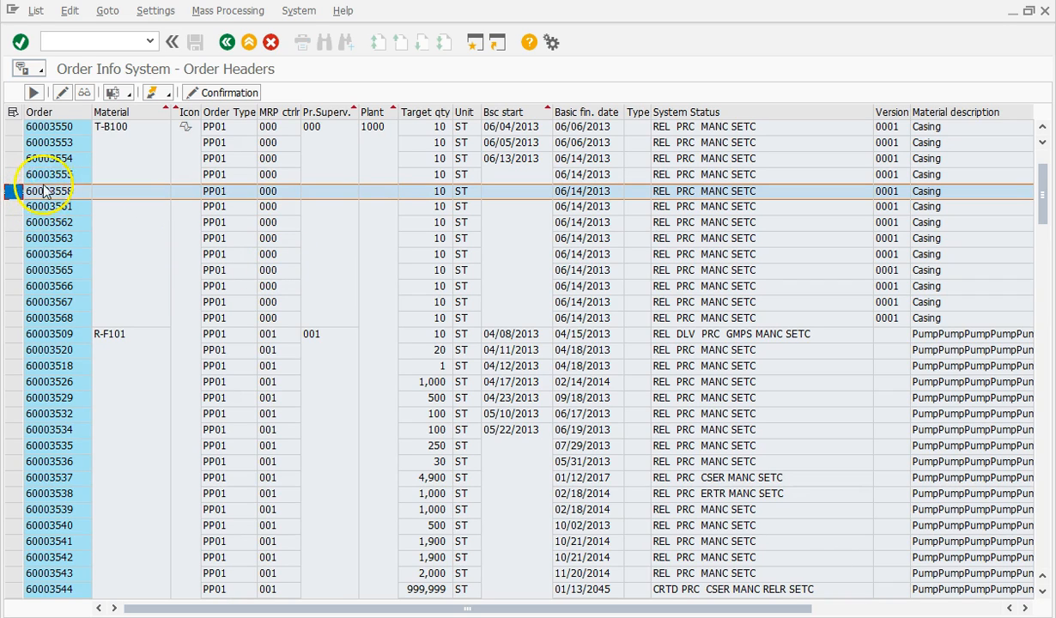
- Run Confirmation again for the same order, examine the Oper./activity field in the time ticket, and return to the order list
left_click(228, 93)
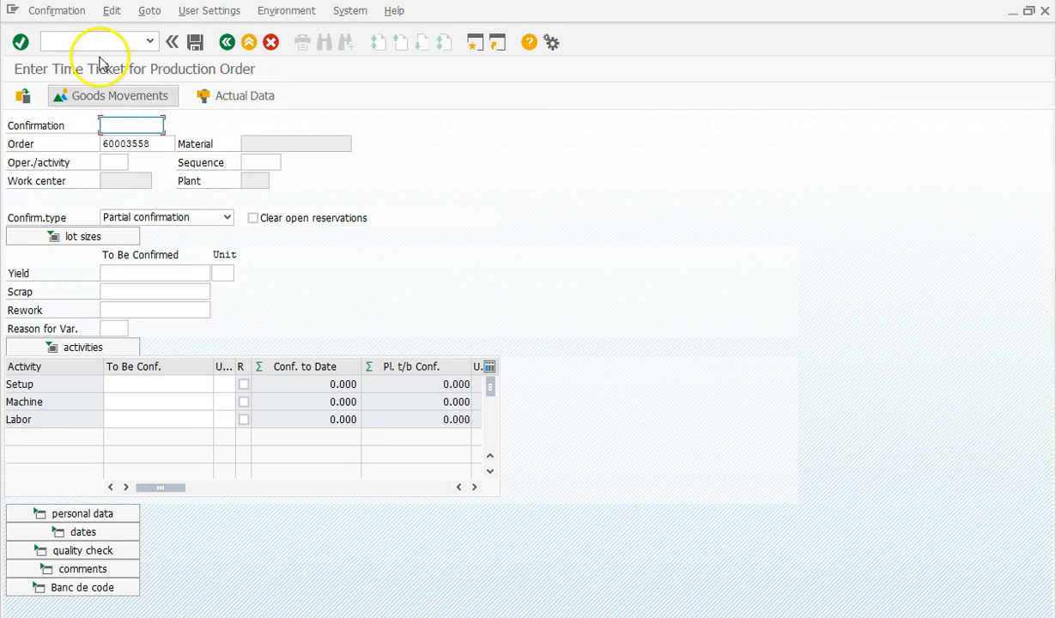
left_click(107, 163)
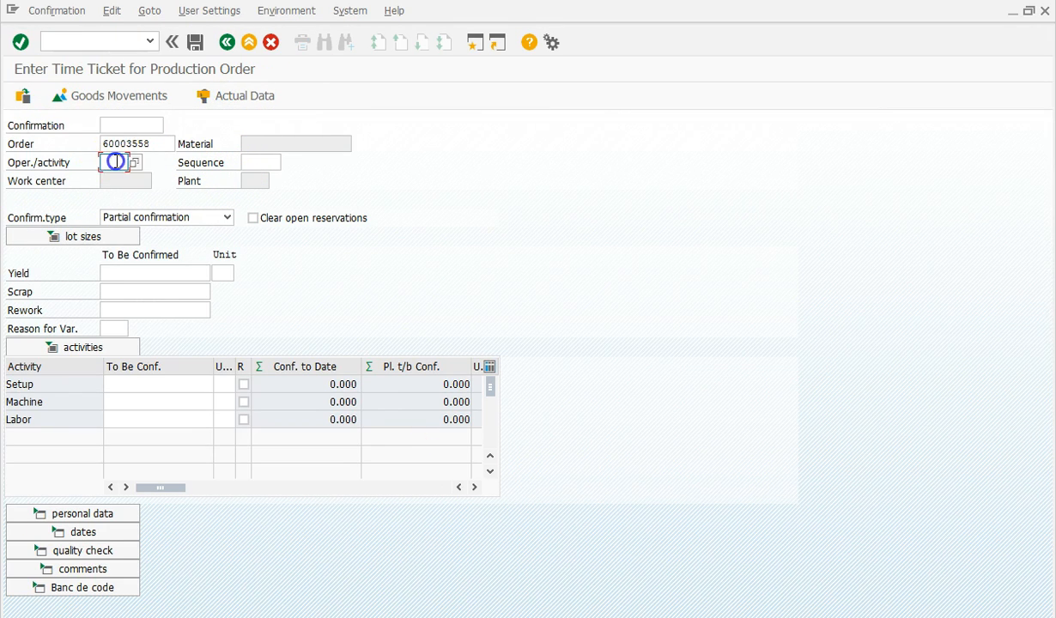
left_click(115, 163)
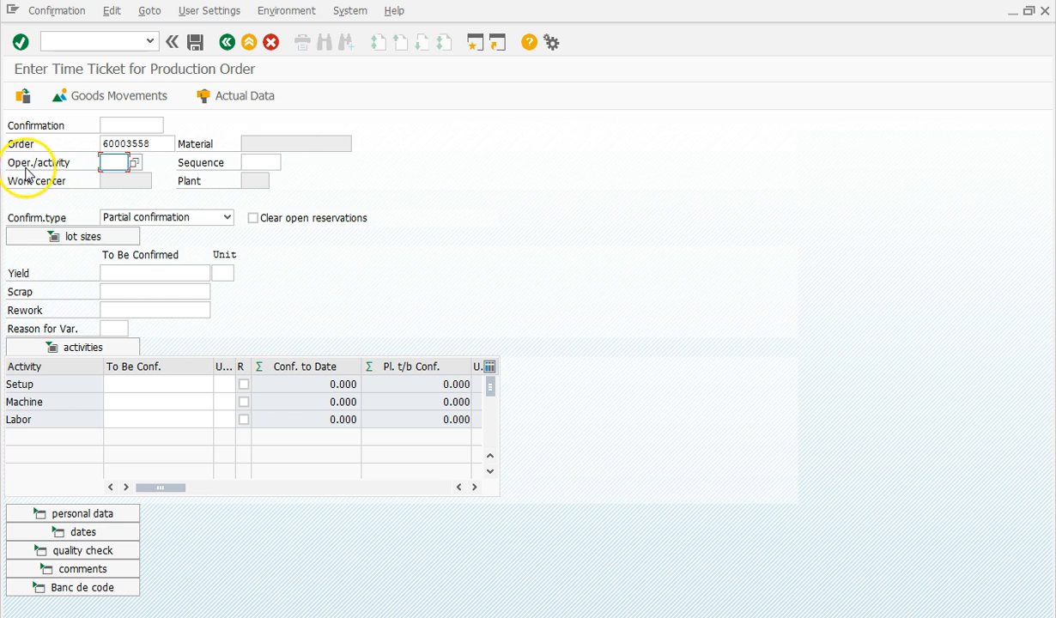
left_click(113, 163)
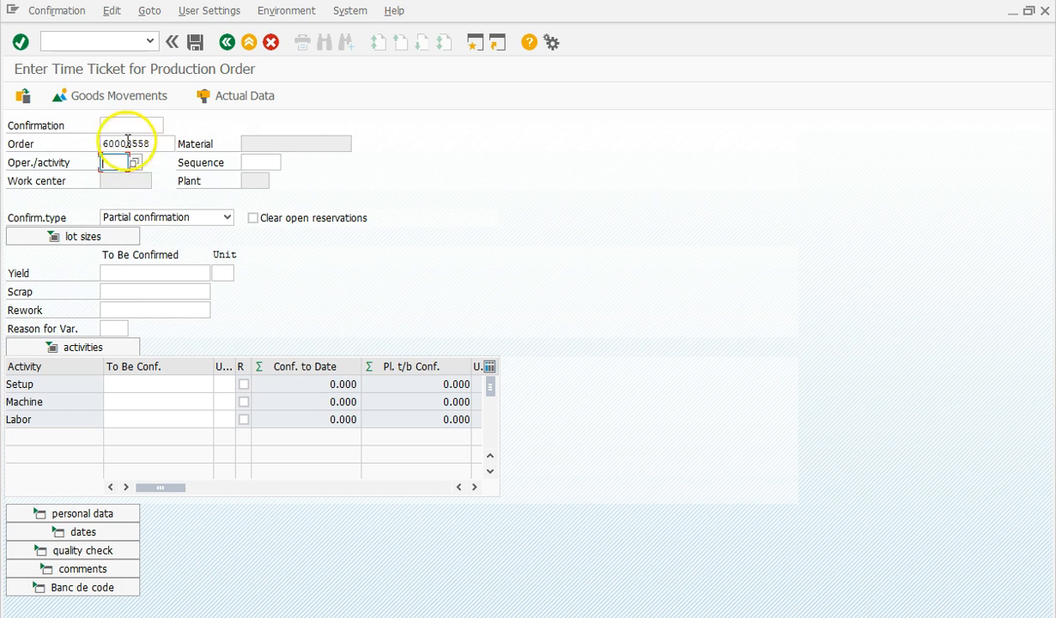
left_click(113, 163)
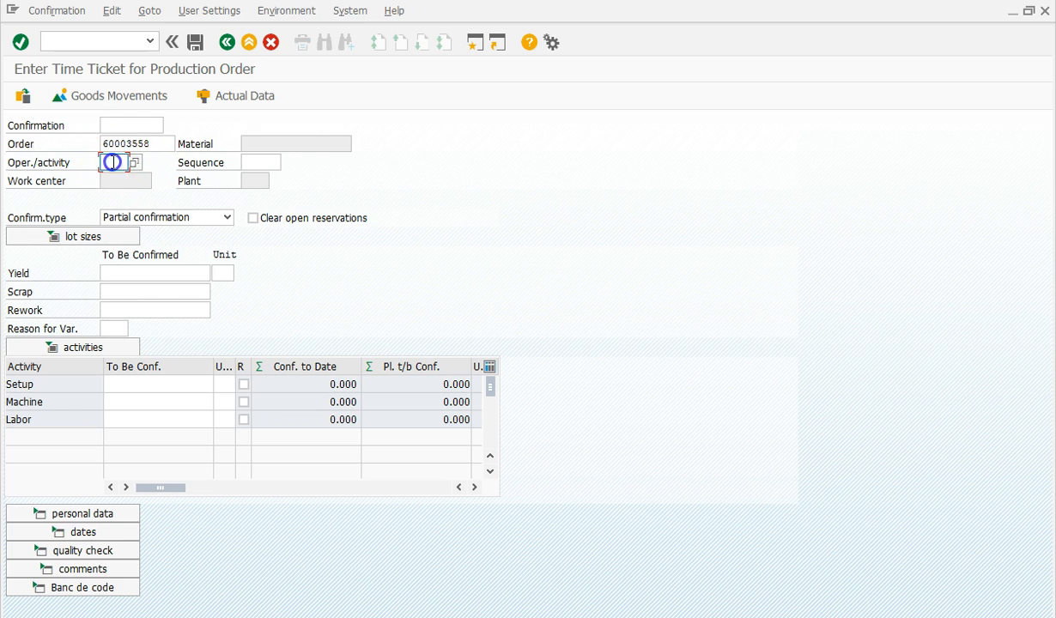
left_click(227, 42)
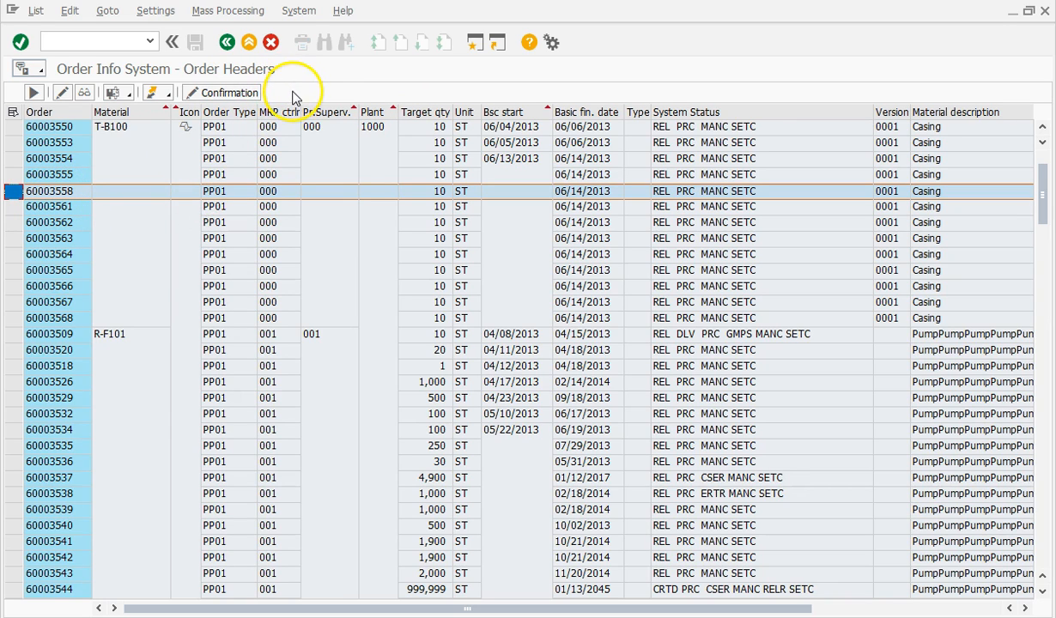
- Reopen the navigation profile for changes and try to insert a transaction call with no row selected
left_click(168, 95)
left_click(196, 132)
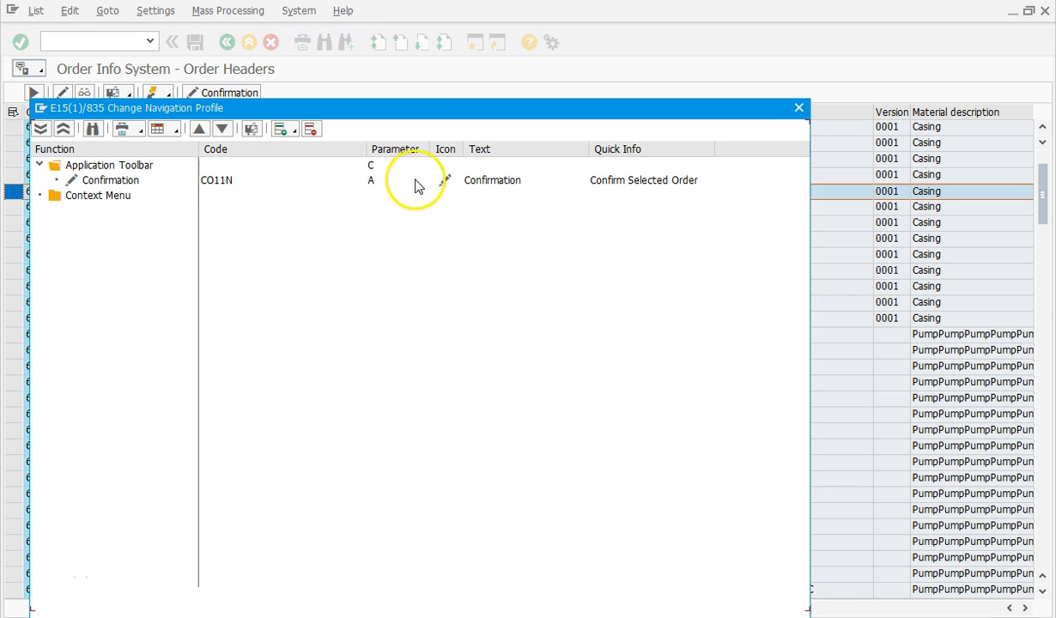
left_click_drag(439, 109, 573, 80)
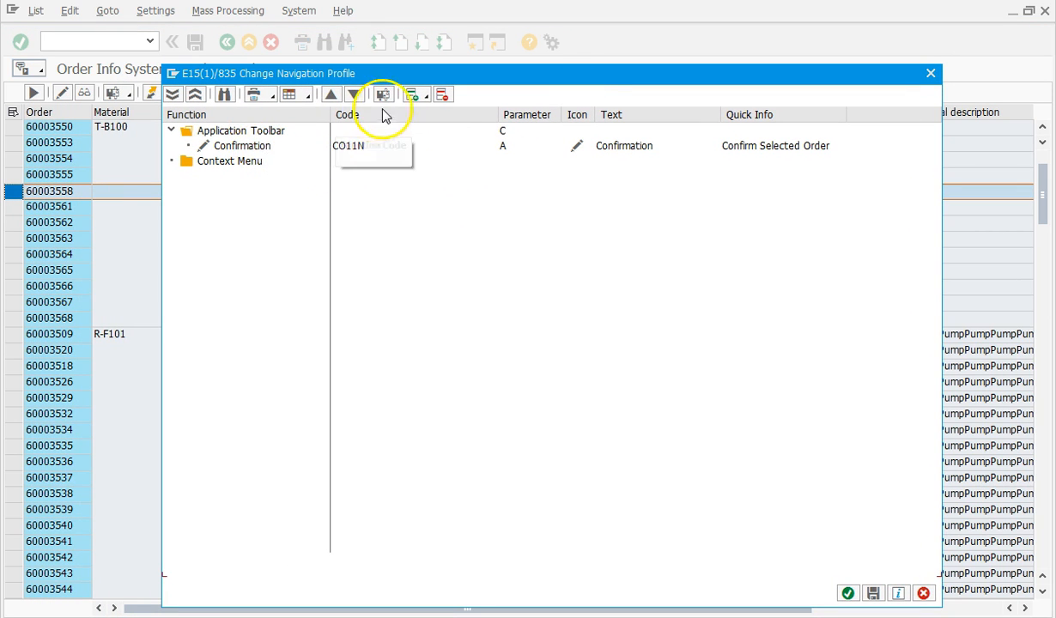
left_click(416, 96)
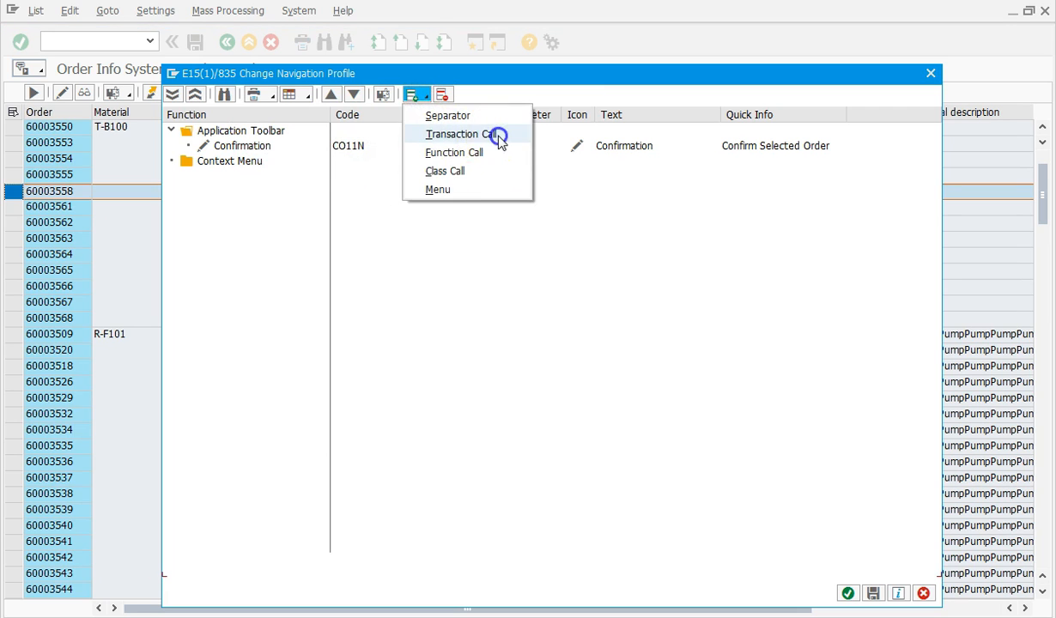
left_click(498, 138)
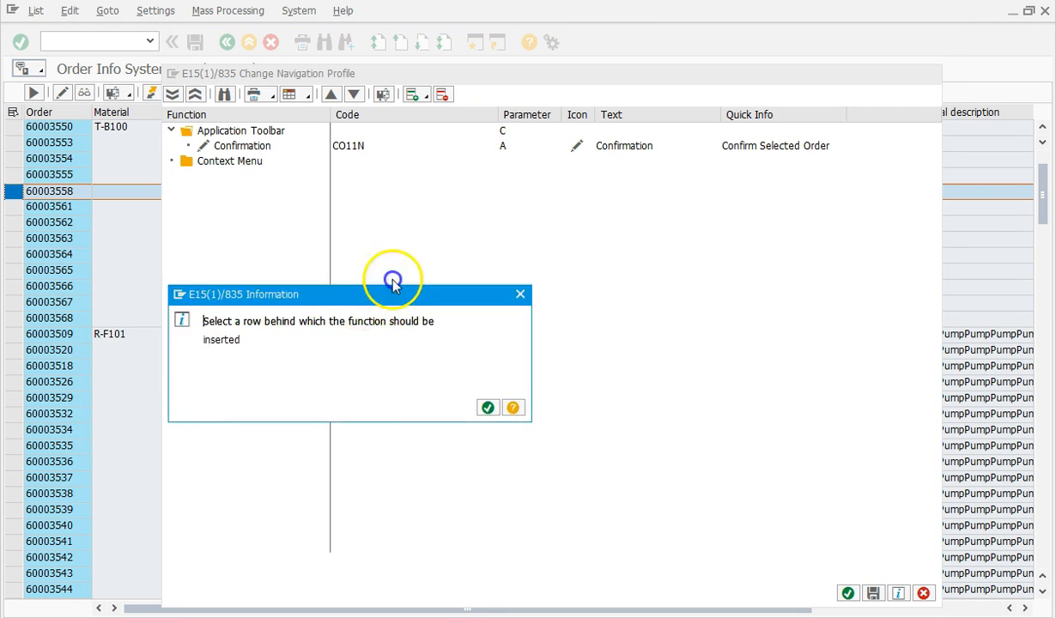
left_click(578, 344)
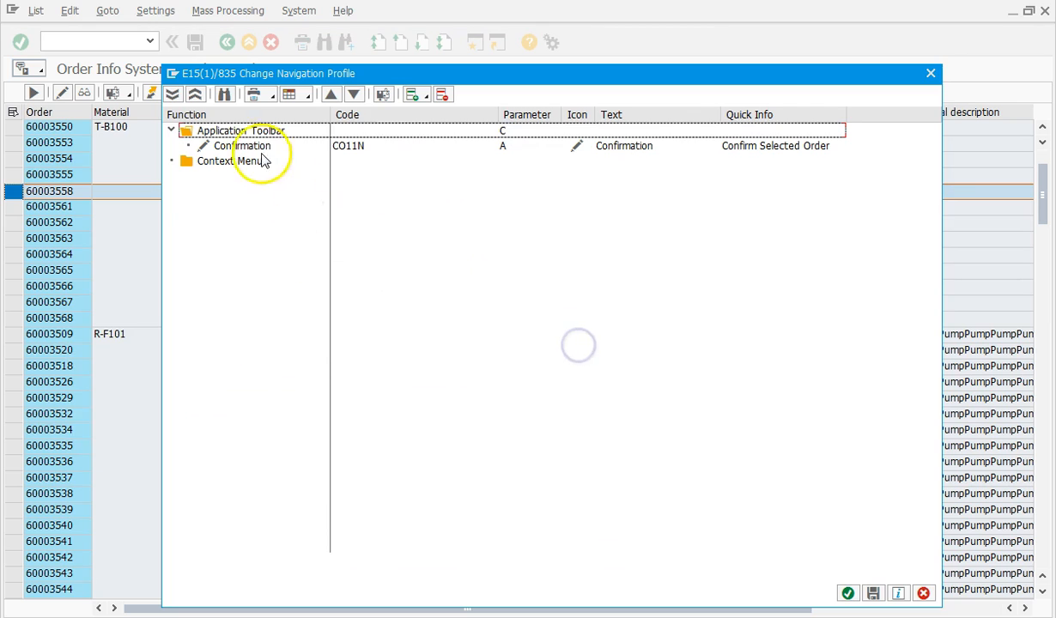
- Insert another transaction call under Application Toolbar with the text Confirm 1st Operation
left_click(245, 131)
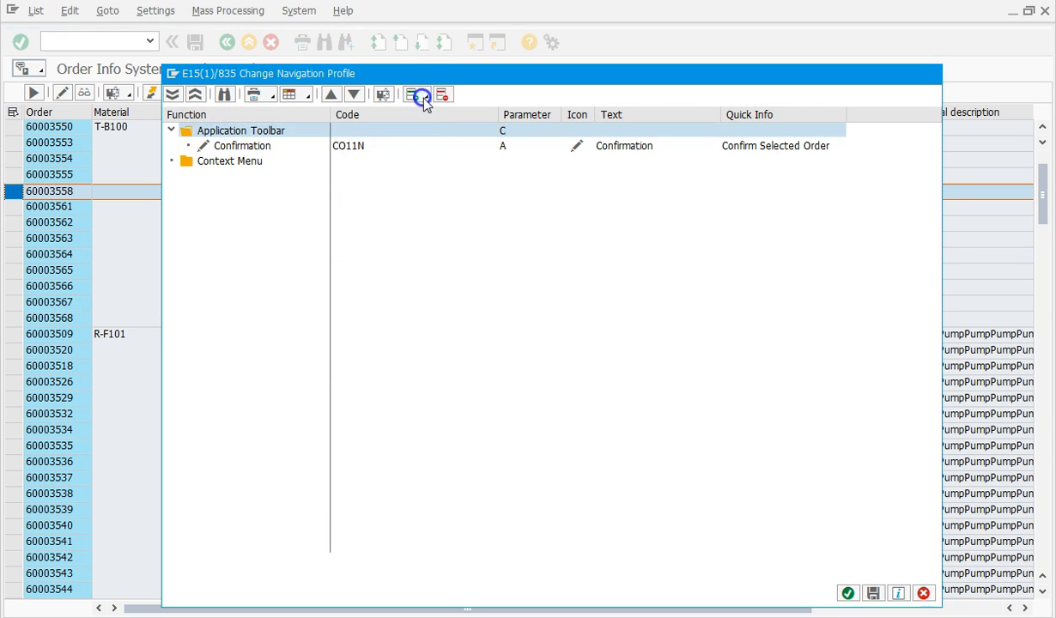
left_click(412, 94)
left_click(482, 135)
left_click_drag(449, 181, 690, 165)
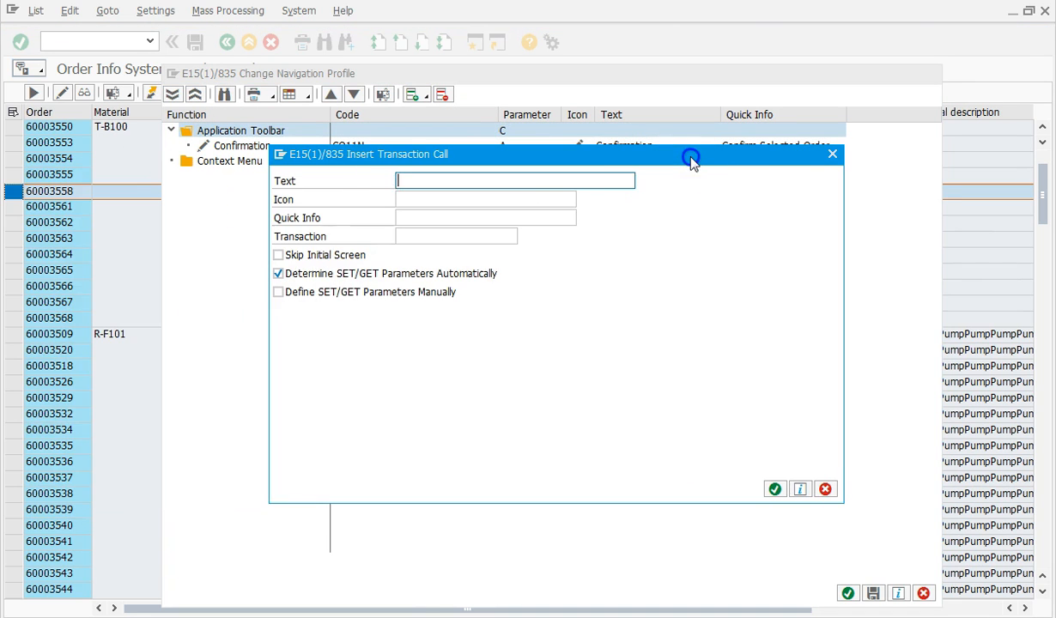
left_click(490, 180)
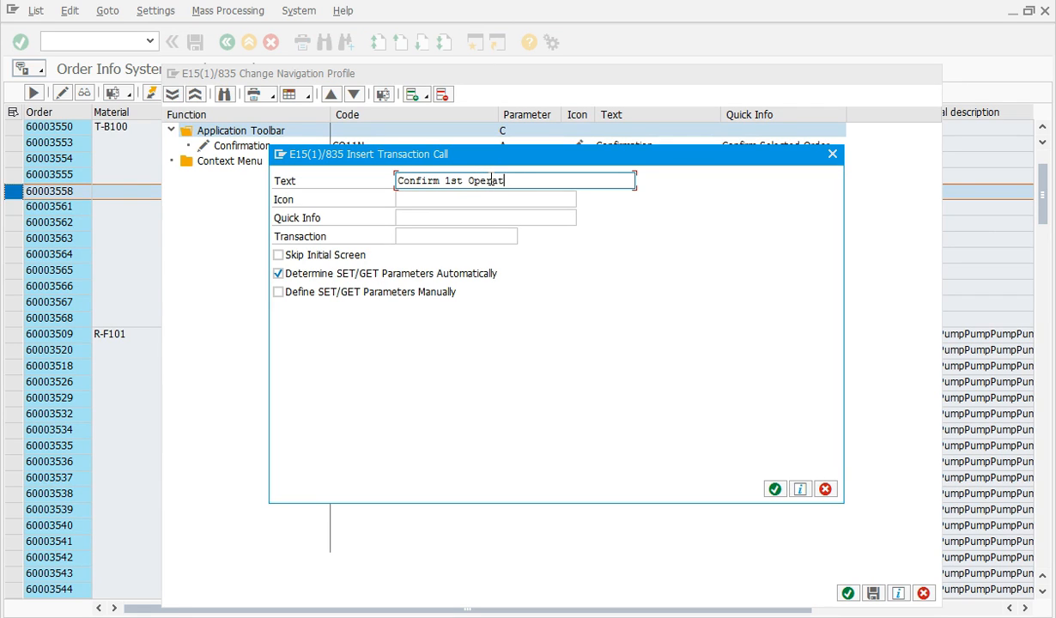
- Search the system icons for the operation icon and assign ICON_OPERATION to the new transaction call
left_click(480, 202)
left_click(584, 200)
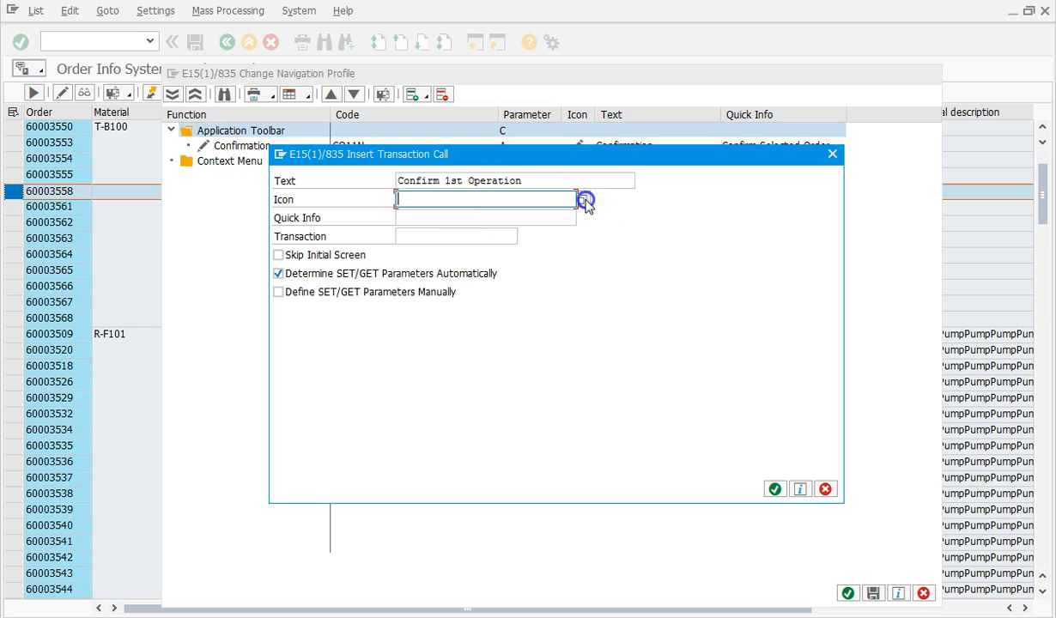
left_click(415, 450)
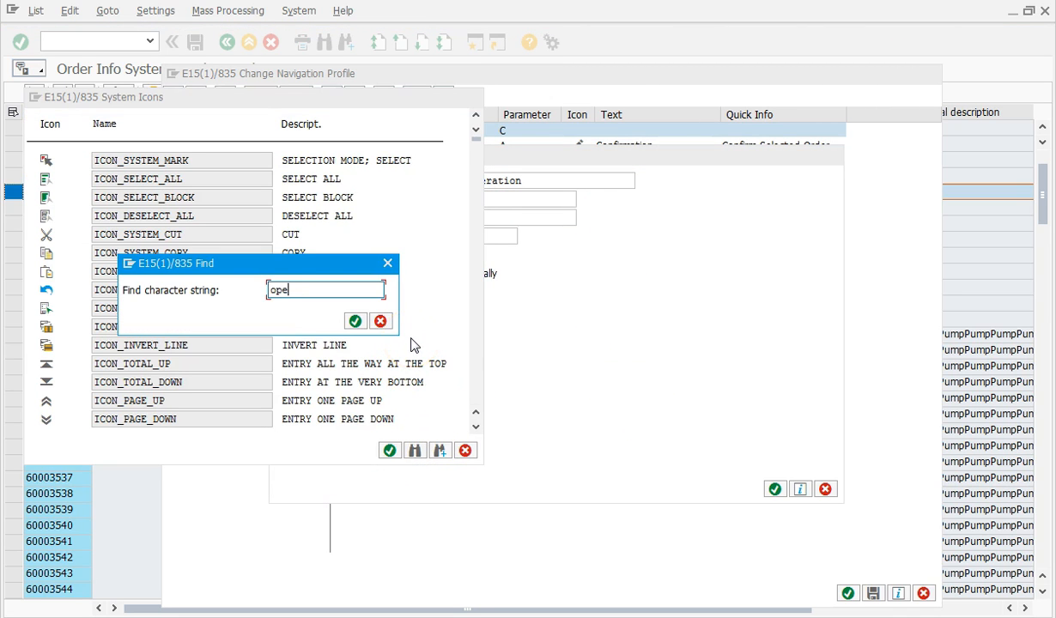
key("Return")
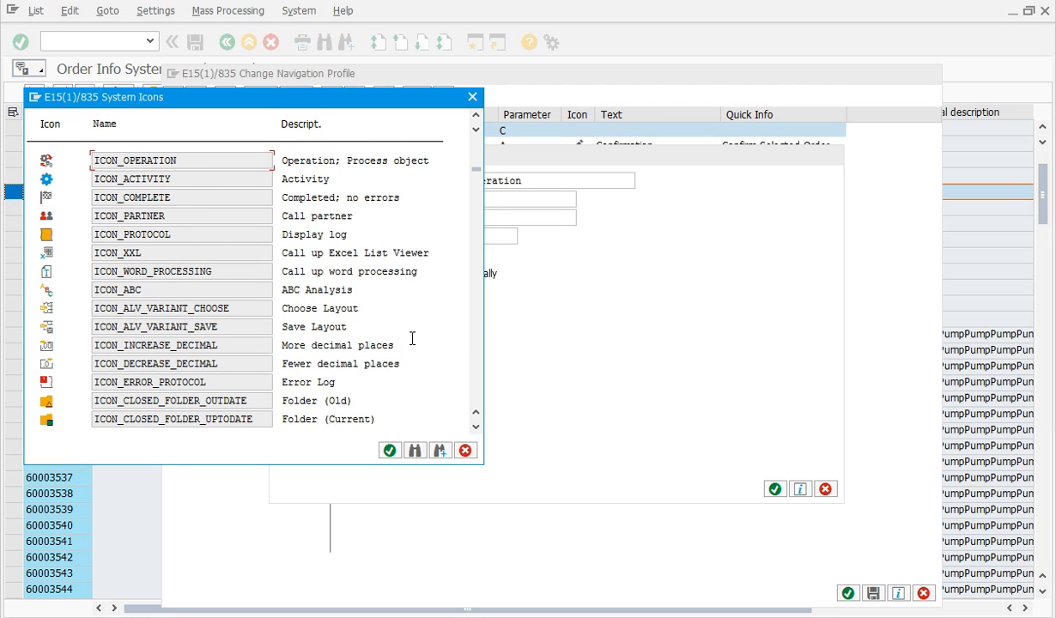
double_click(164, 162)
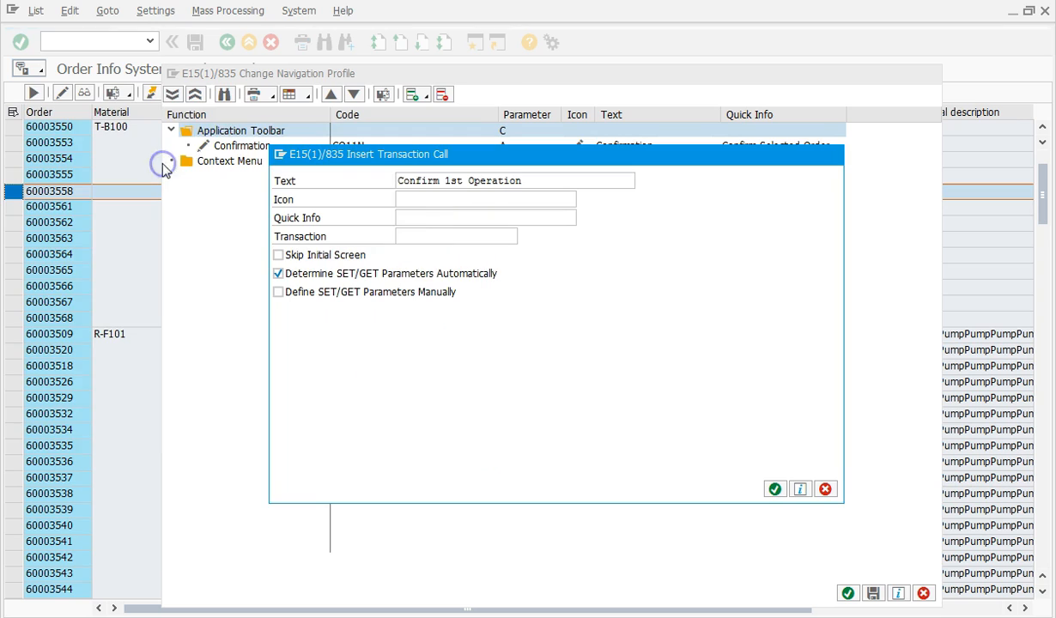
- Reuse the text Confirm 1st Operation as the quick info and set the transaction to CO11N
left_click(486, 217)
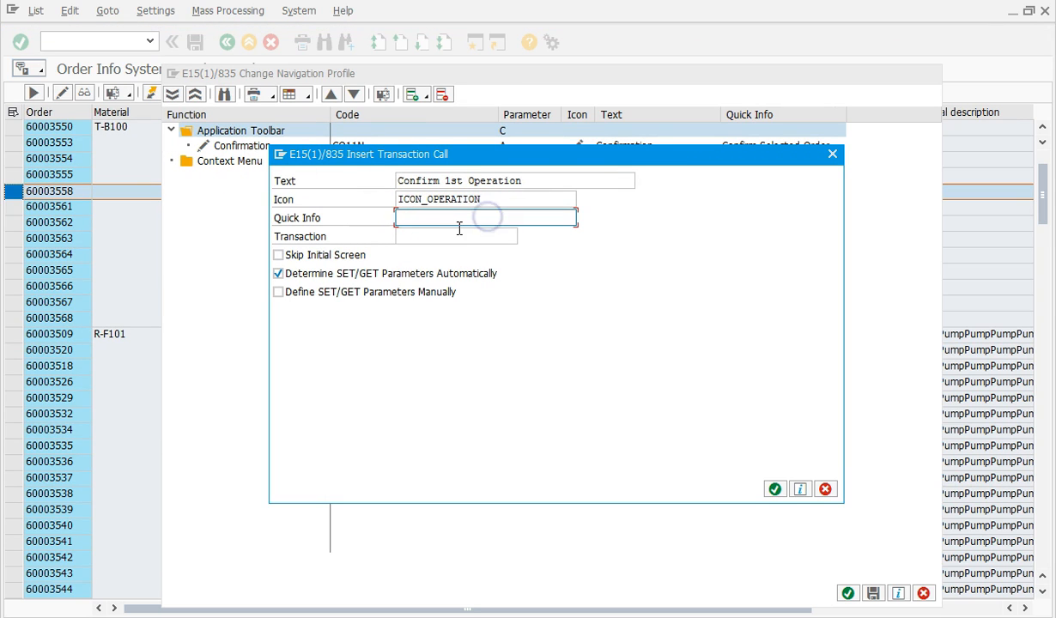
left_click_drag(543, 180, 367, 170)
key("ctrl+c")
left_click(491, 217)
key("ctrl+v")
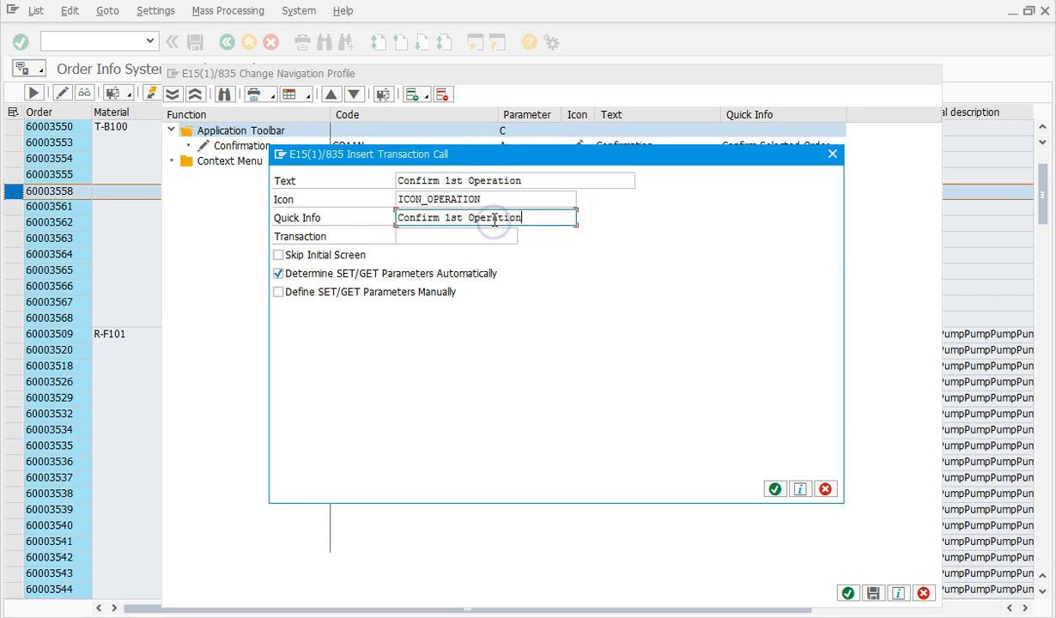
left_click(506, 235)
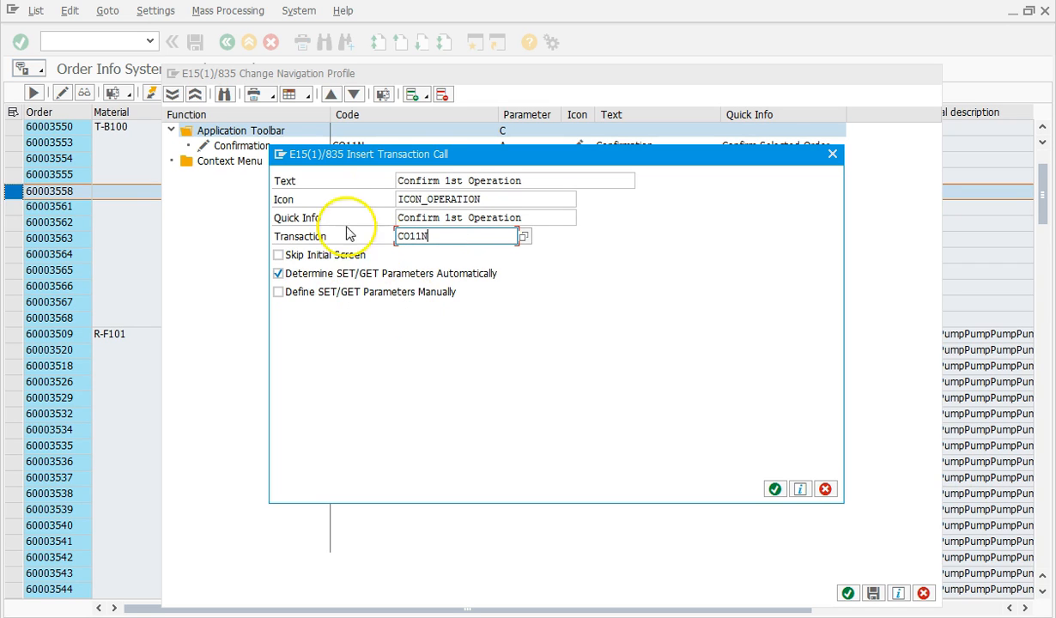
left_click_drag(421, 154, 444, 150)
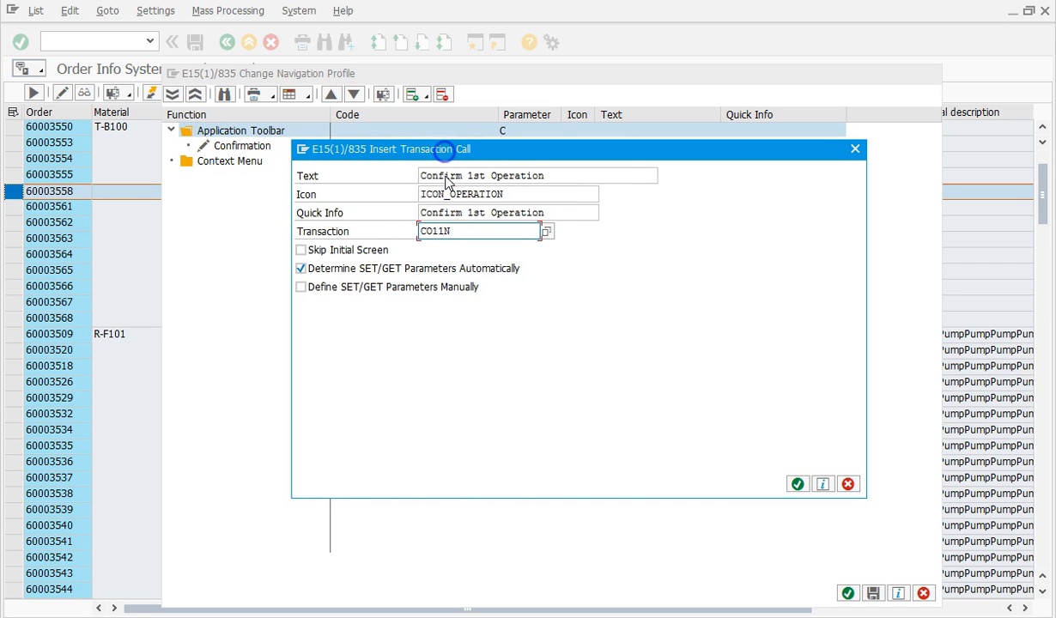
- Enable manual definition of SET/GET parameters for the new call and add an empty parameter row
left_click(301, 287)
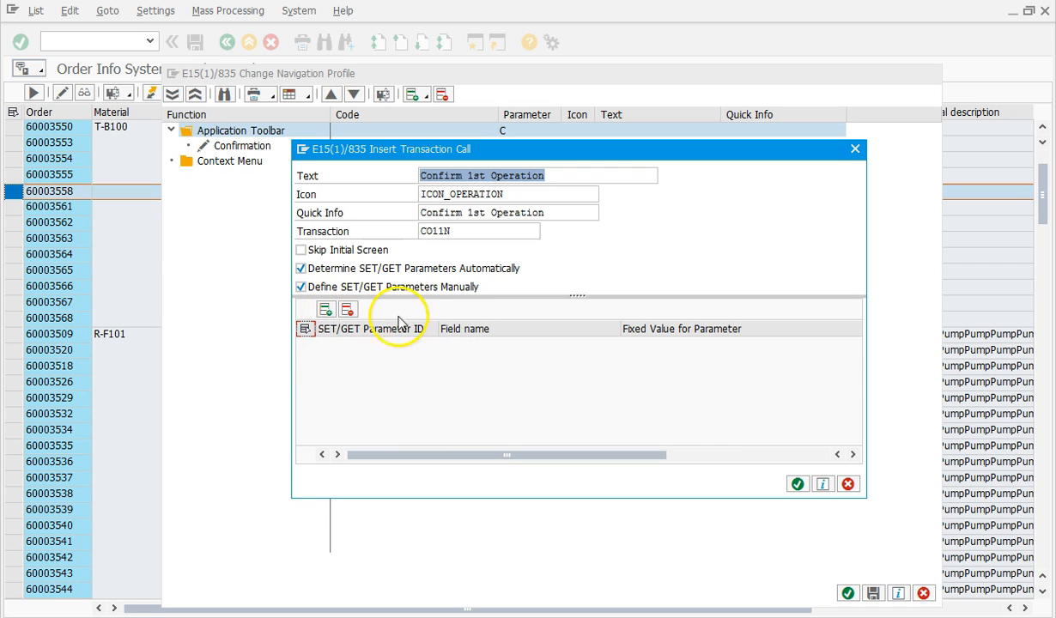
left_click(325, 310)
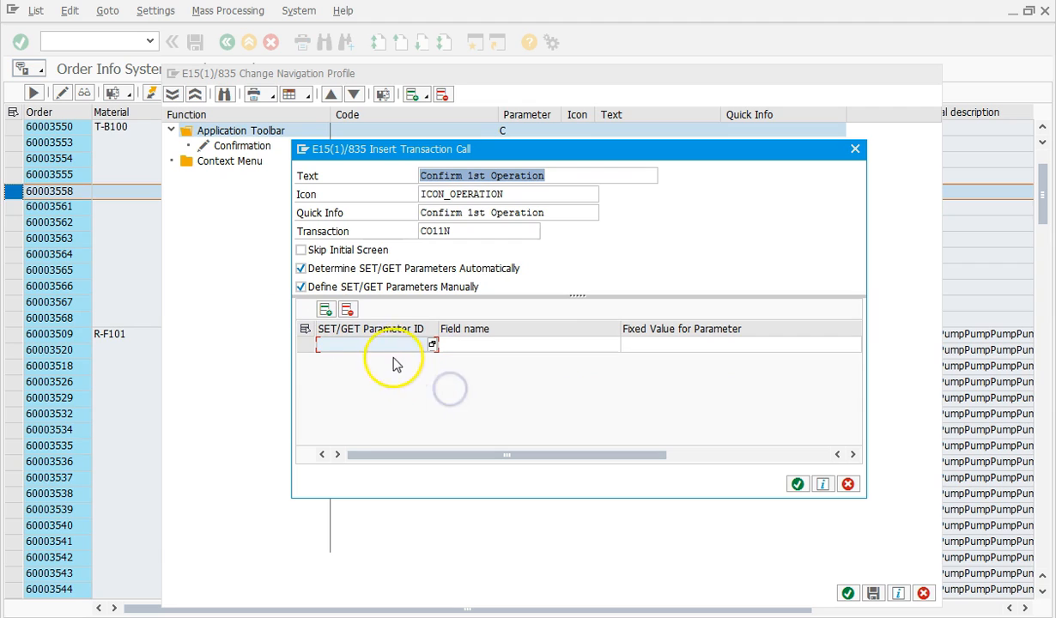
- Examine the SET/GET Parameter ID, Field name and Fixed Value columns of the empty parameter row
left_click(502, 346)
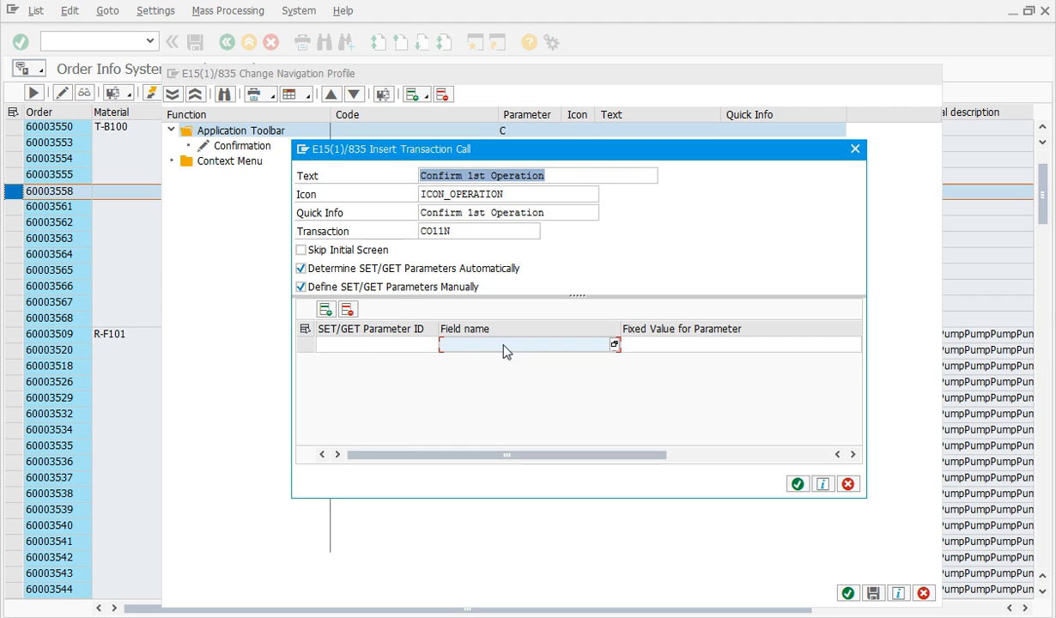
left_click(676, 347)
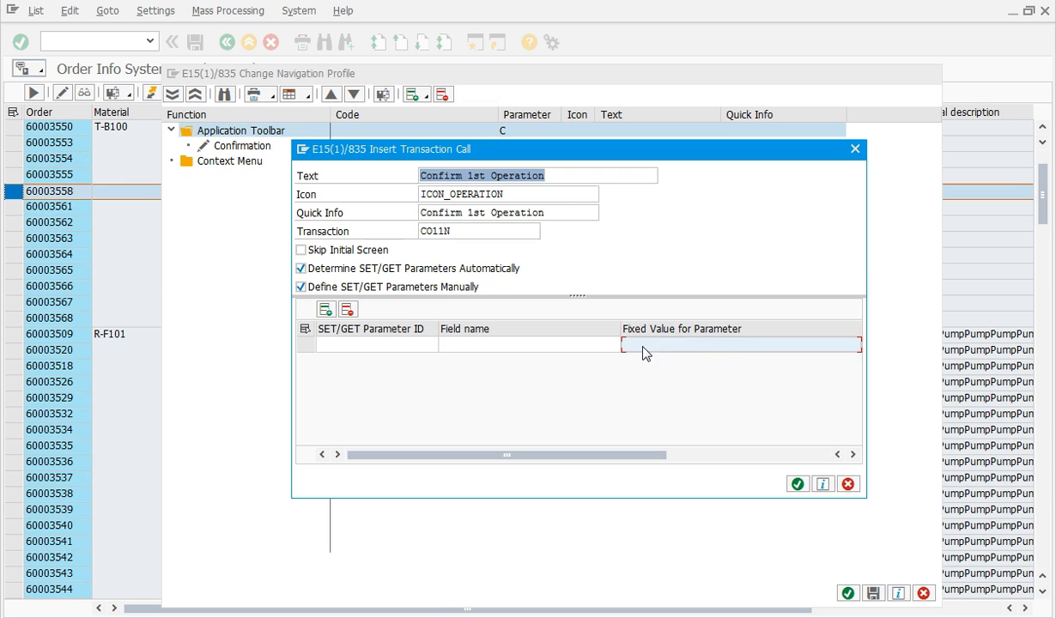
left_click_drag(736, 156, 684, 163)
left_click(659, 347)
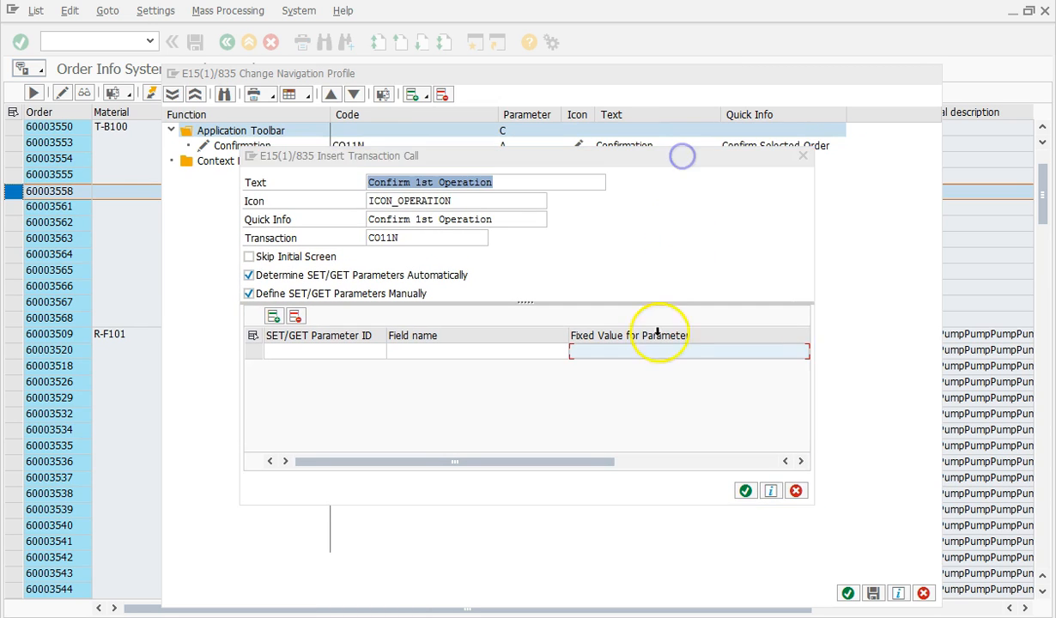
left_click(428, 352)
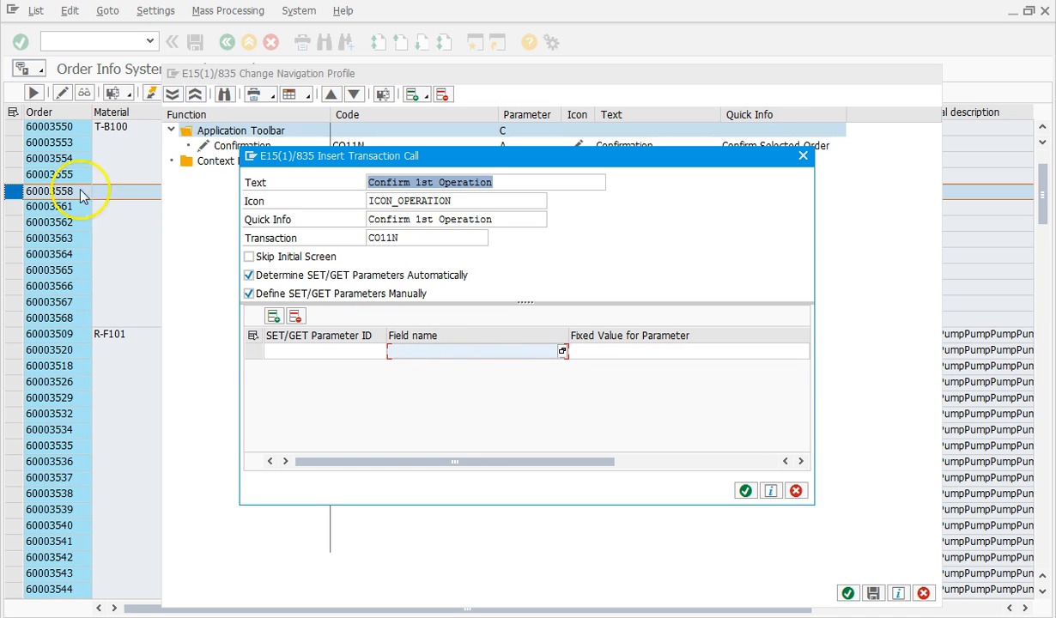
left_click(249, 275)
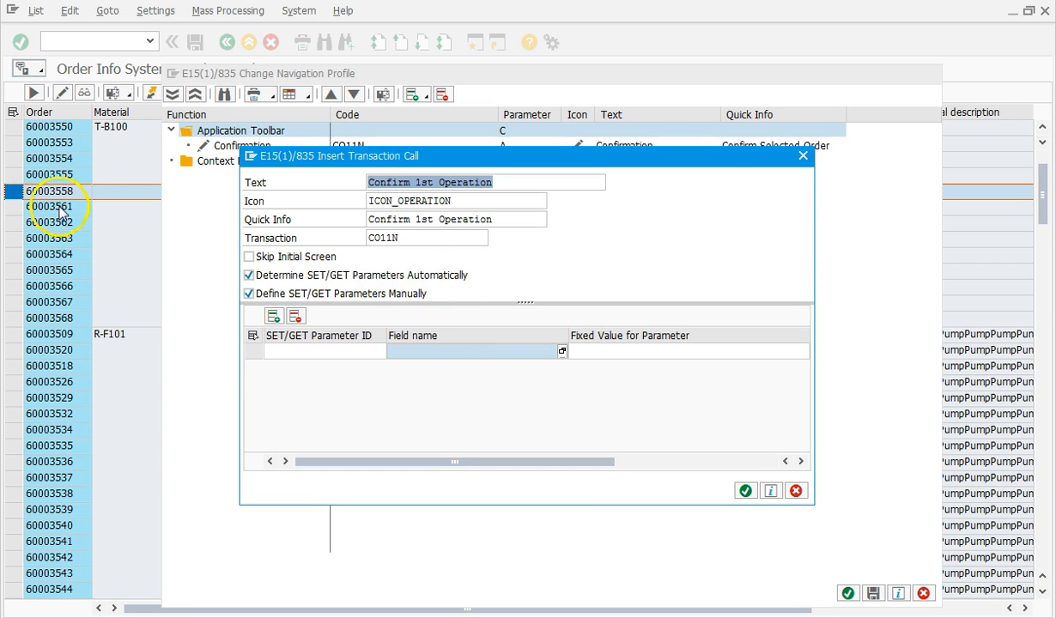
left_click(596, 418)
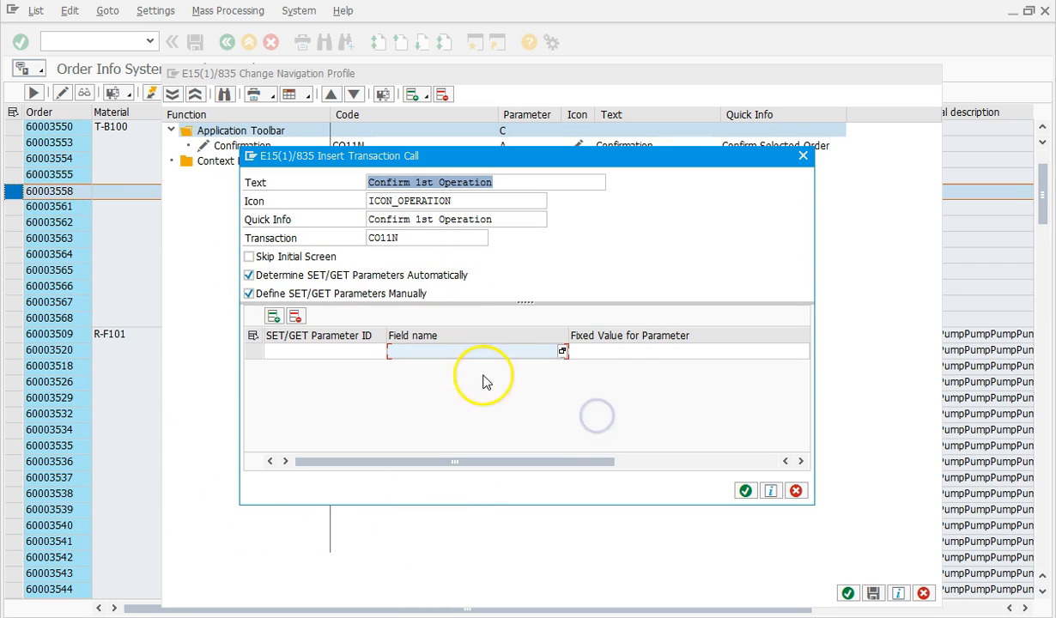
left_click(620, 350)
left_click(305, 351)
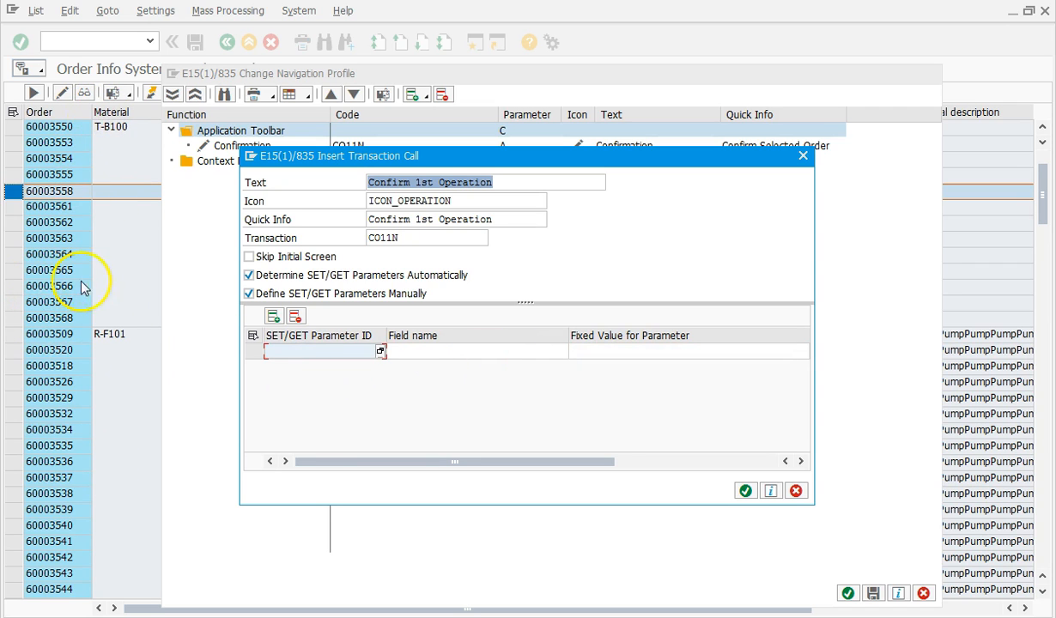
left_click(320, 411)
left_click(633, 357)
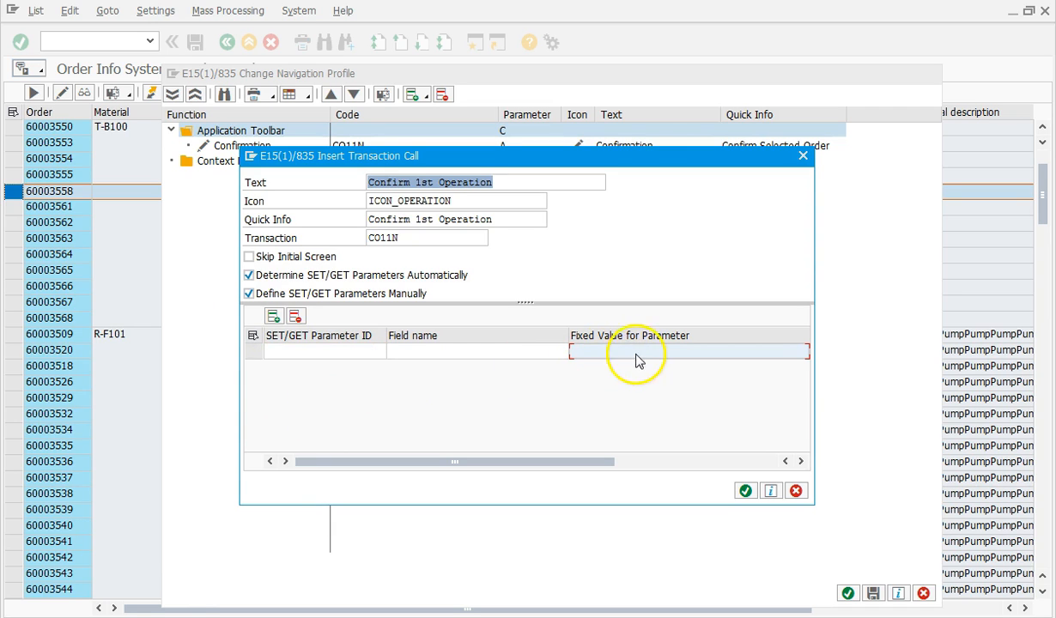
- Search the SET/GET parameter ID value help for entries related to operation, and close it without choosing one
left_click(324, 359)
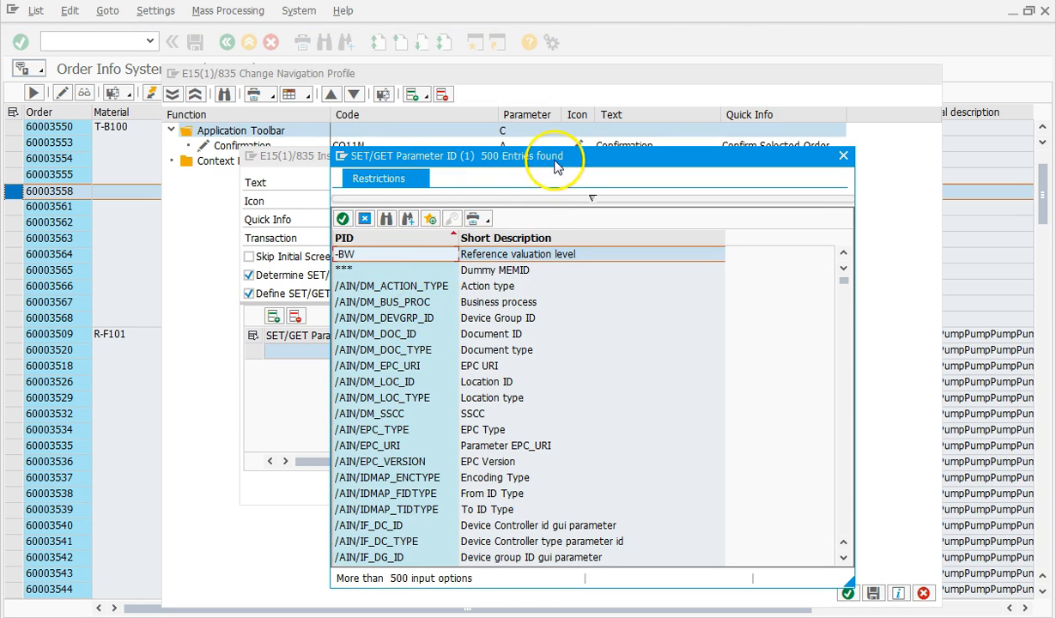
left_click_drag(557, 155, 574, 82)
left_click(608, 120)
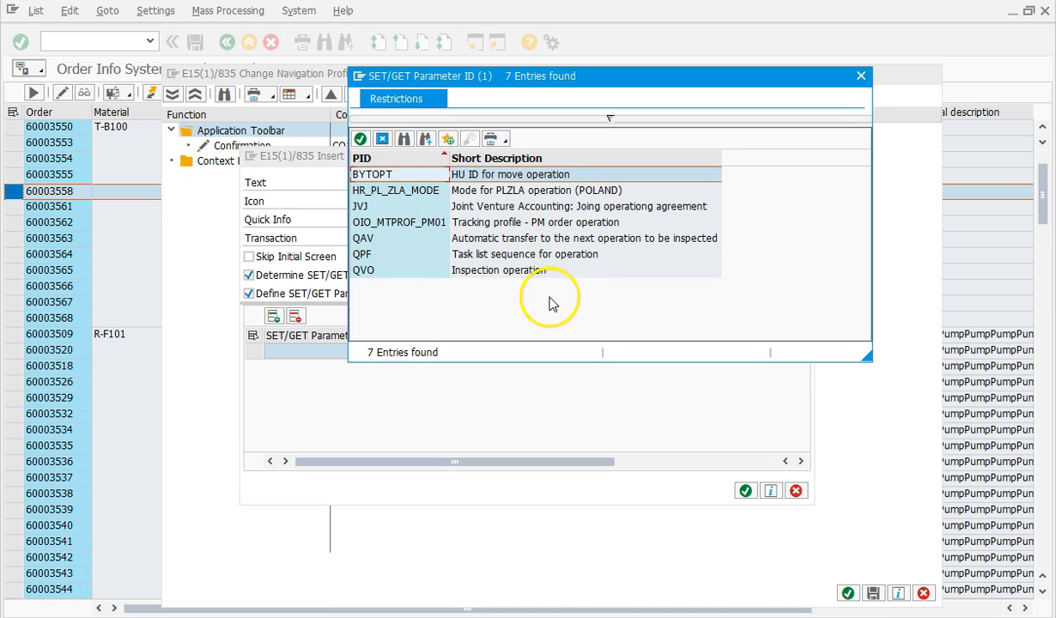
left_click(594, 120)
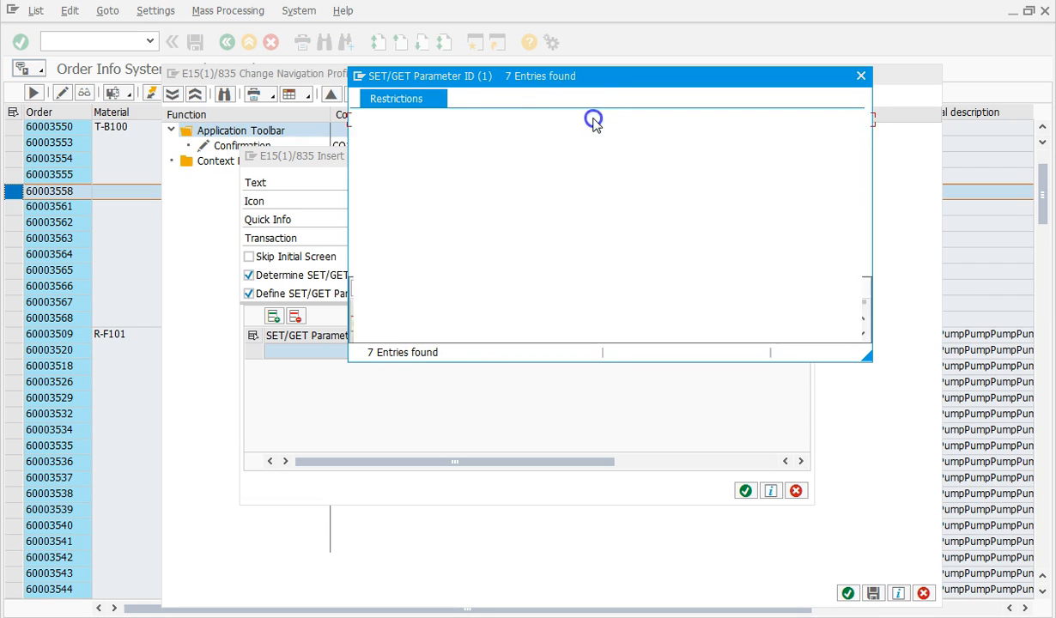
left_click_drag(575, 155, 448, 149)
key("Delete")
key("Escape")
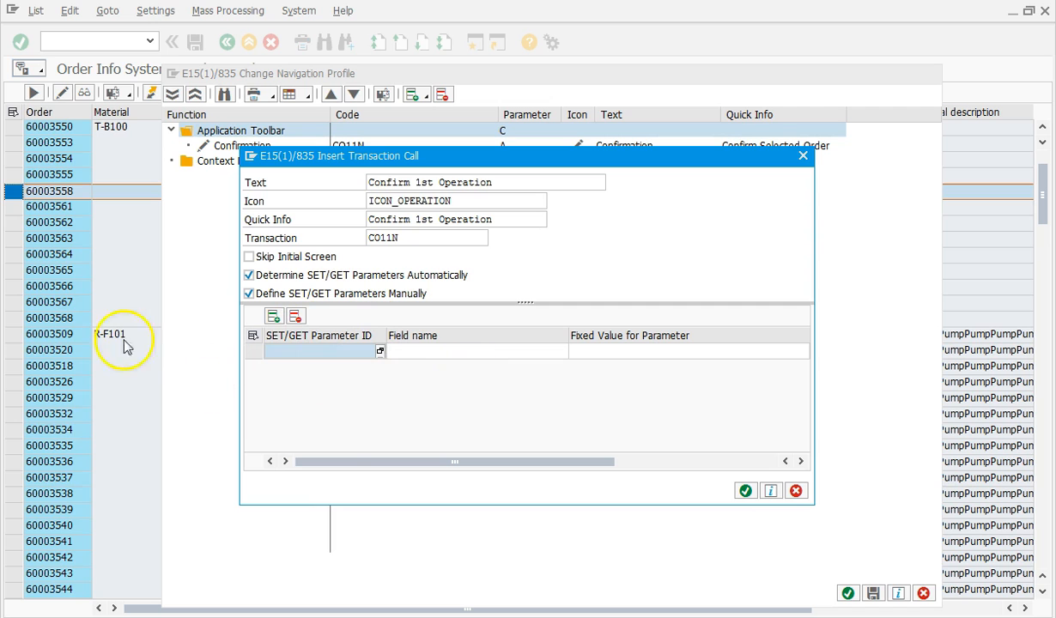
- Create a new session and start transaction CO11N in it
left_click(250, 156)
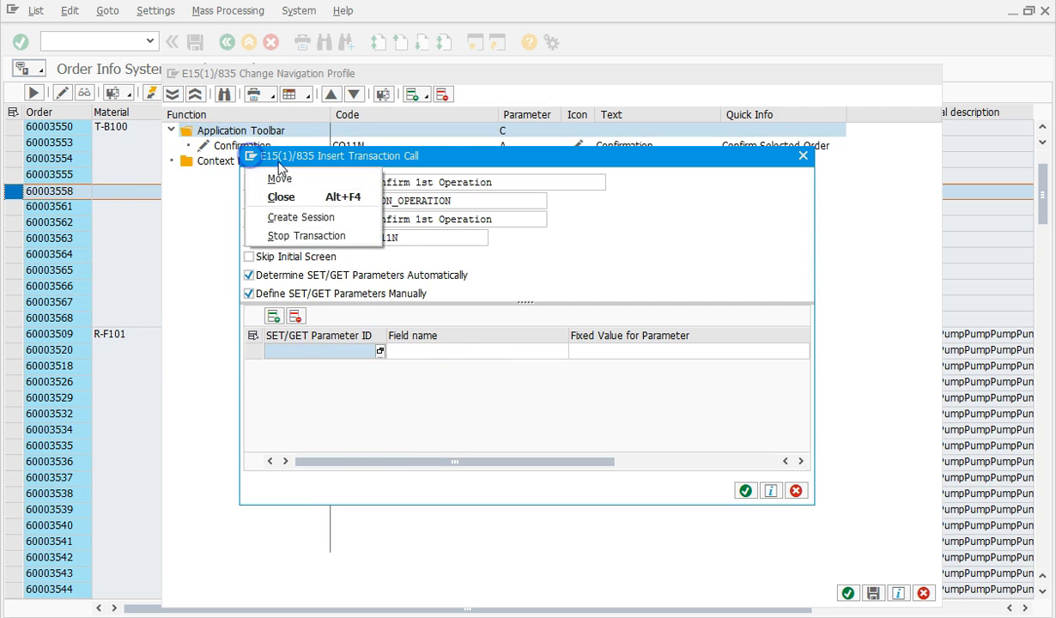
left_click(301, 218)
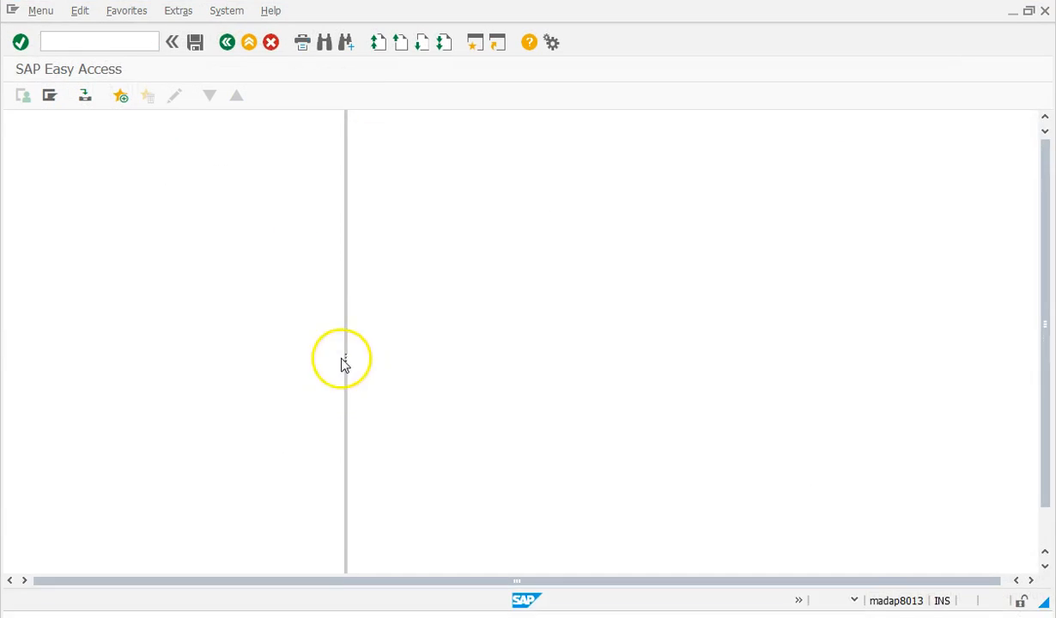
left_click(111, 42)
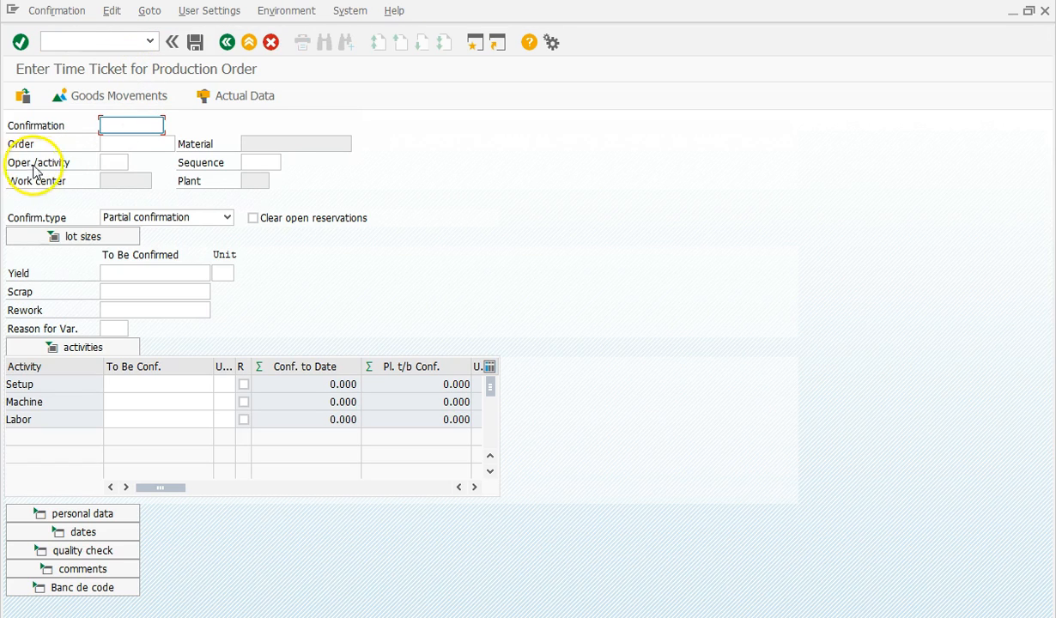
- Look up the technical information of the Oper./activity field, copy its parameter ID, and close the information
left_click(115, 163)
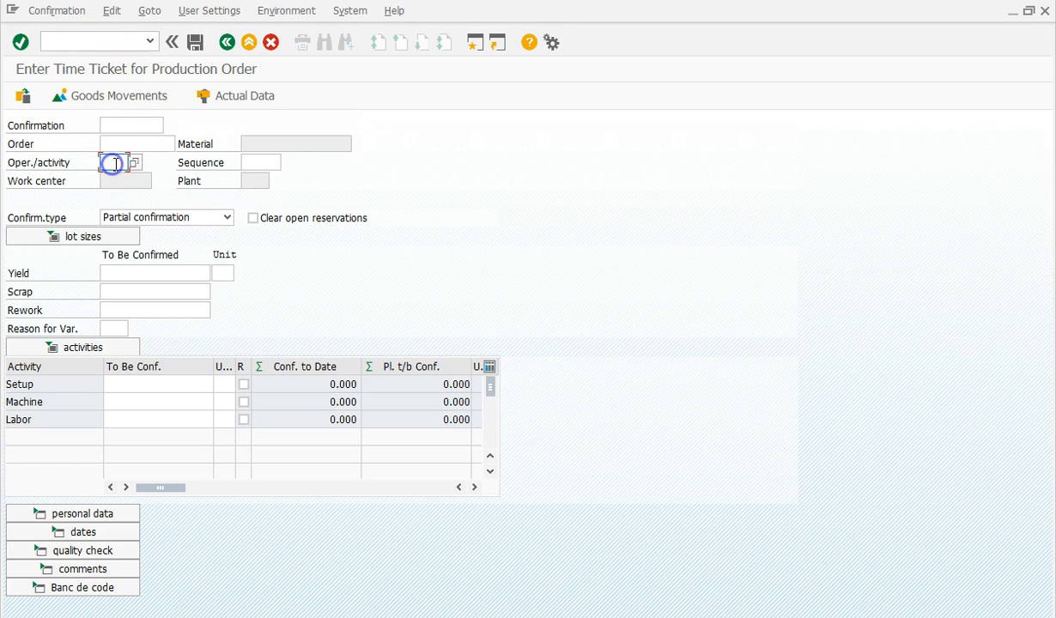
key("F1")
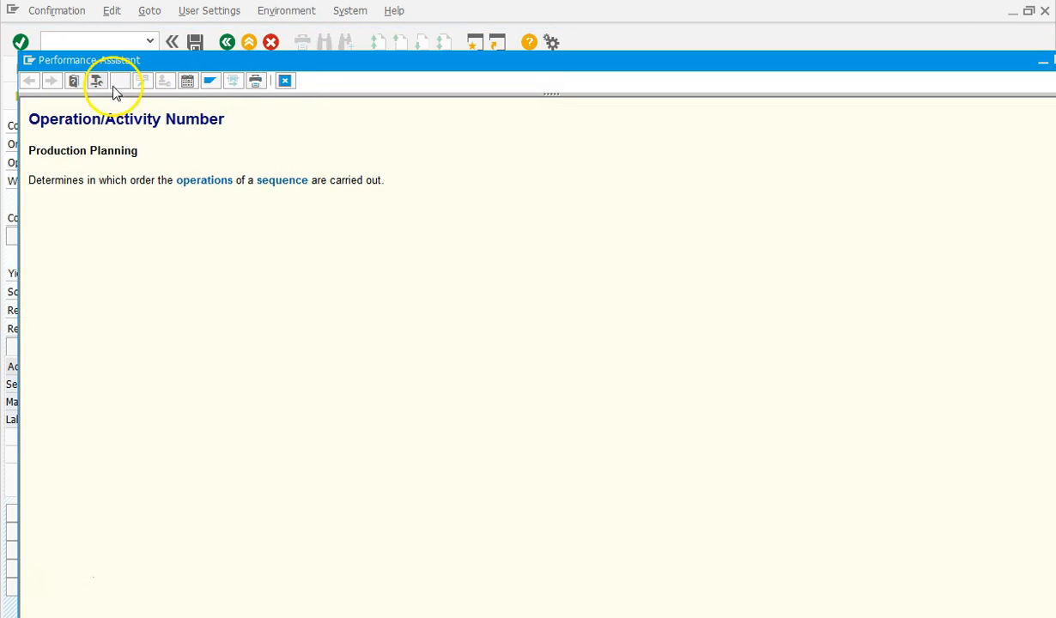
left_click(97, 82)
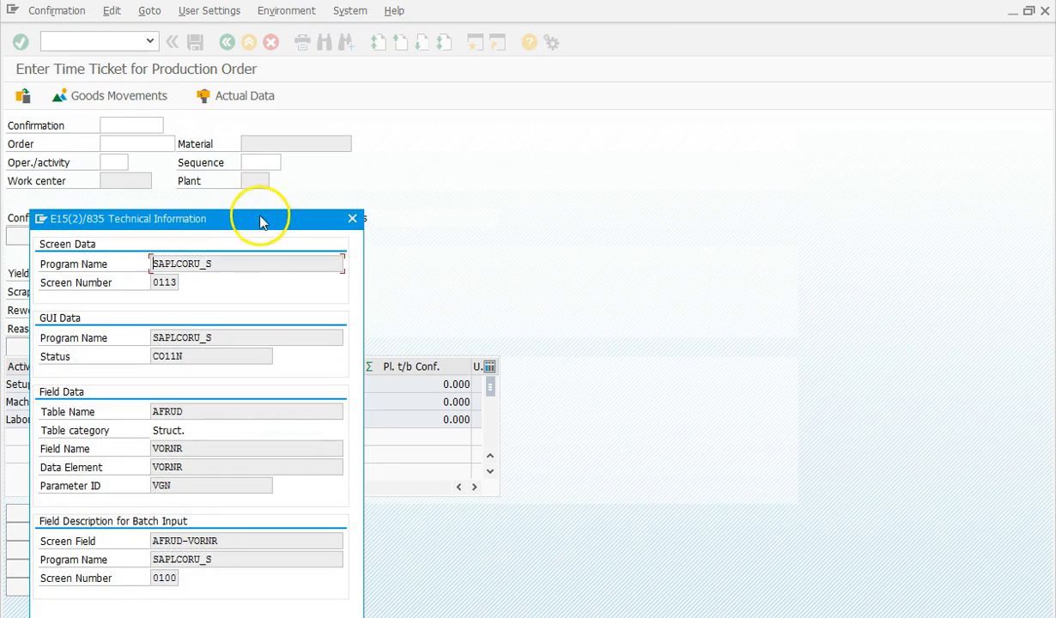
left_click_drag(262, 221, 497, 96)
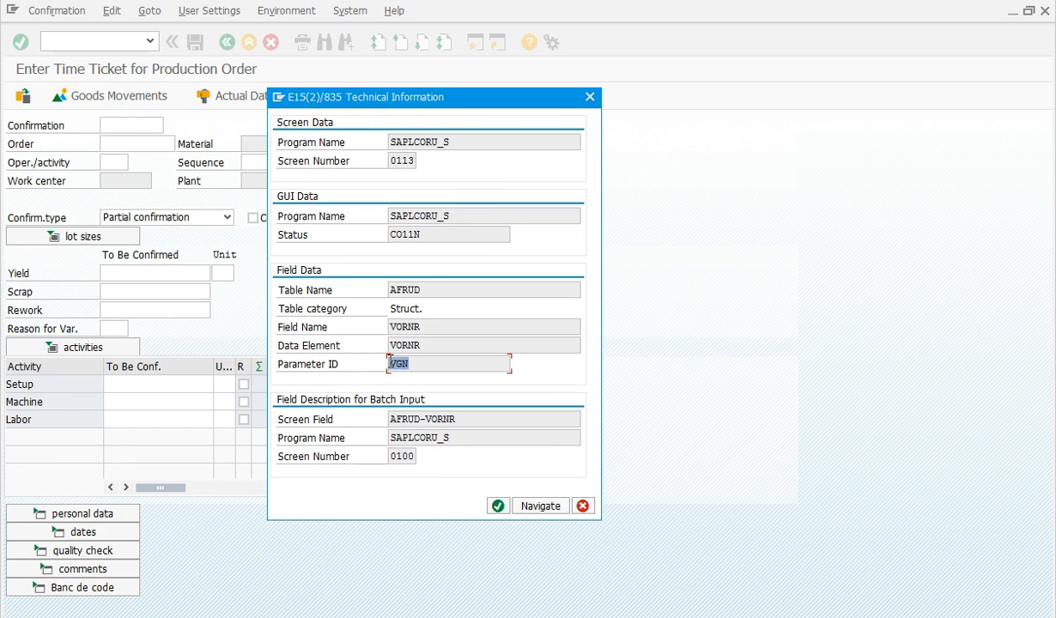
left_click(582, 506)
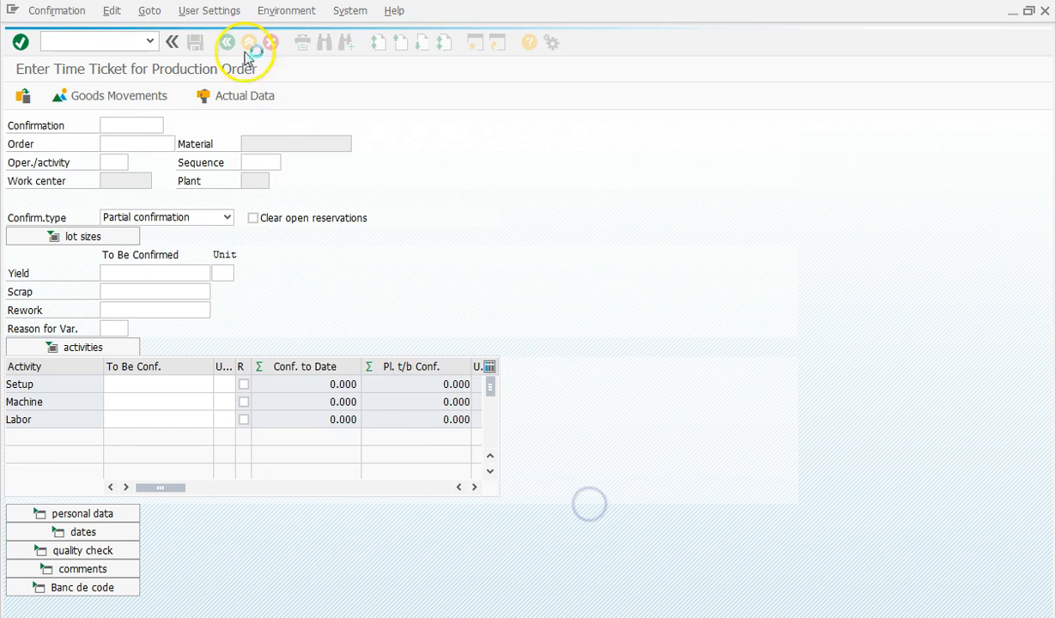
- Return to the new transaction call and enter VGN as the SET/GET parameter ID of the empty row
left_click(290, 81)
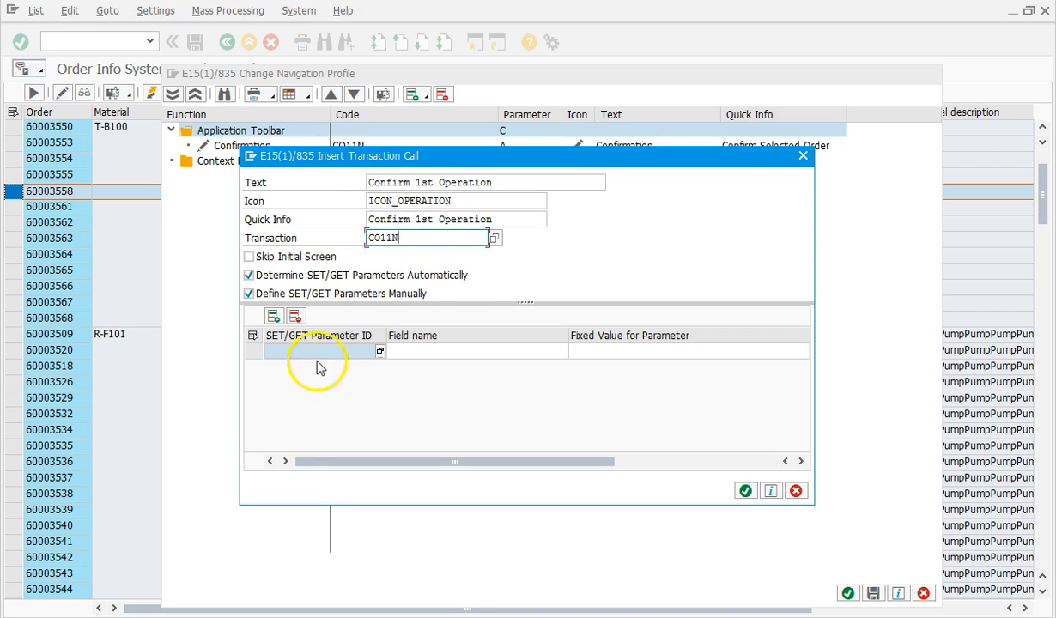
left_click(346, 354)
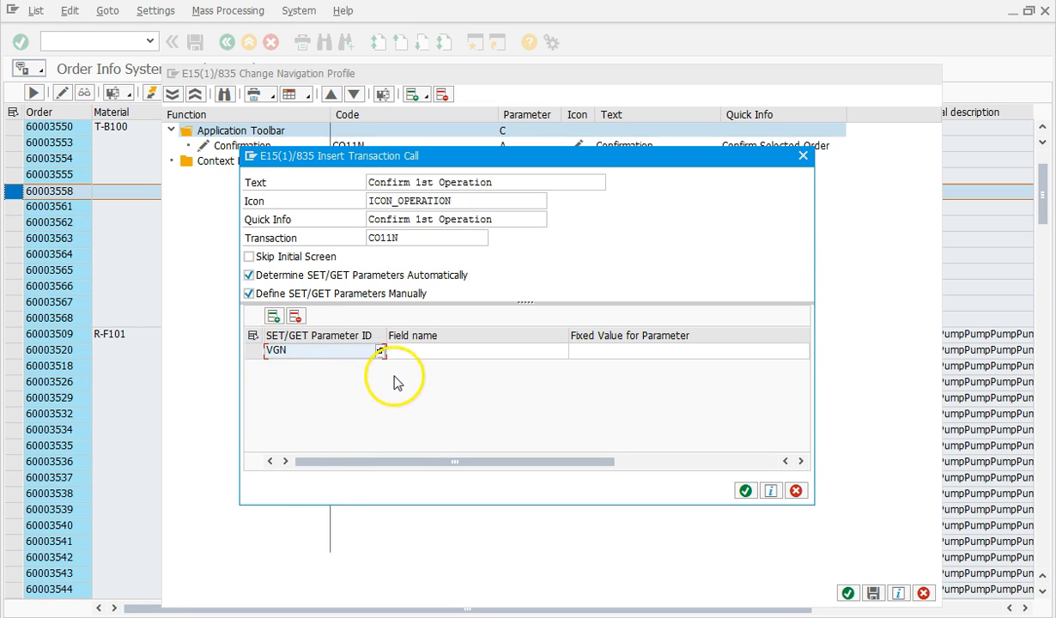
- Set the fixed value of the VGN parameter to 0010 and accept the Confirm 1st Operation transaction call
left_click(594, 353)
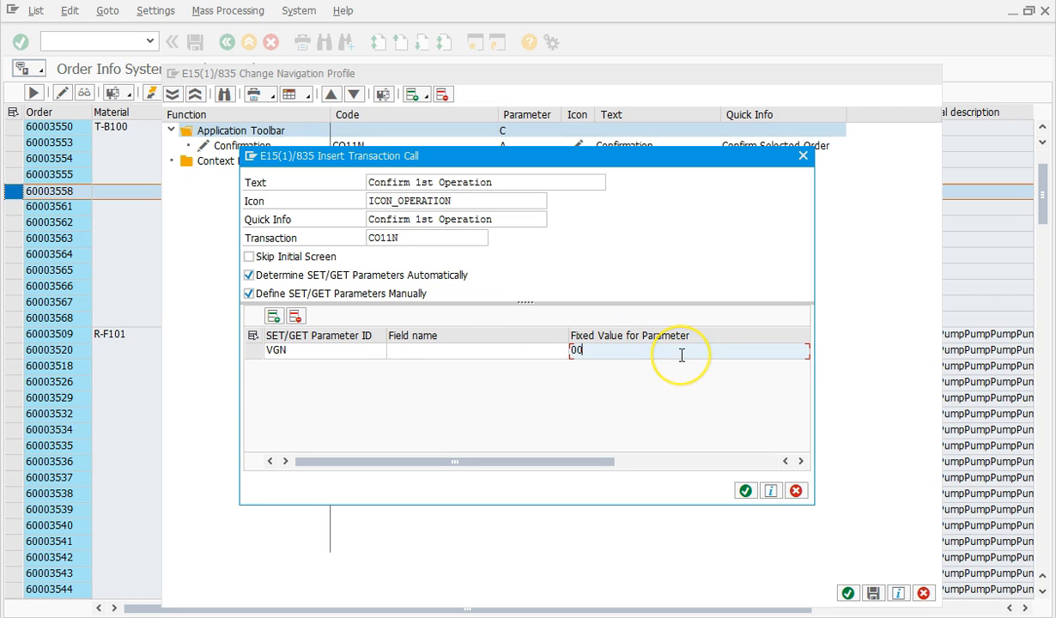
left_click(745, 491)
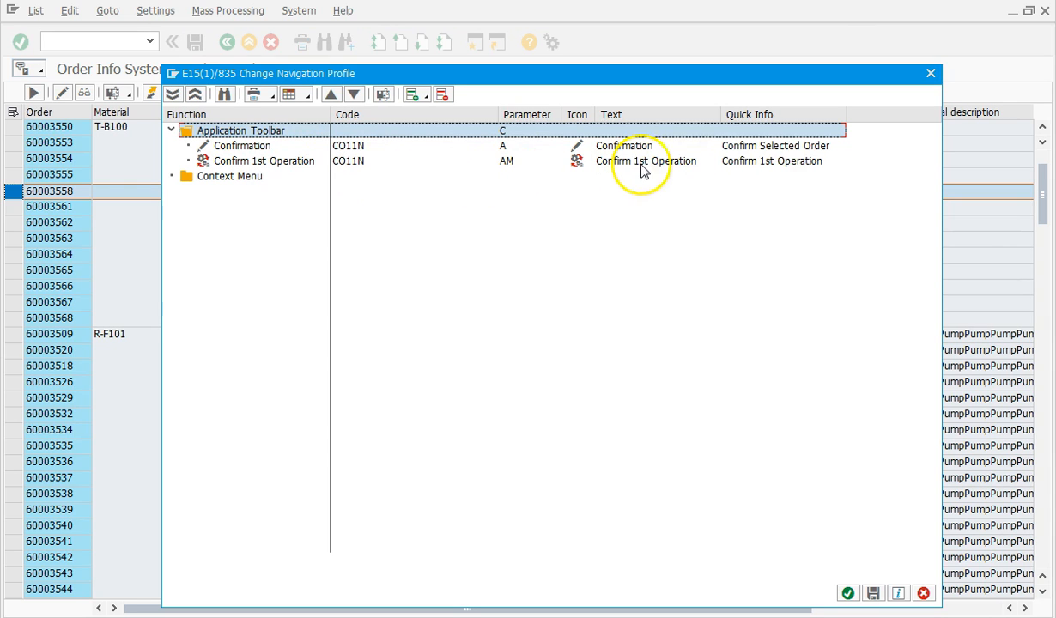
- Save the navigation profile as ANP001 with user-specific presetting, overwriting the existing profile, and return to the order list
left_click(872, 592)
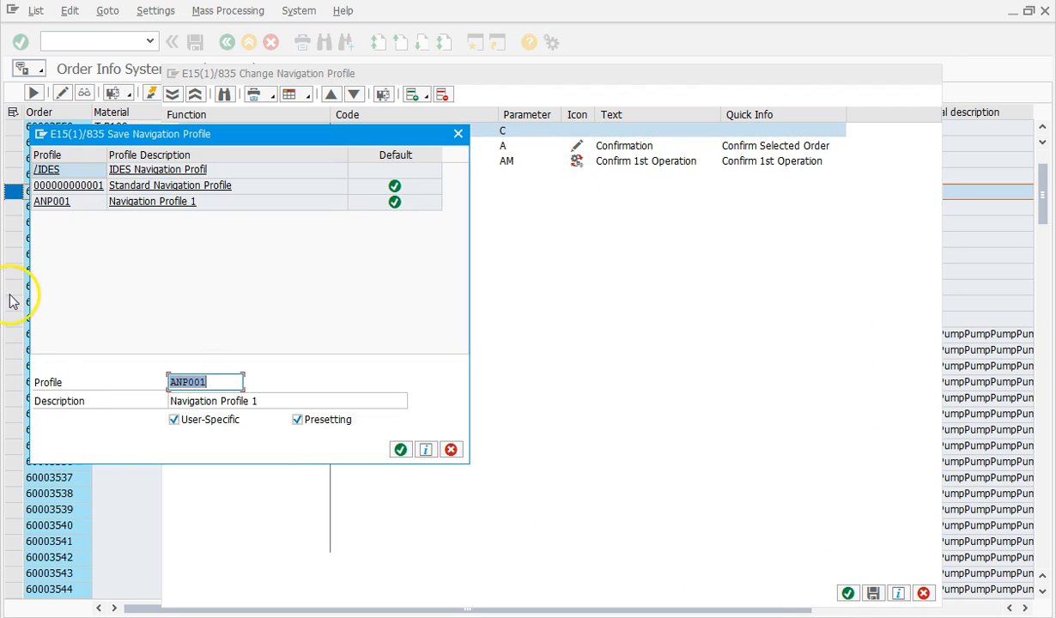
left_click(399, 449)
left_click(222, 271)
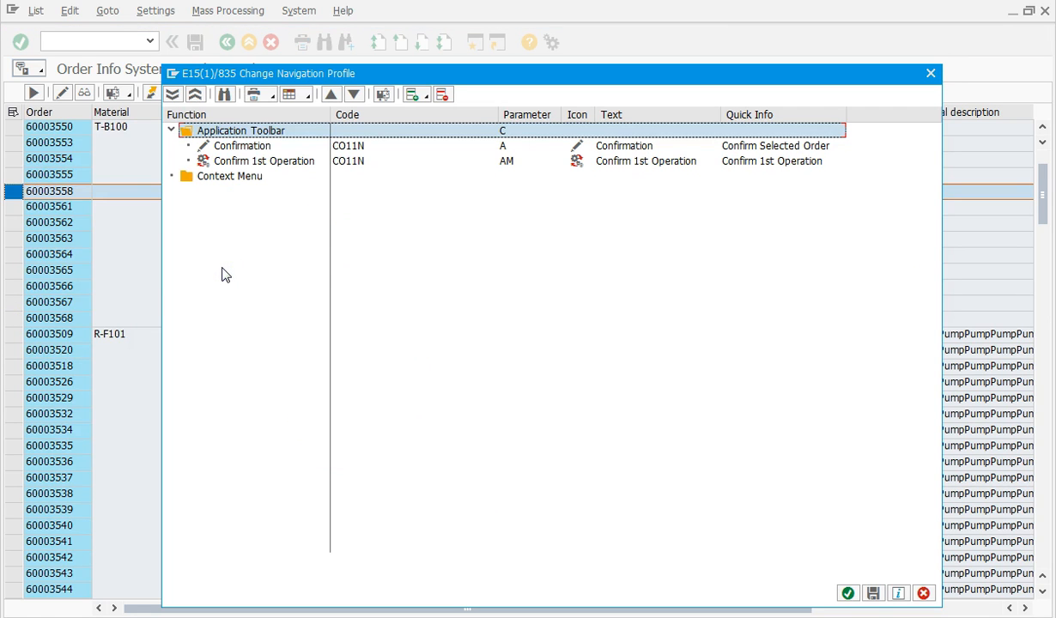
left_click(847, 592)
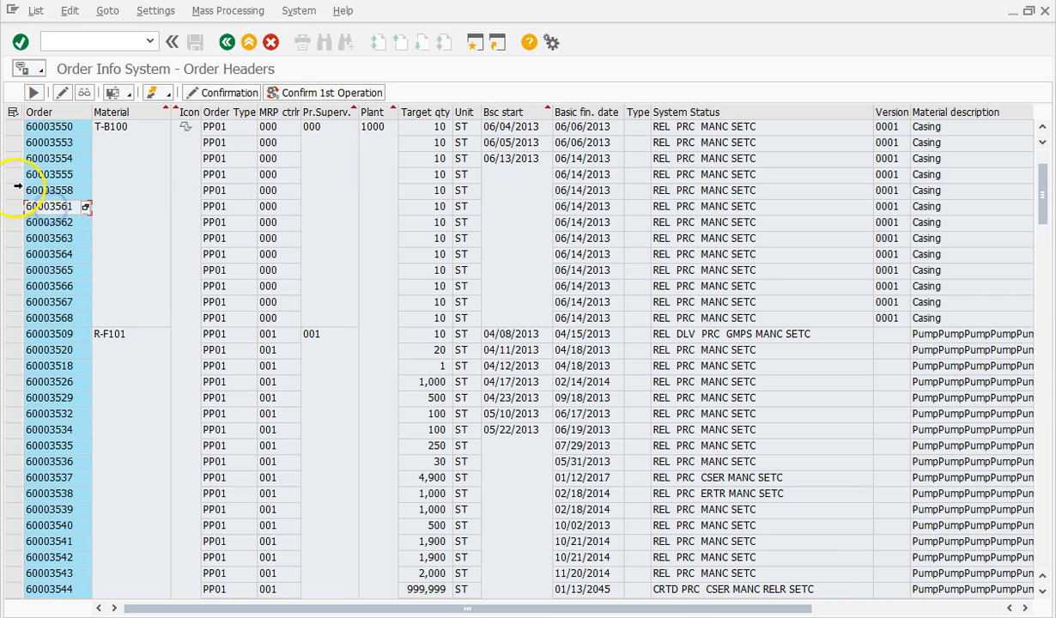
- Run Confirm 1st Operation for the fifth T-B100 order, check the transferred order and operation, and return to the order list
left_click(14, 189)
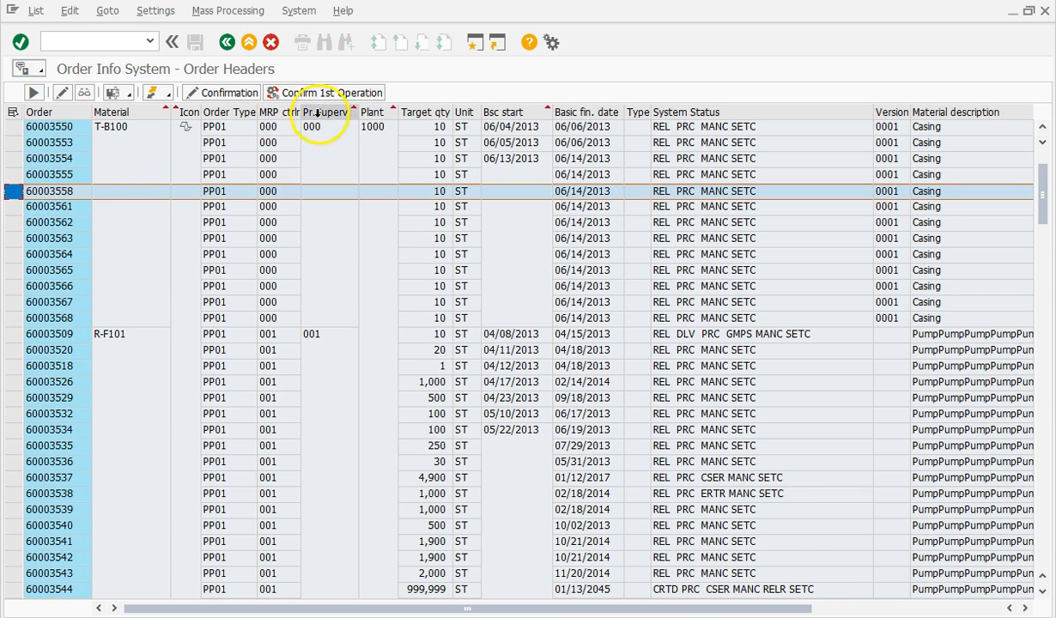
left_click(337, 95)
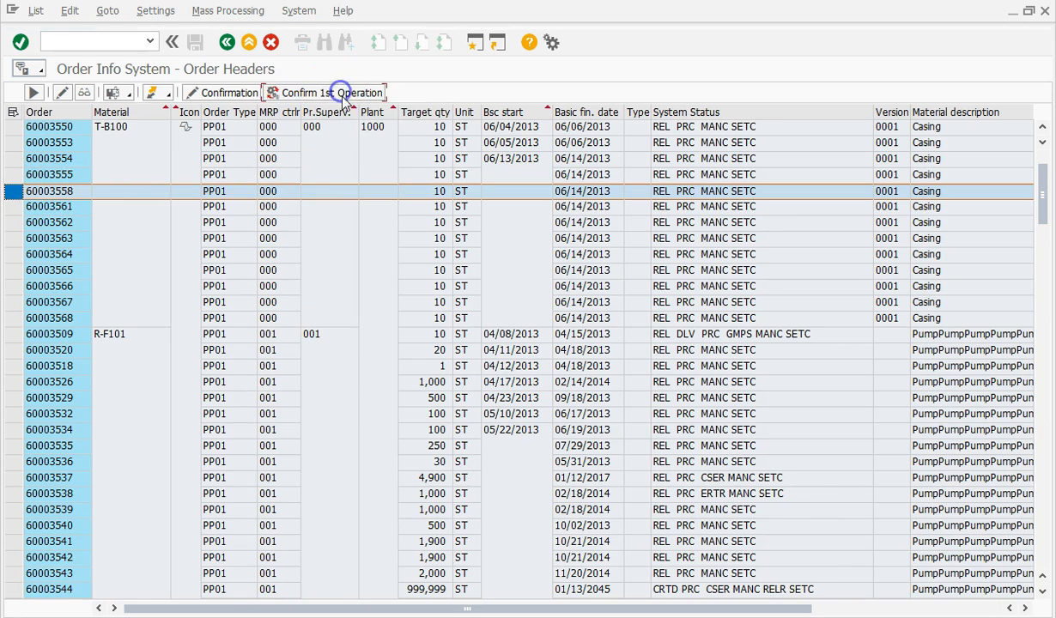
left_click(26, 144)
left_click(159, 145)
left_click_drag(159, 144, 99, 144)
left_click(109, 163)
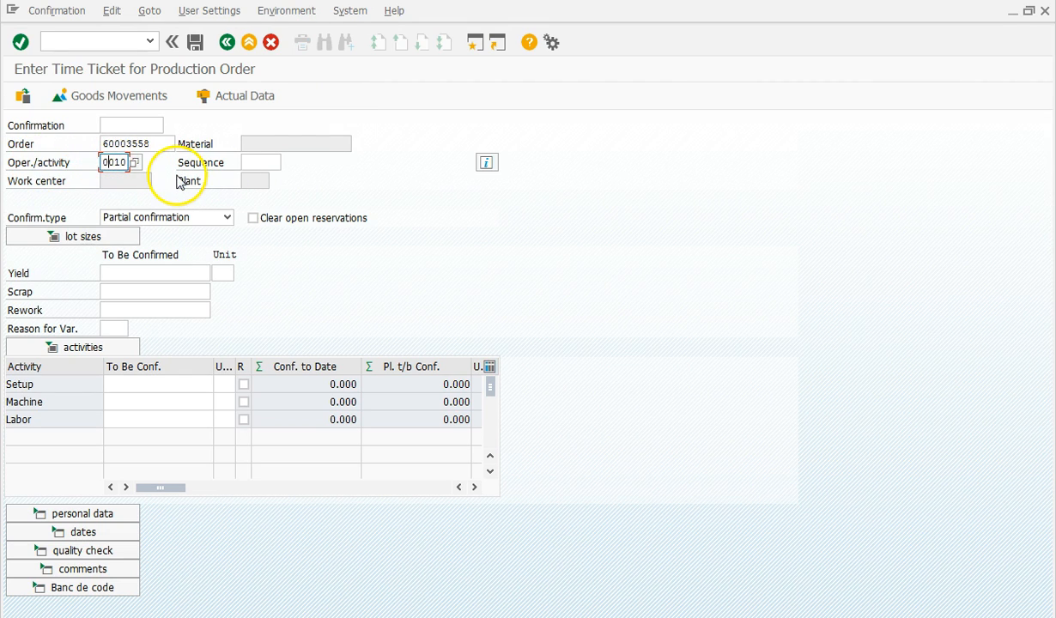
left_click(227, 42)
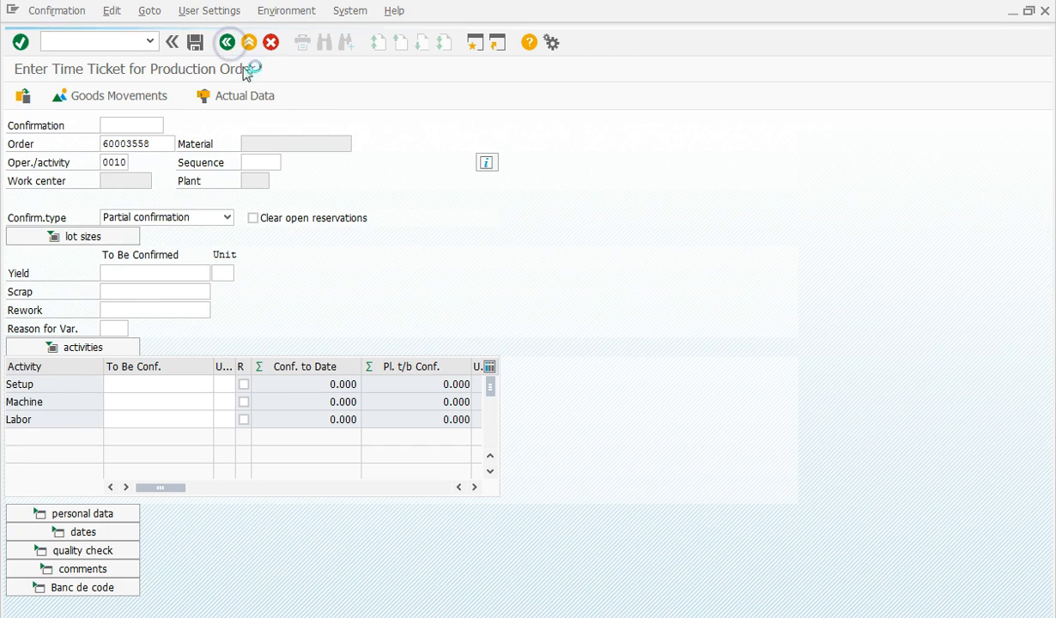
- Check which functions the context menu offers for the sixth T-B100 order, and close it without choosing one
left_click(49, 190)
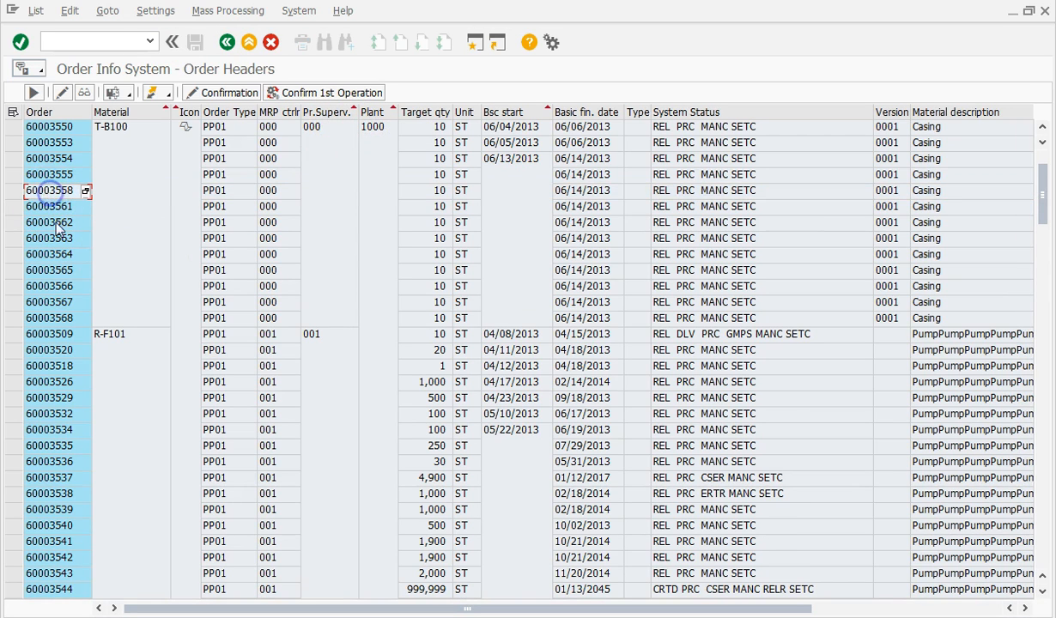
left_click(21, 207)
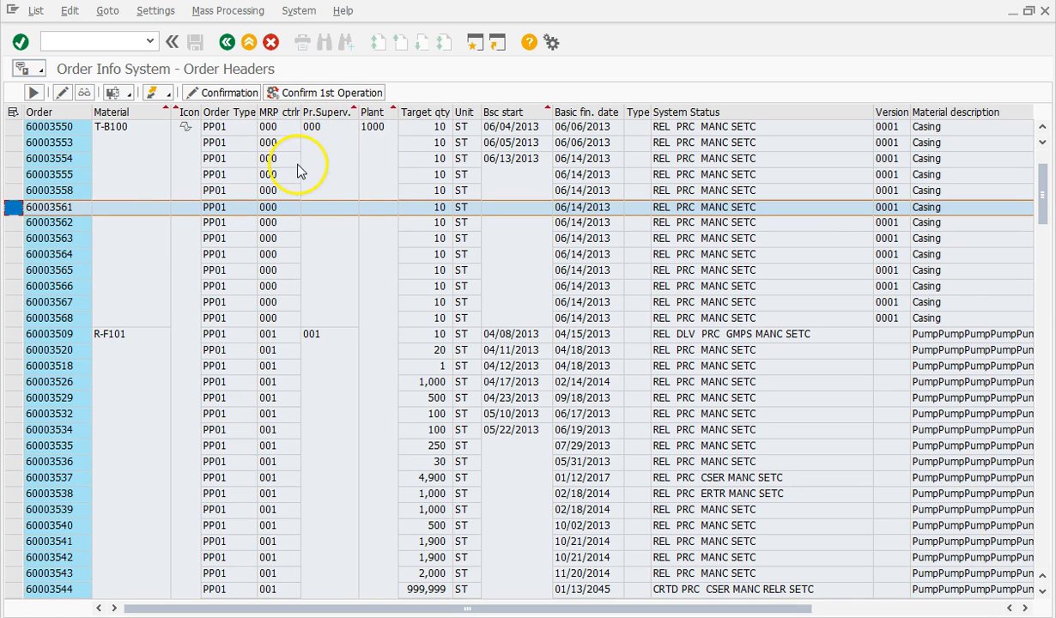
left_click(64, 177)
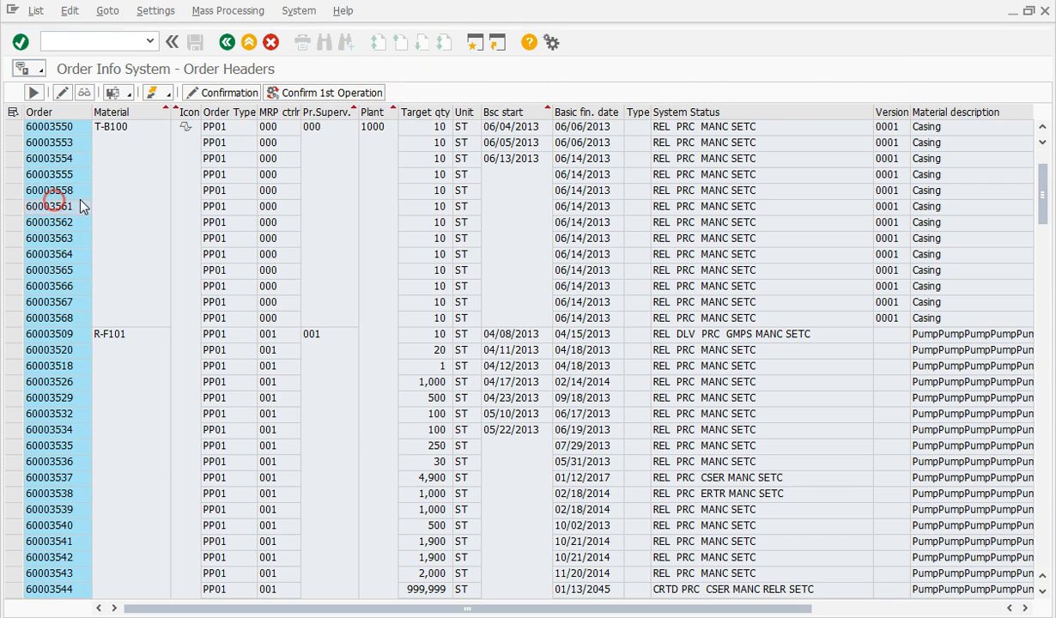
right_click(53, 202)
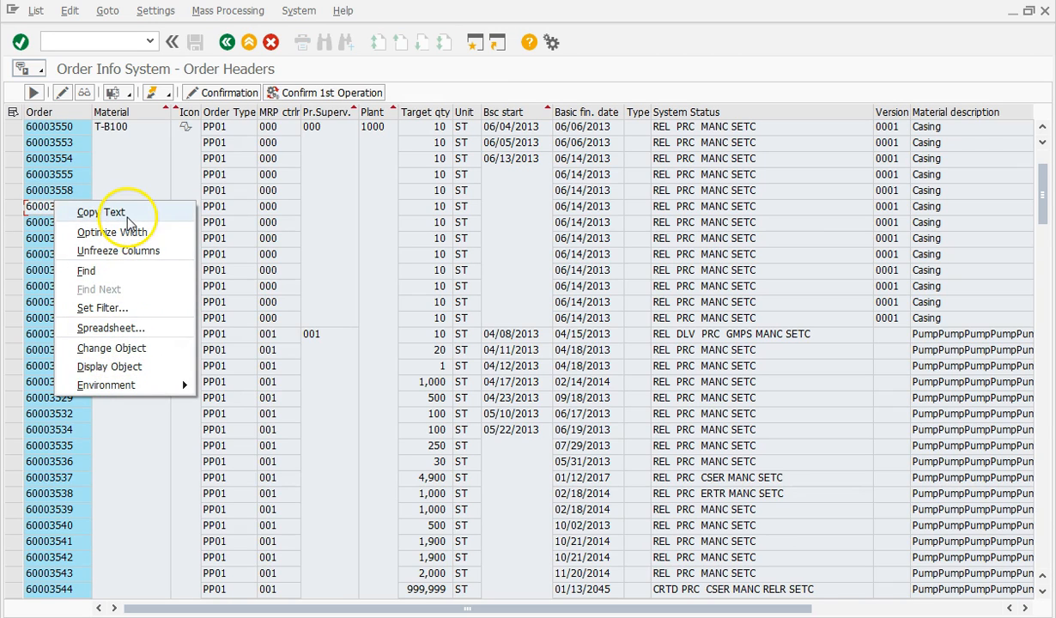
left_click(38, 206)
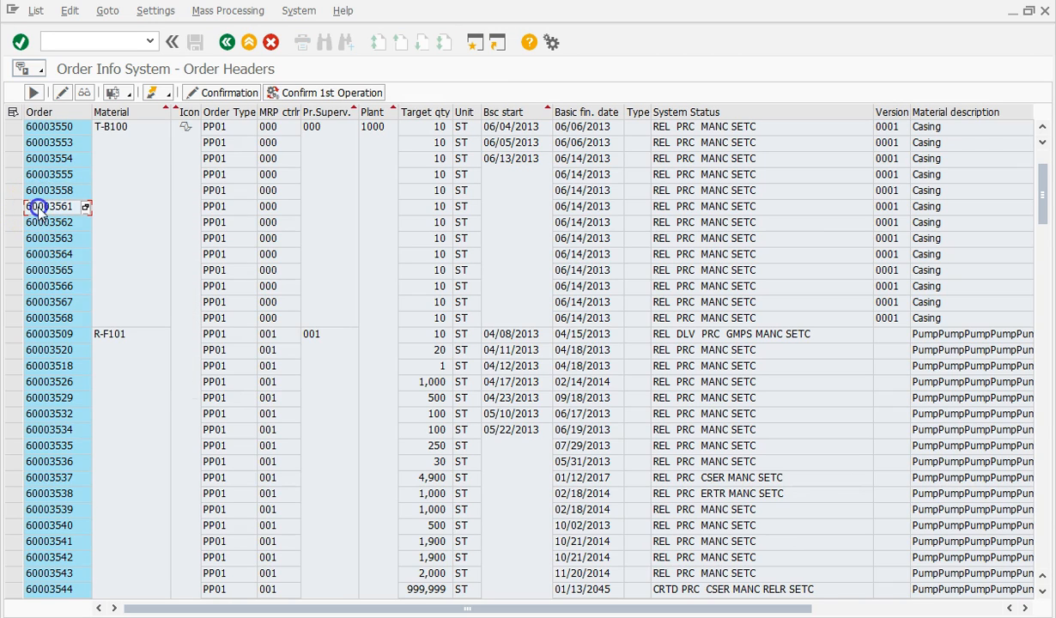
- Reopen the navigation profile for changes and move Confirm 1st Operation from the Application Toolbar folder to the Context Menu folder
left_click(154, 92)
left_click(189, 132)
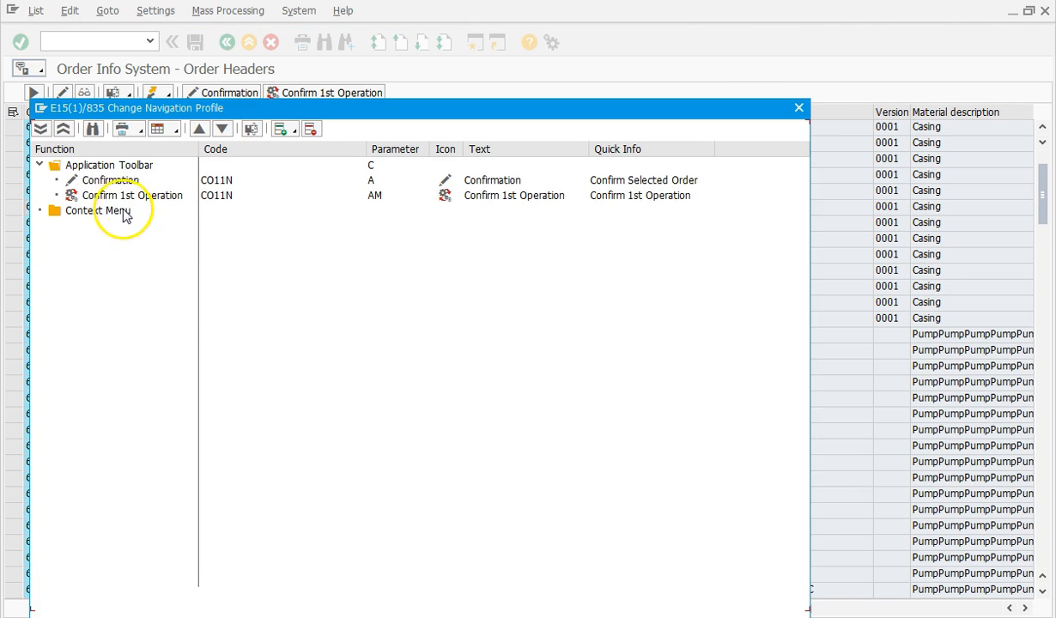
left_click(123, 195)
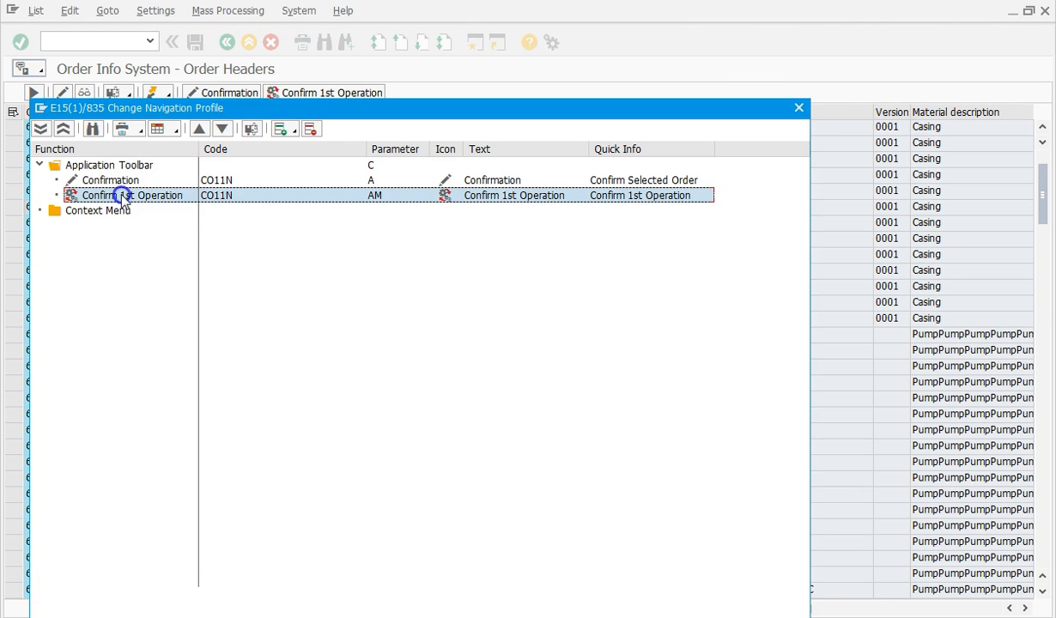
left_click_drag(148, 200, 118, 213)
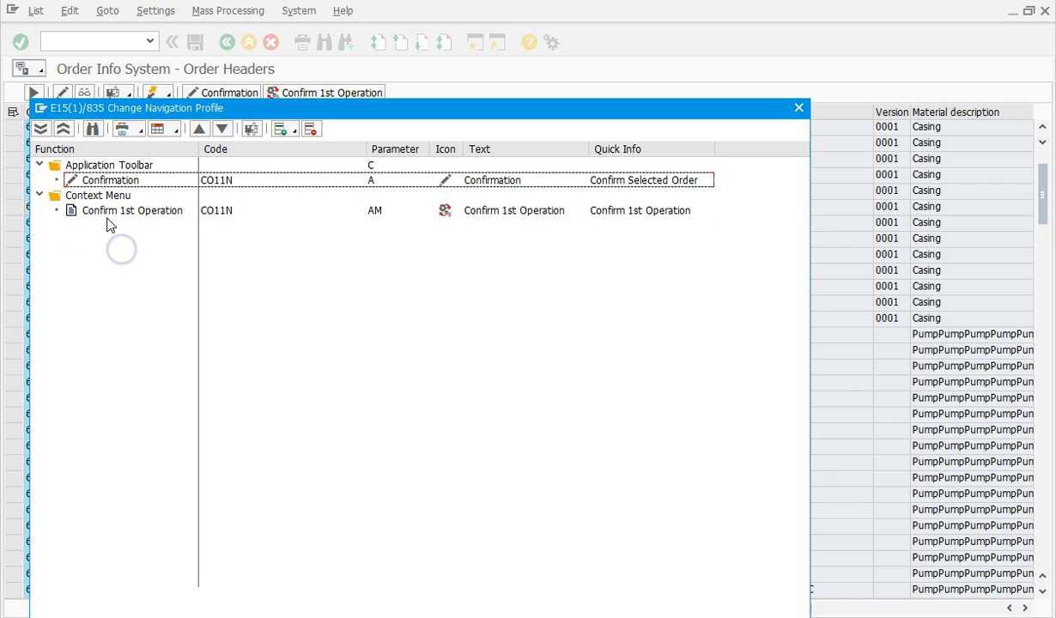
left_click(106, 217)
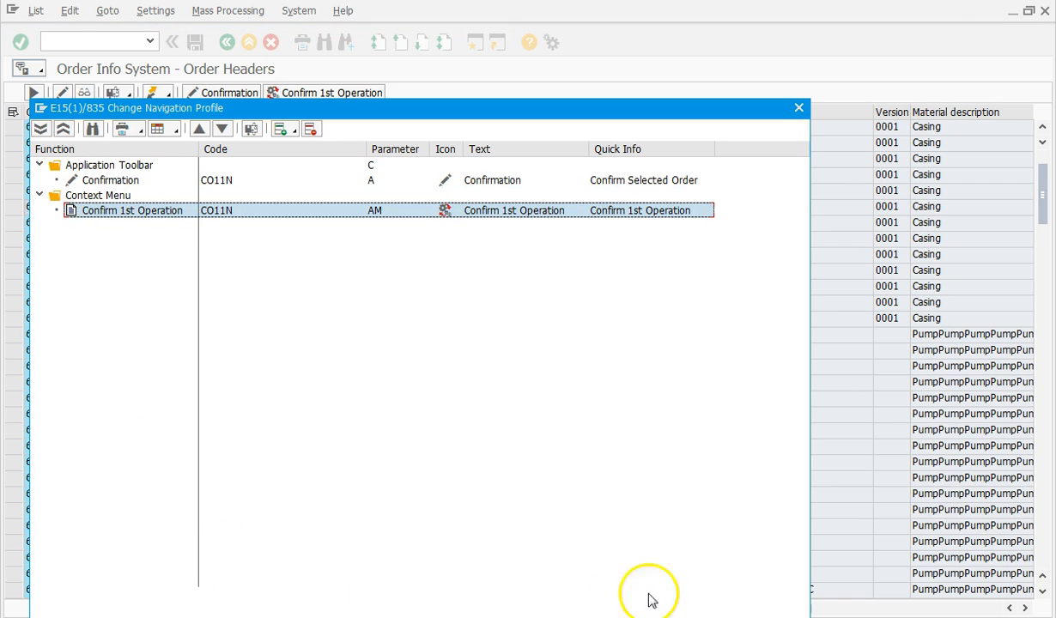
- Save the rearranged navigation profile over ANP001 and apply it to the order list
key("ctrl+s")
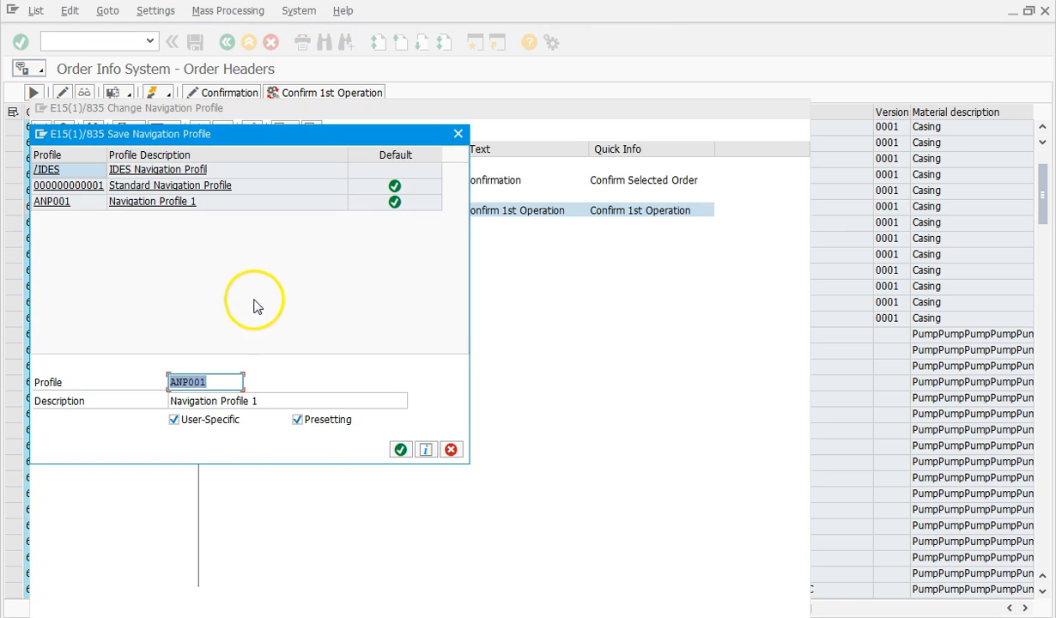
left_click(399, 448)
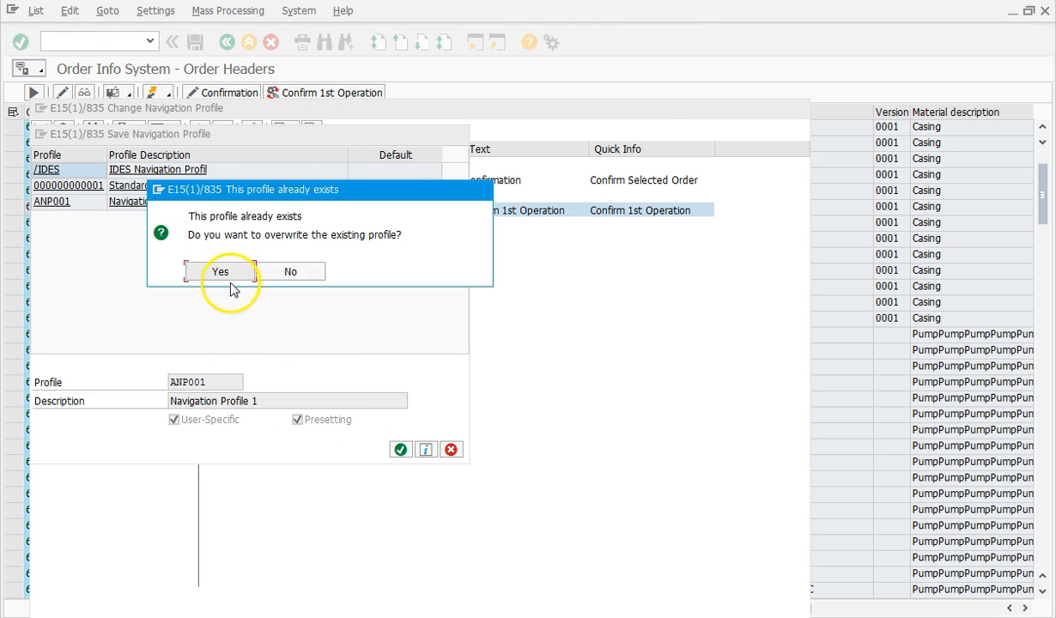
left_click(221, 272)
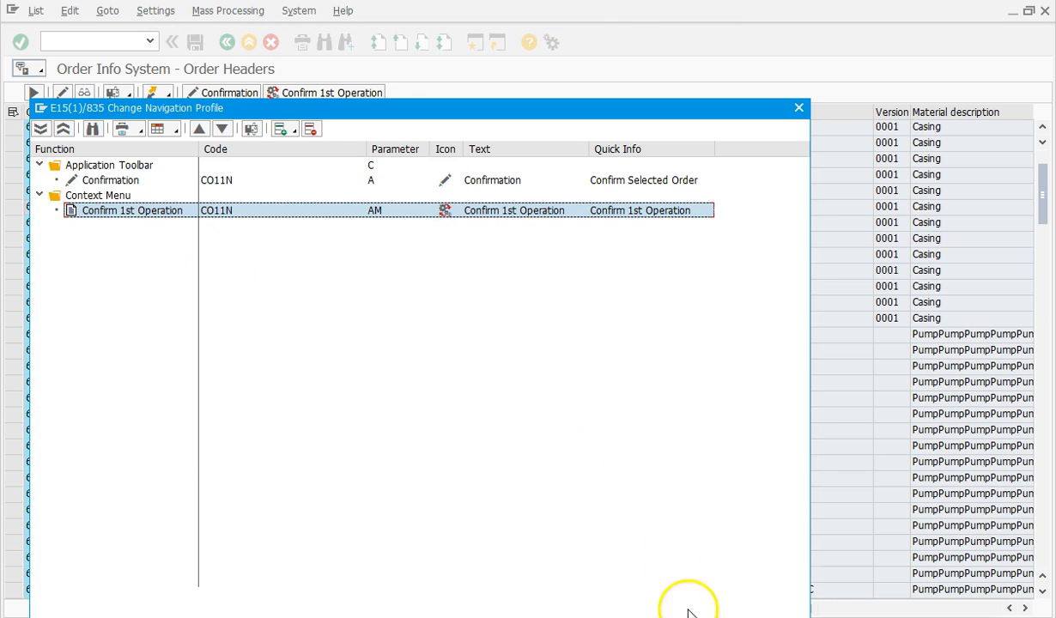
key("Return")
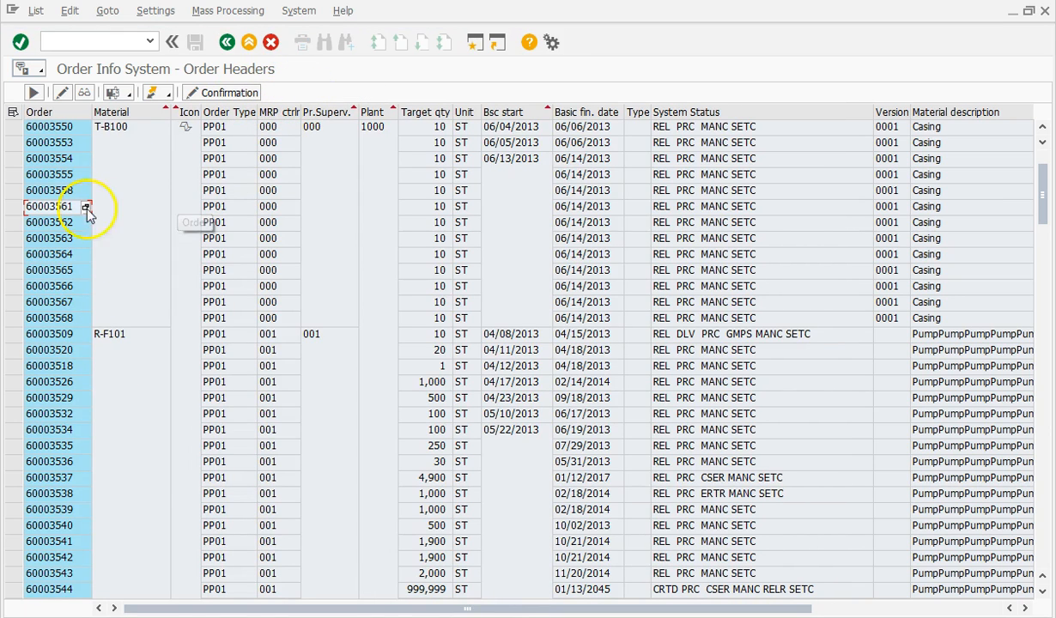
- Run Confirm 1st Operation from the sixth T-B100 order's context menu, check the transferred values, and return to the list
left_click(60, 211)
right_click(60, 215)
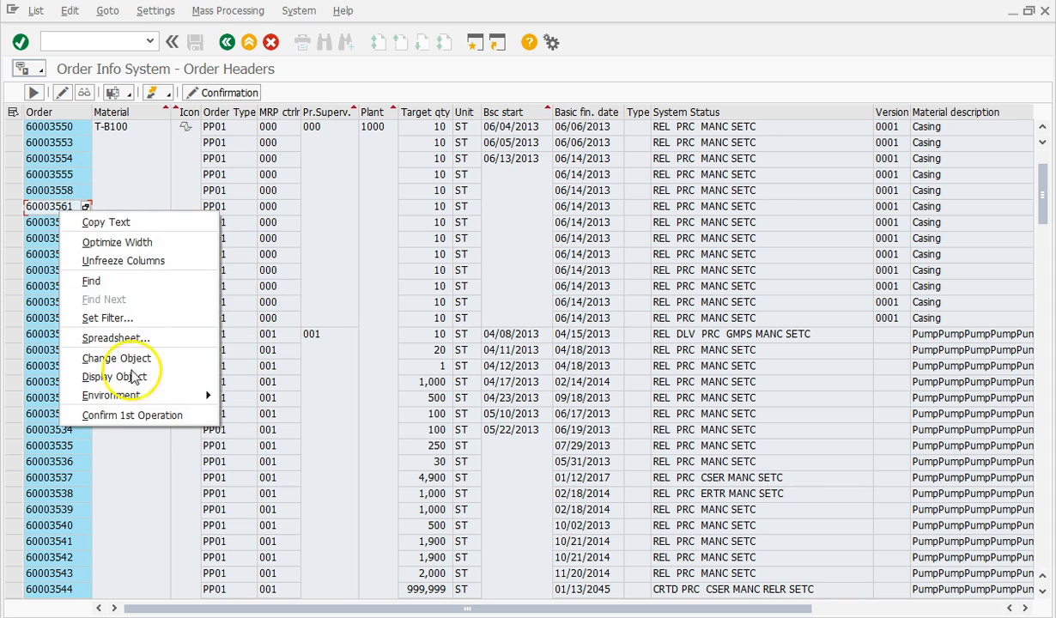
left_click(129, 416)
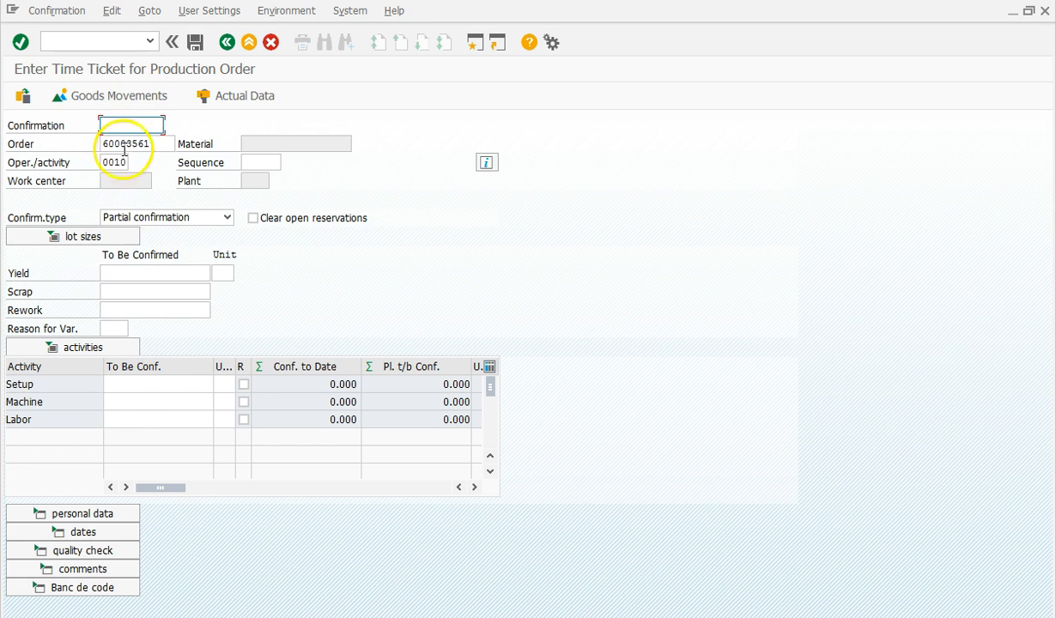
left_click(228, 44)
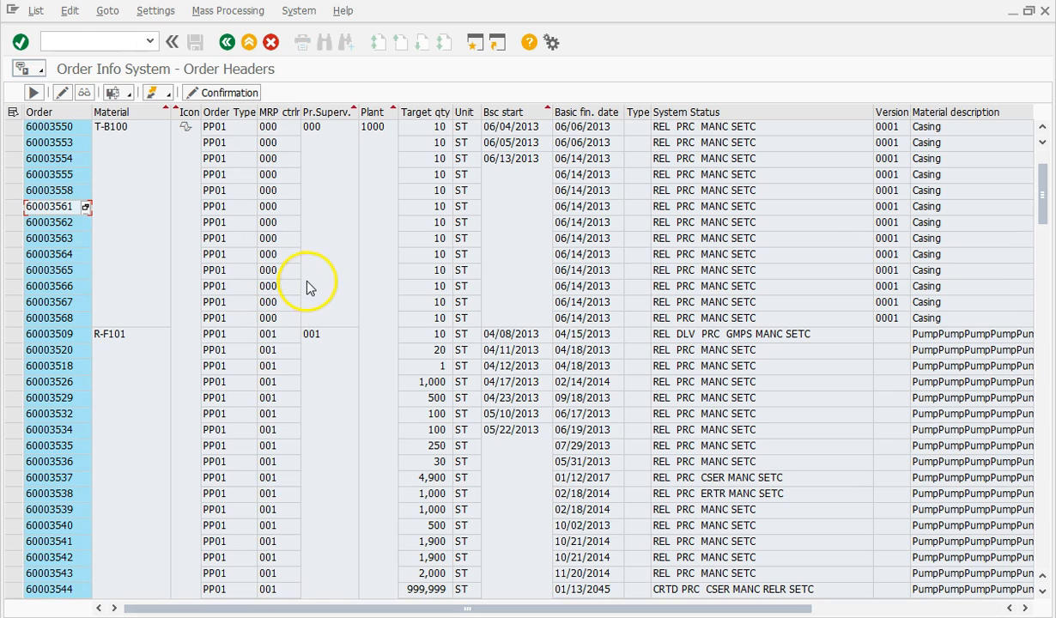
- Leave the Order Information System and return to the SAP Easy Access screen
left_click(122, 41)
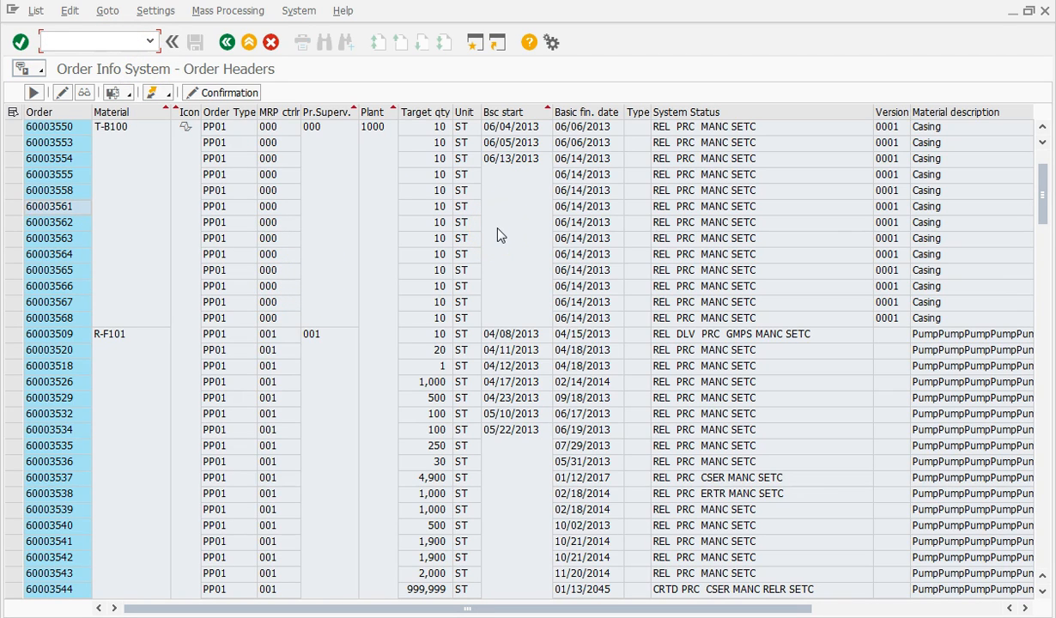
left_click(70, 191)
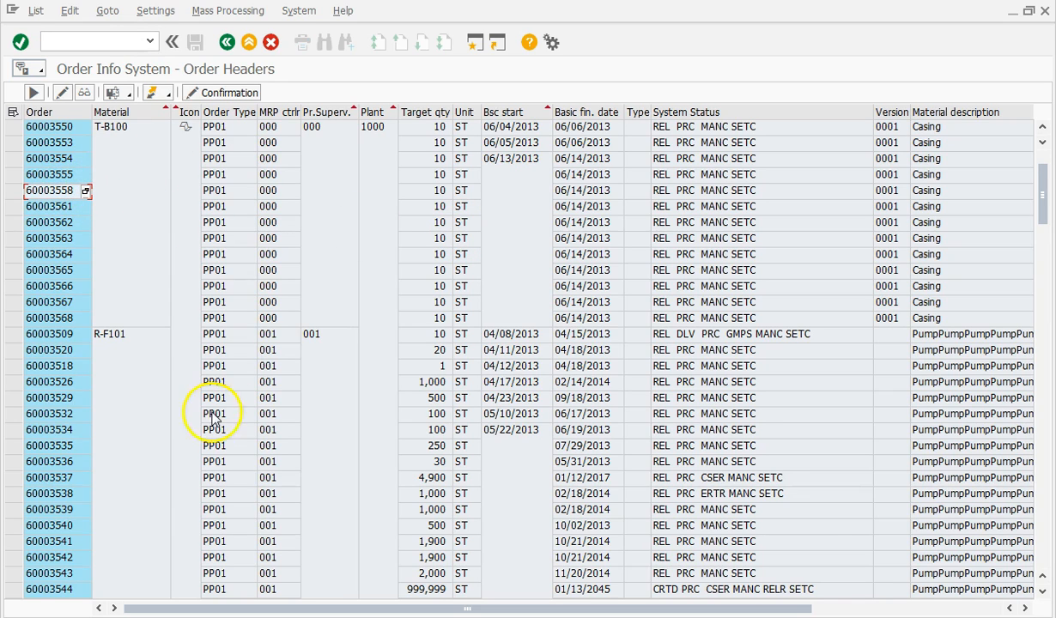
left_click(88, 41)
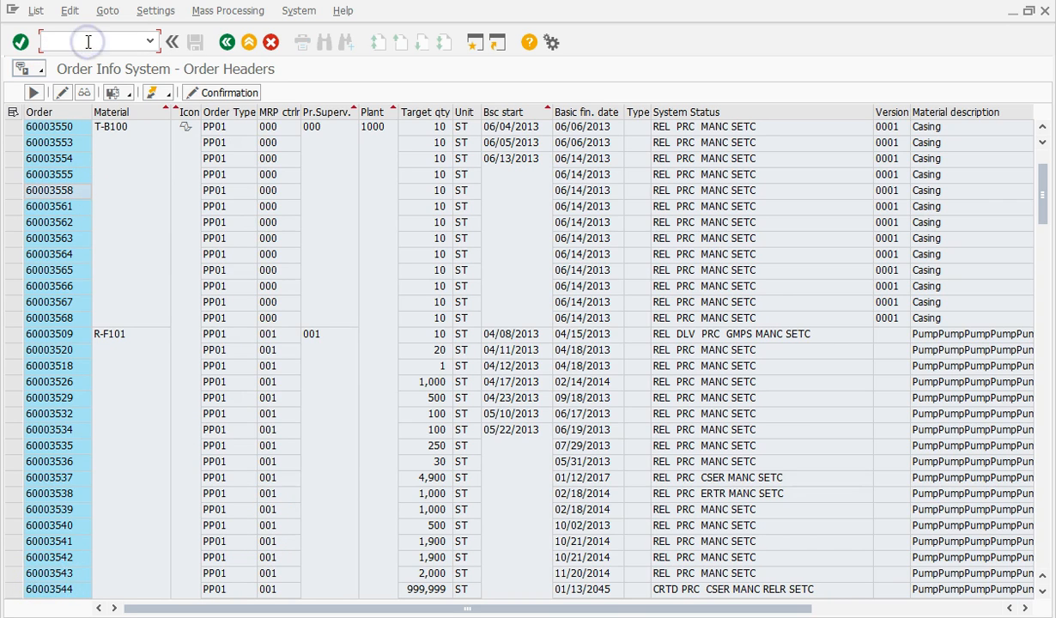
key("Return")
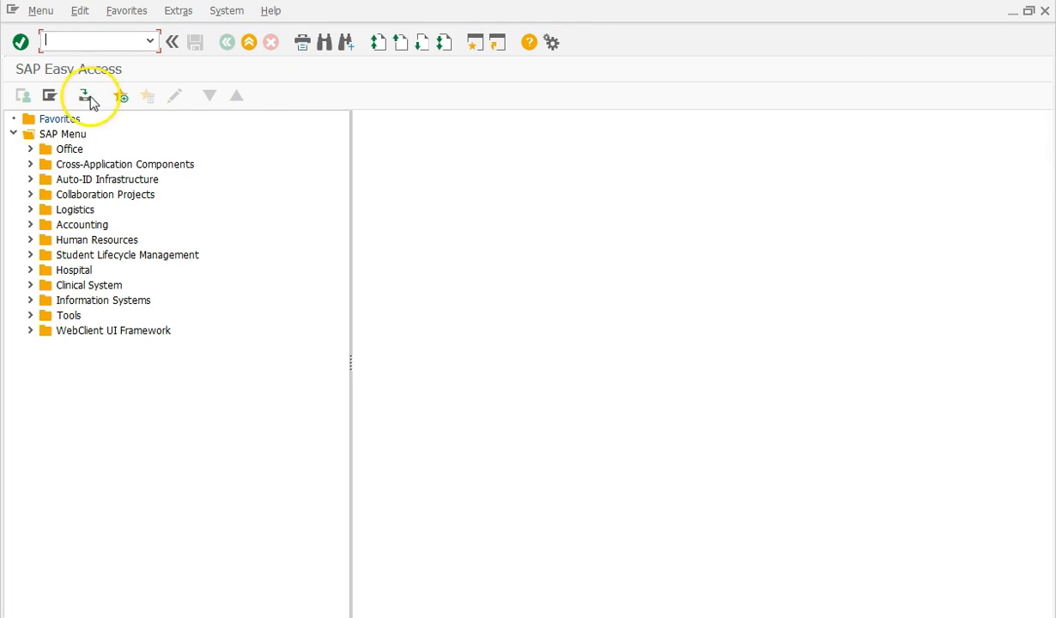